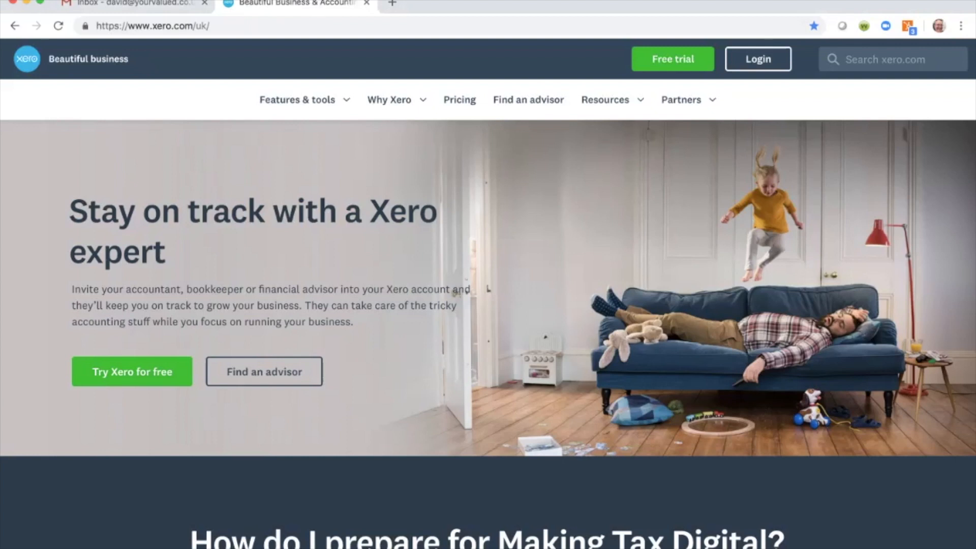
Step: Go to the login page and sign in with the saved account e-mail and password
click(758, 59)
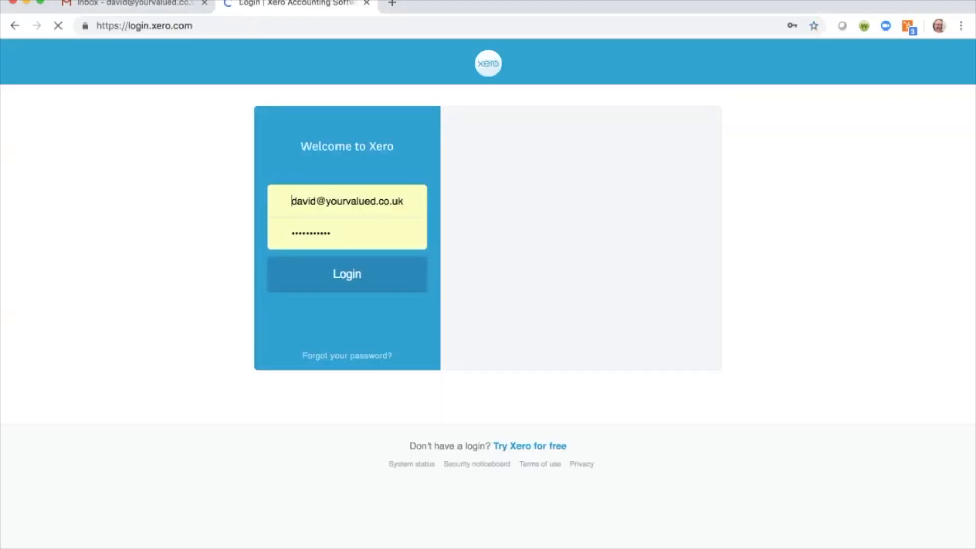
key(Return)
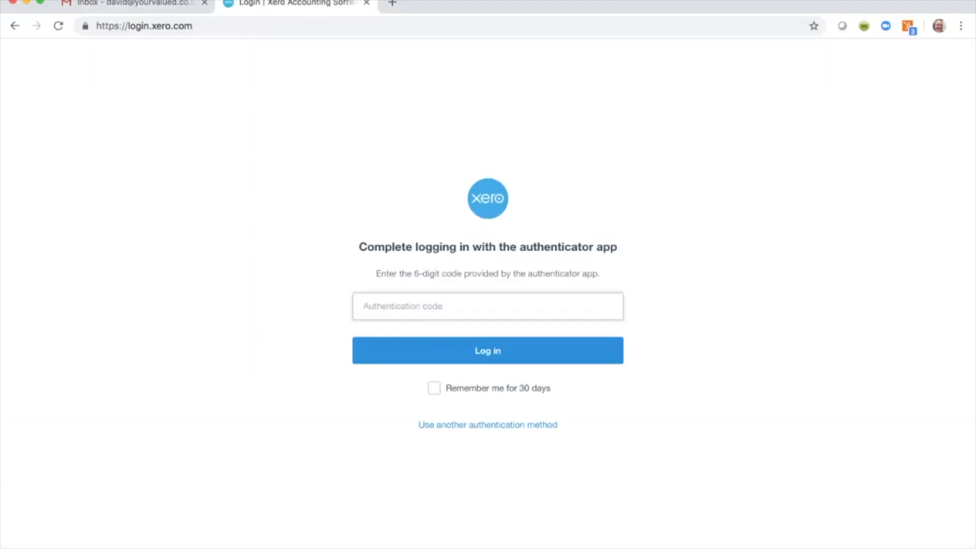
Step: Enter the 6-digit authentication code from the authenticator app to complete logging in
key(Return)
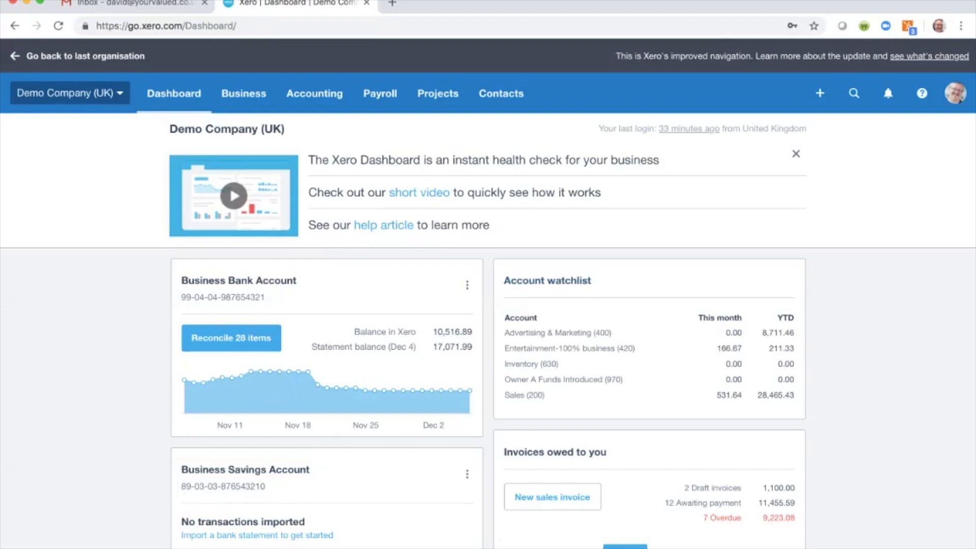
Step: Scroll through the dashboard to review the bank account, watchlist, invoices and bills panels
scroll(488, 295, down, 3)
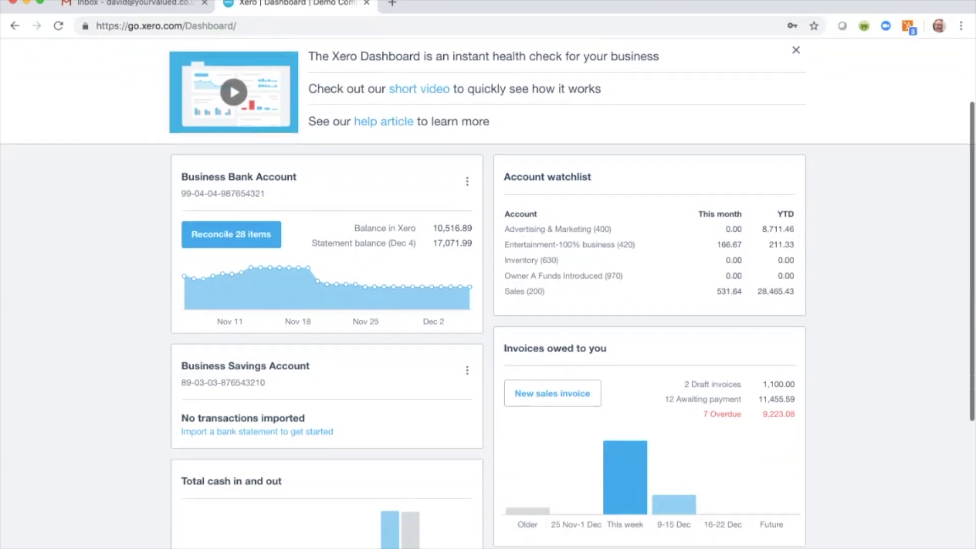
scroll(470, 189, down, 2)
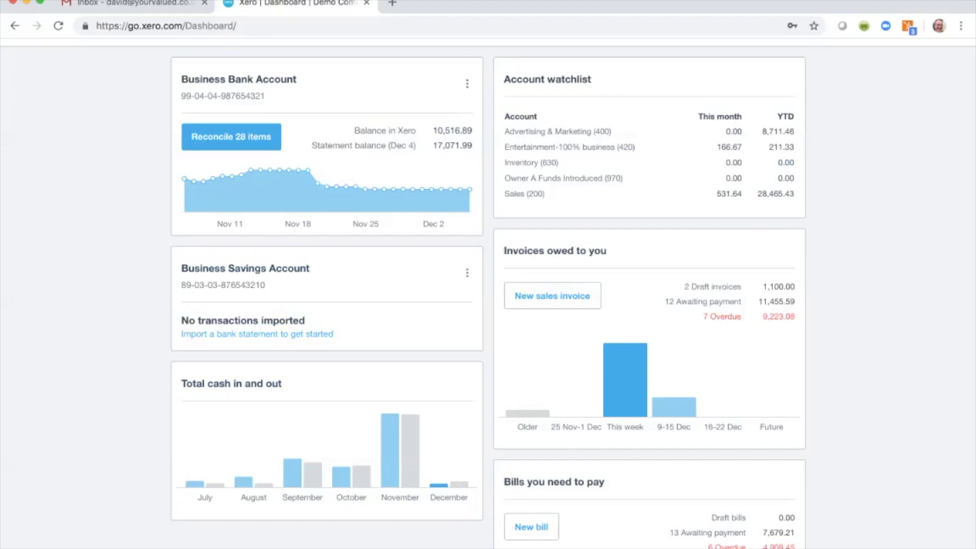
scroll(488, 293, down, 3)
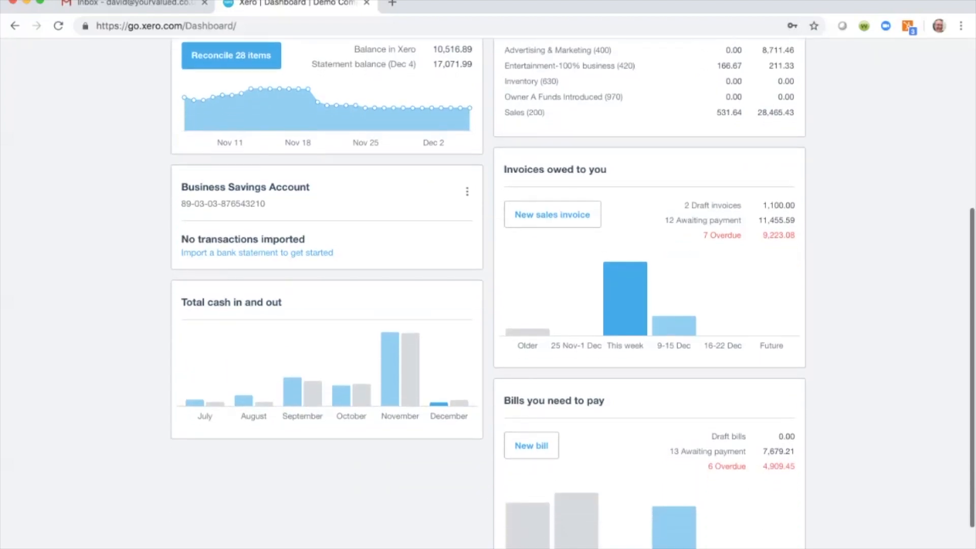
scroll(488, 293, down, 1)
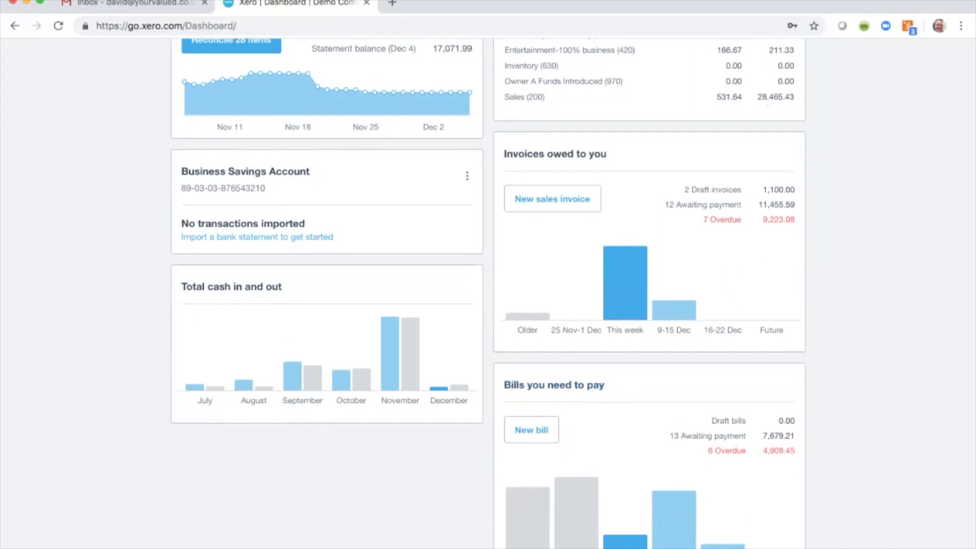
scroll(488, 293, up, 6)
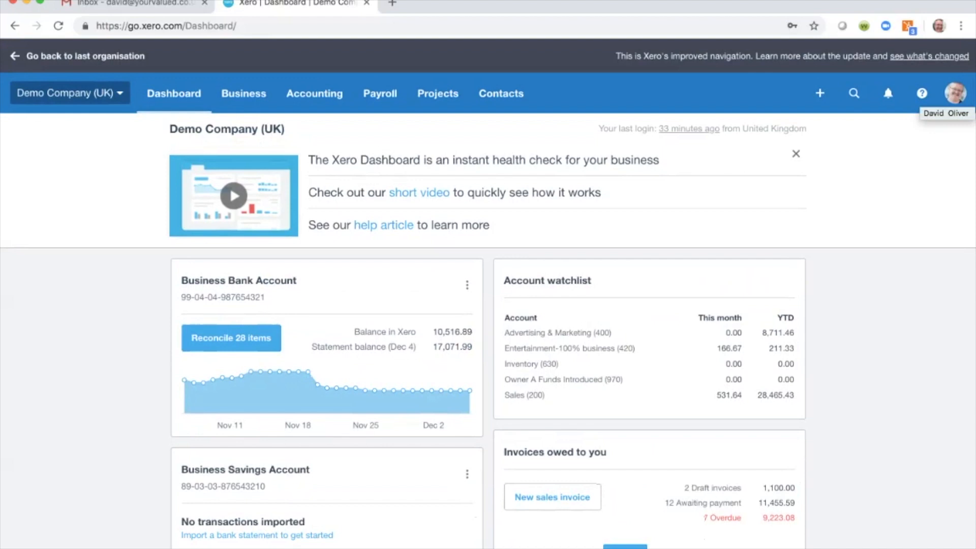
Step: Open the profile menu to review its options, then close it
click(955, 93)
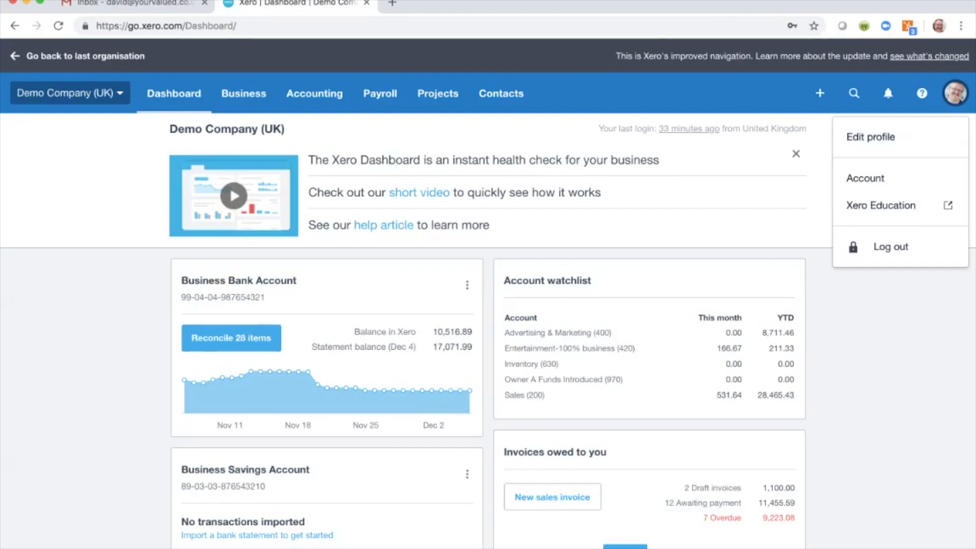
click(955, 93)
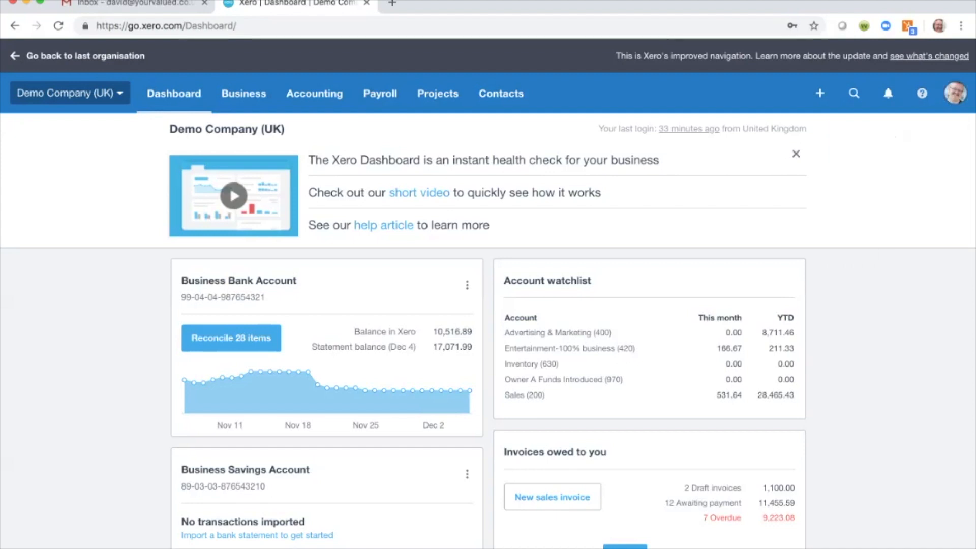
Step: Open the Help Centre from the help menu
click(921, 93)
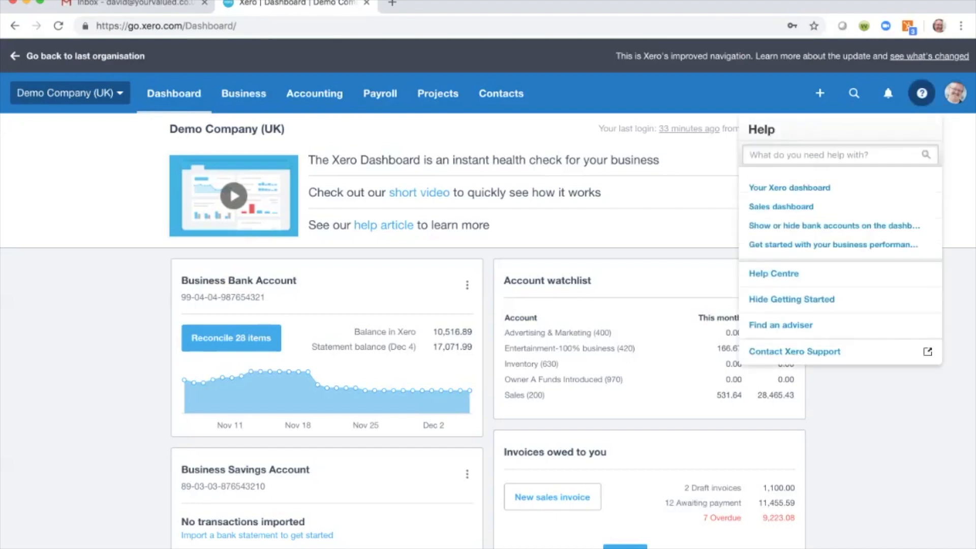
click(834, 155)
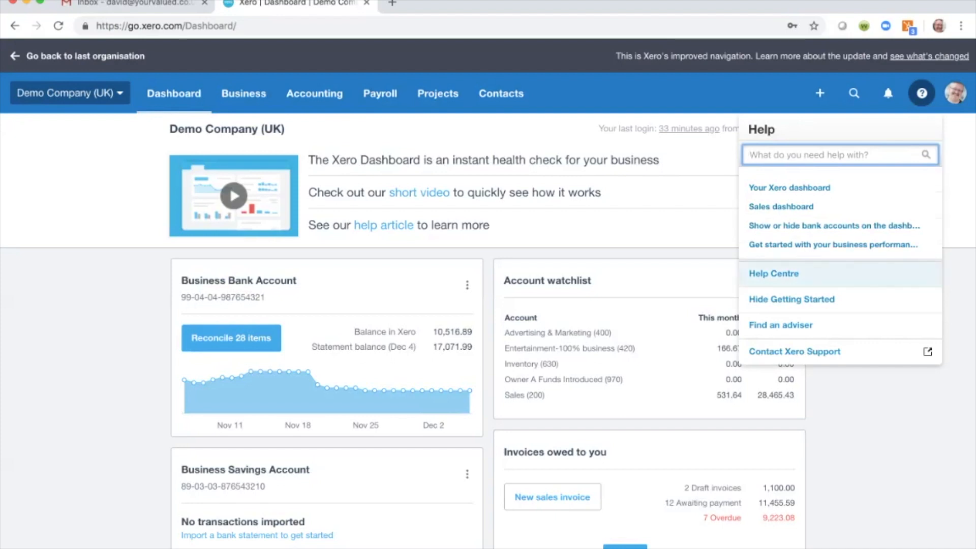
click(774, 274)
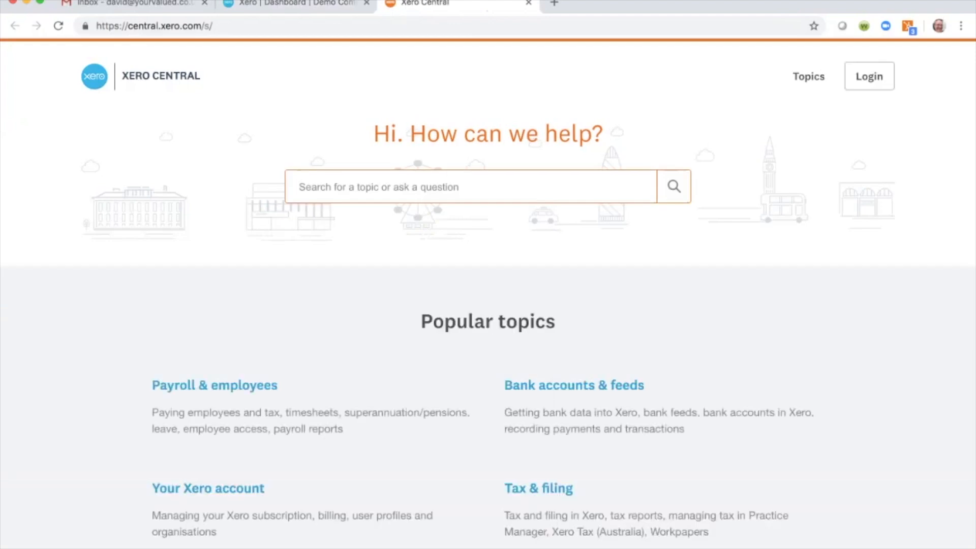
Step: Browse the Help Centre's popular topics and close its tab
scroll(488, 287, down, 3)
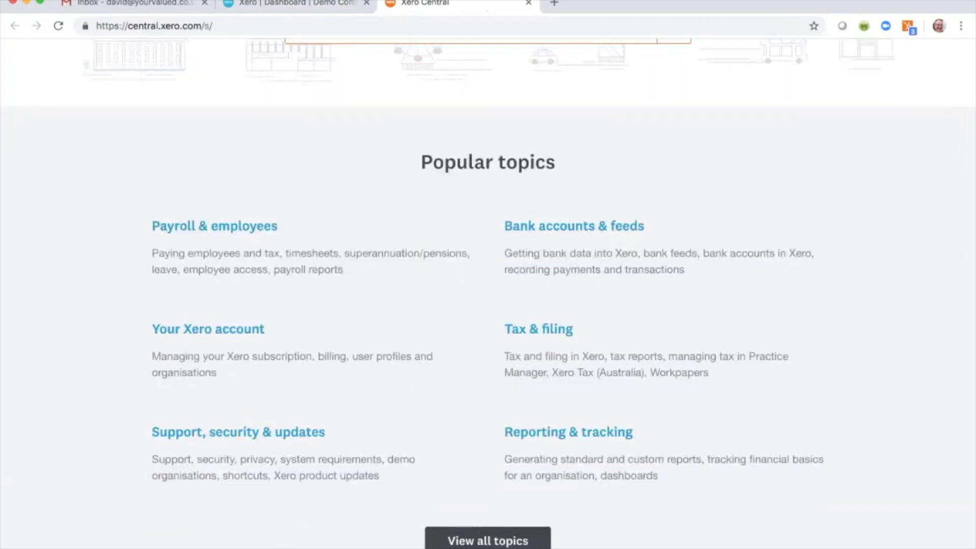
scroll(488, 290, up, 3)
click(528, 3)
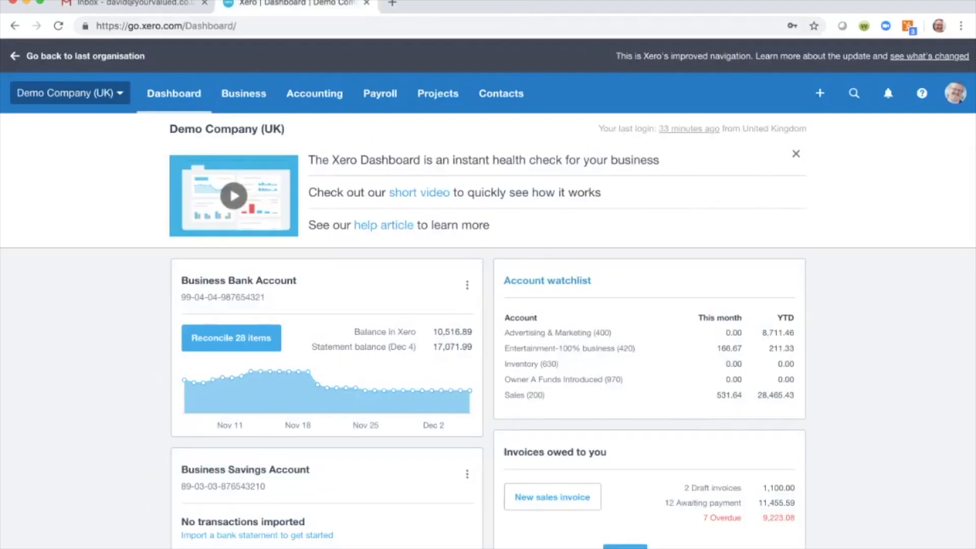
Step: Review the help menu and the notifications list, closing each afterwards
click(921, 93)
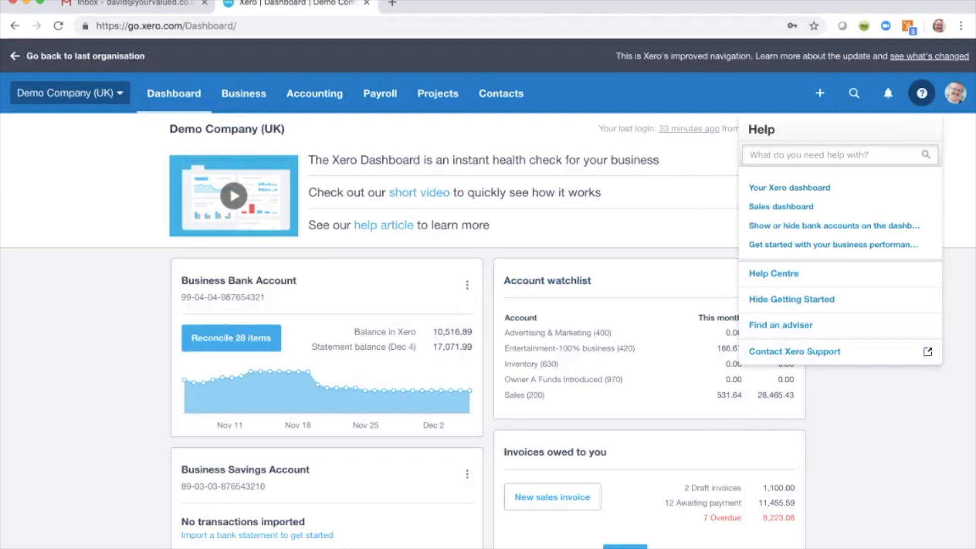
key(Escape)
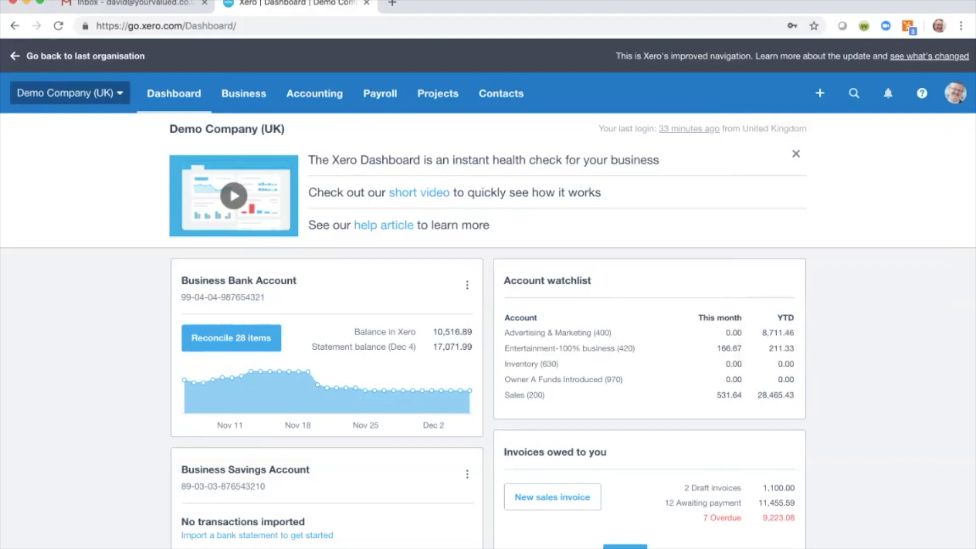
click(887, 93)
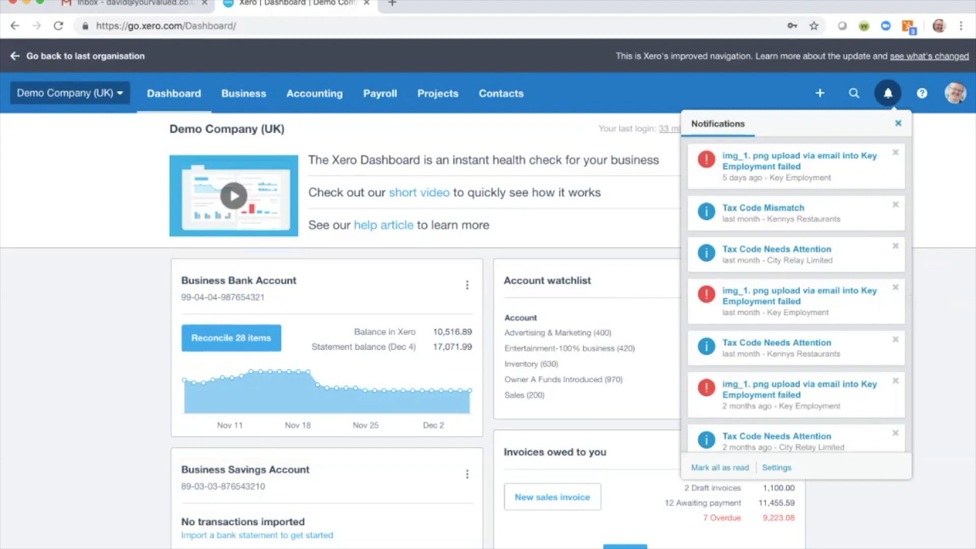
click(898, 123)
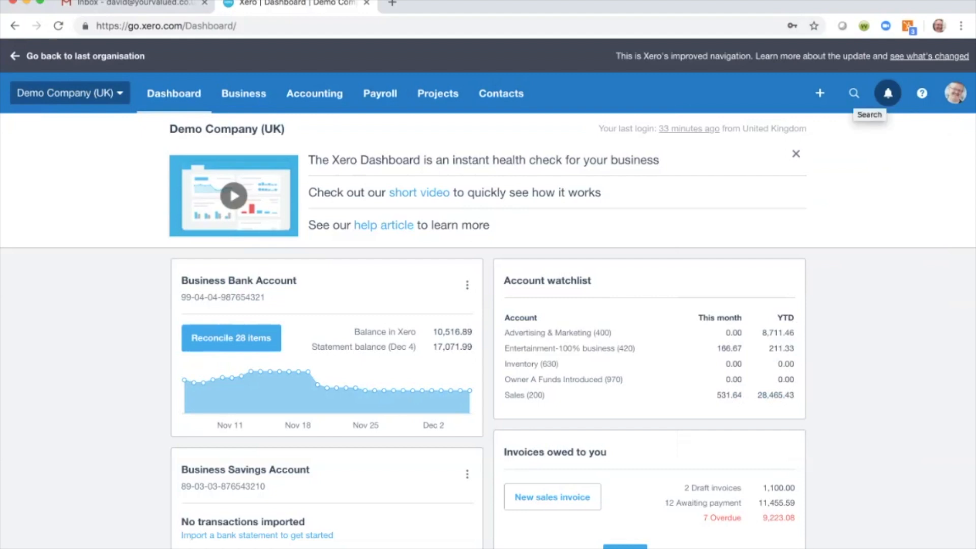
Step: Open the search panel and the create-new menu to review them, closing each
click(854, 93)
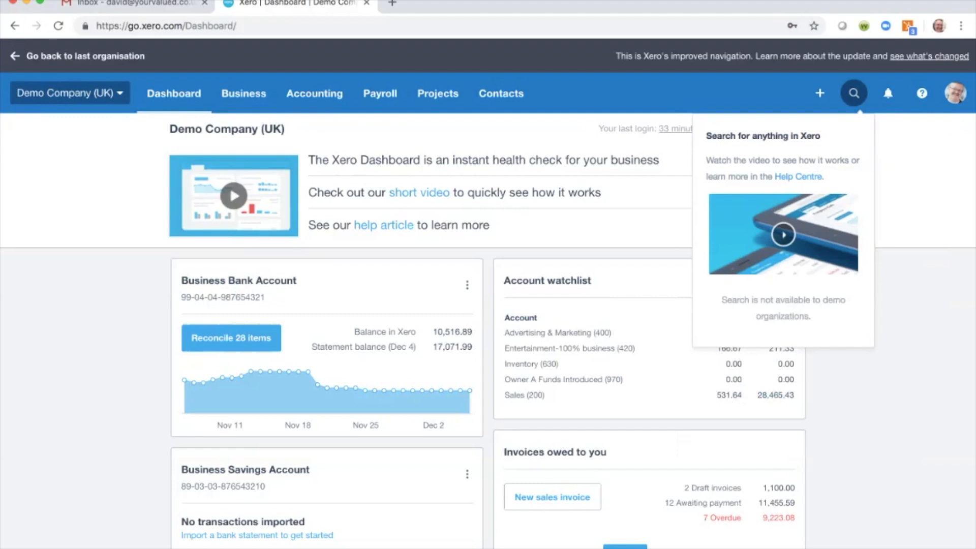
click(854, 93)
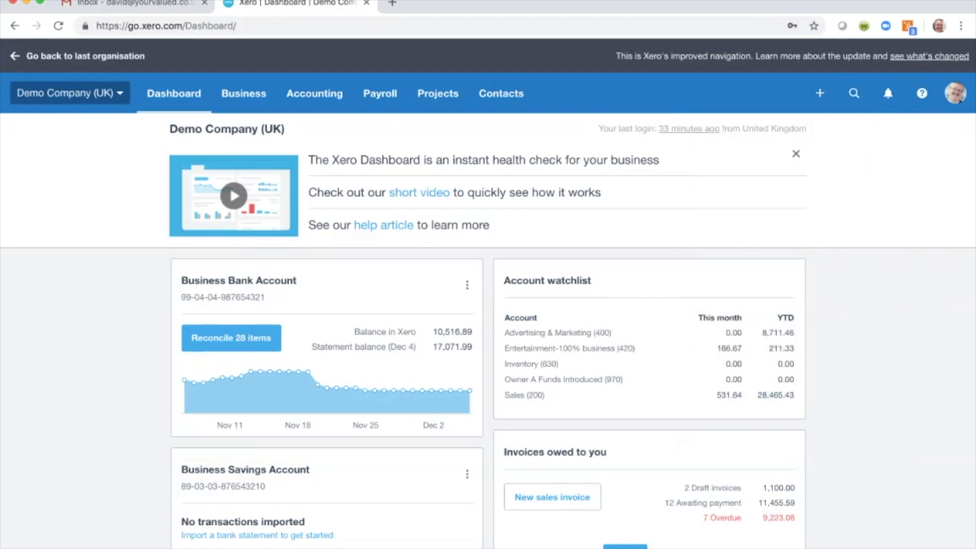
click(820, 93)
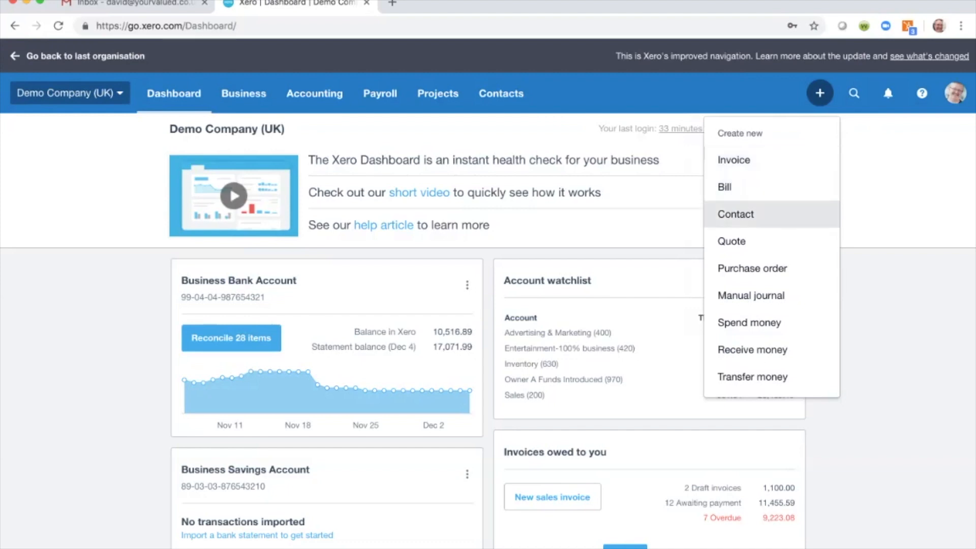
key(Escape)
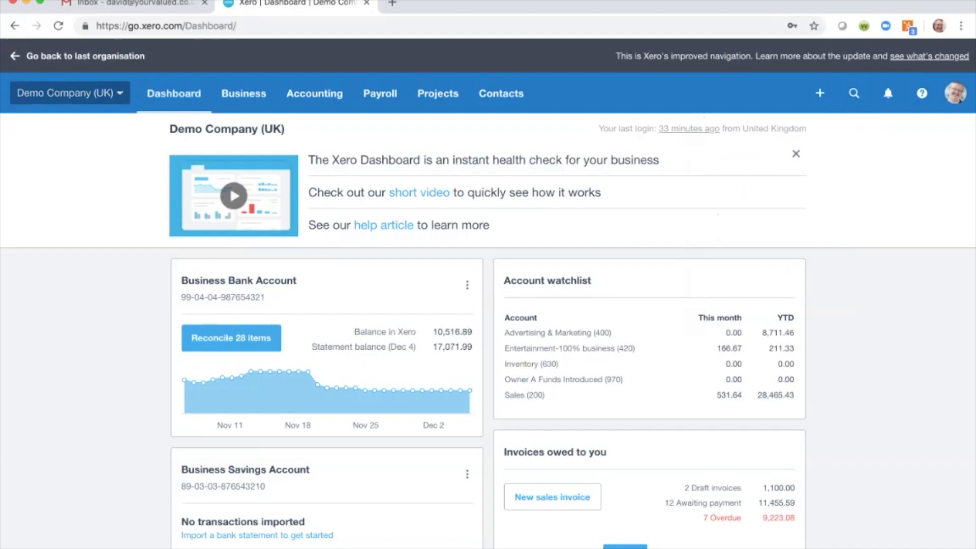
Step: Open Files from the organisation menu, then return to the Dashboard
click(70, 93)
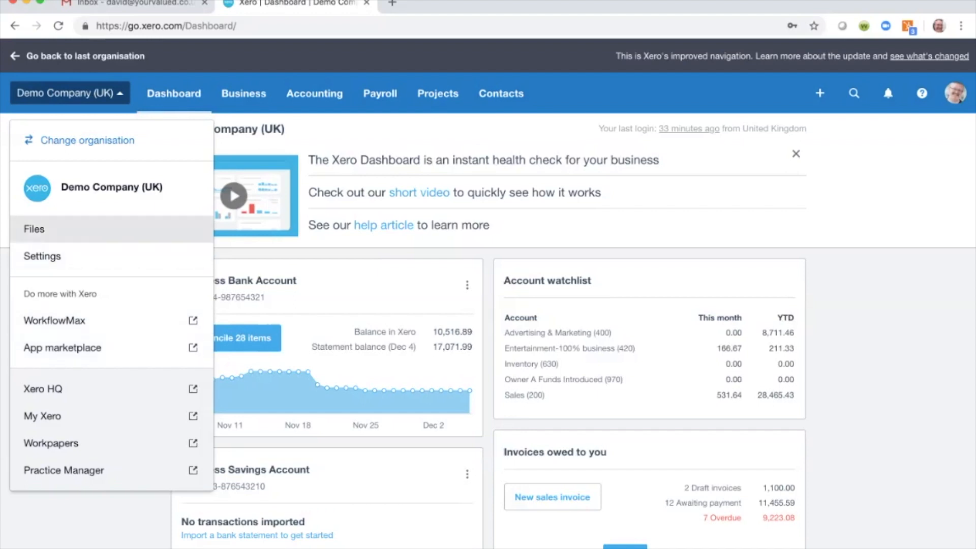
click(34, 229)
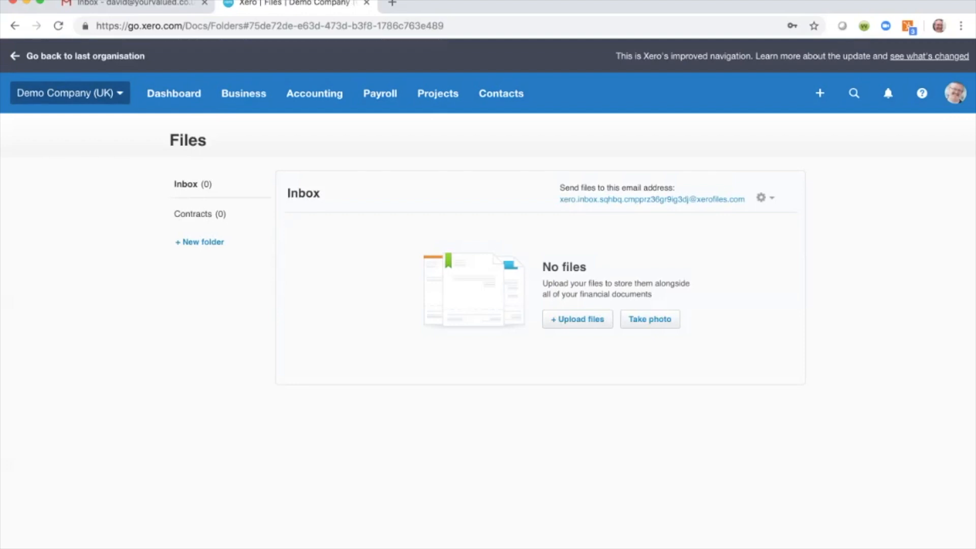
click(69, 93)
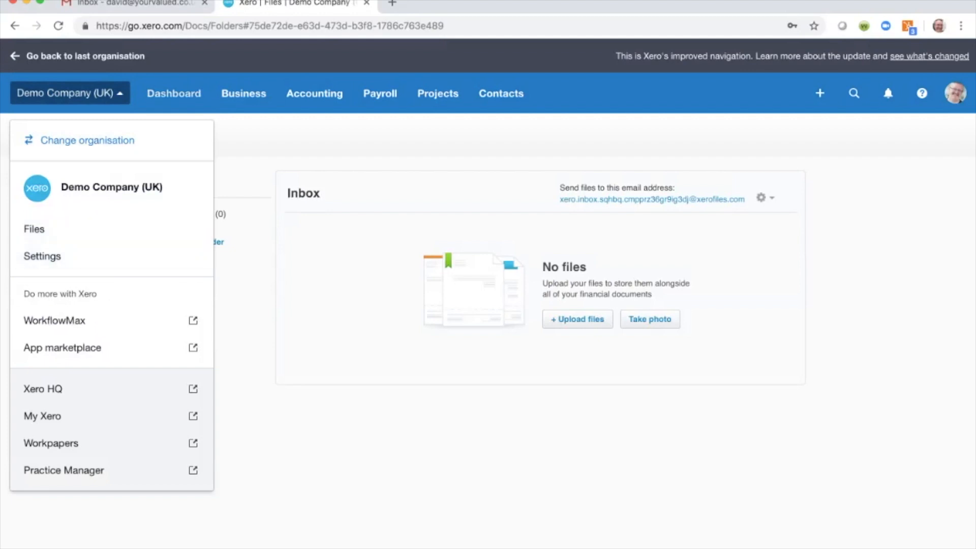
click(174, 93)
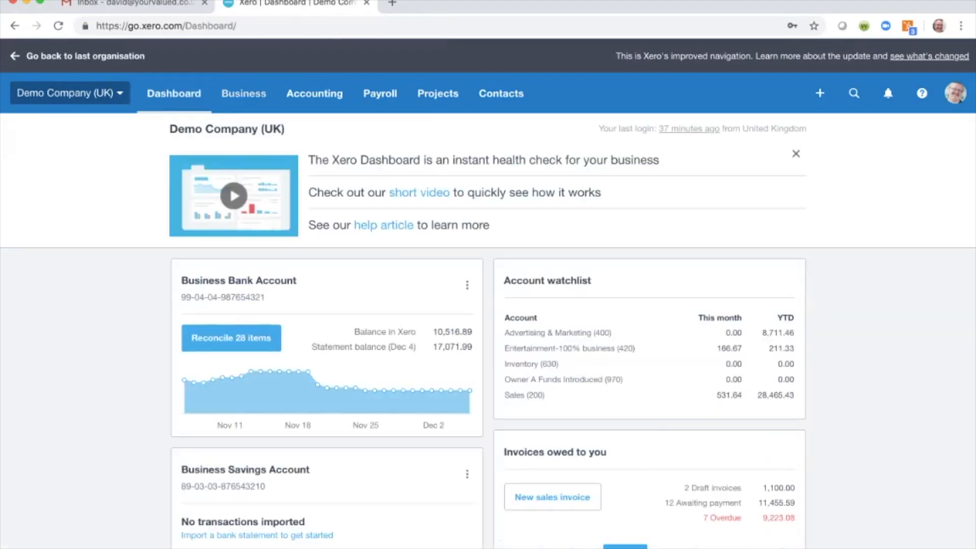
Step: Review the Business, Accounting and Contacts navigation menus, dismissing each
click(243, 93)
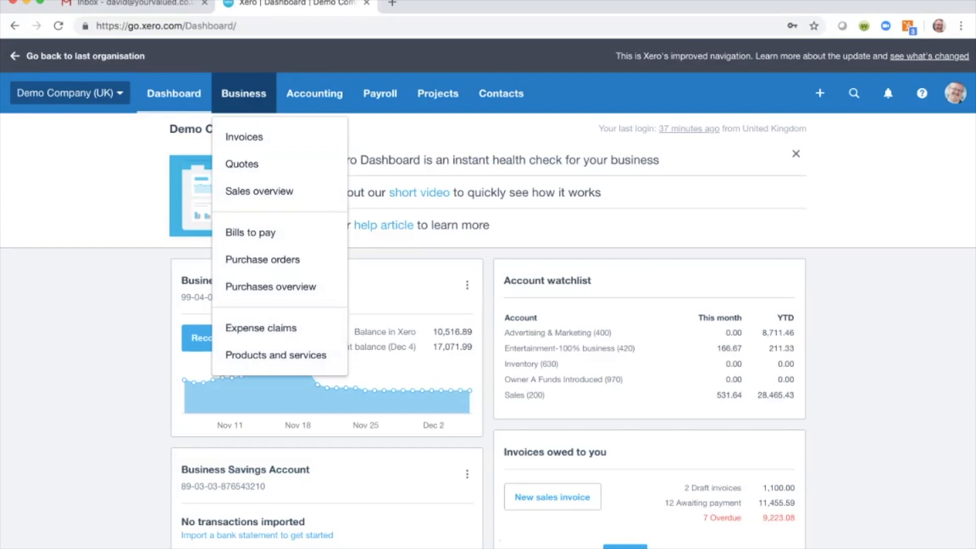
click(314, 93)
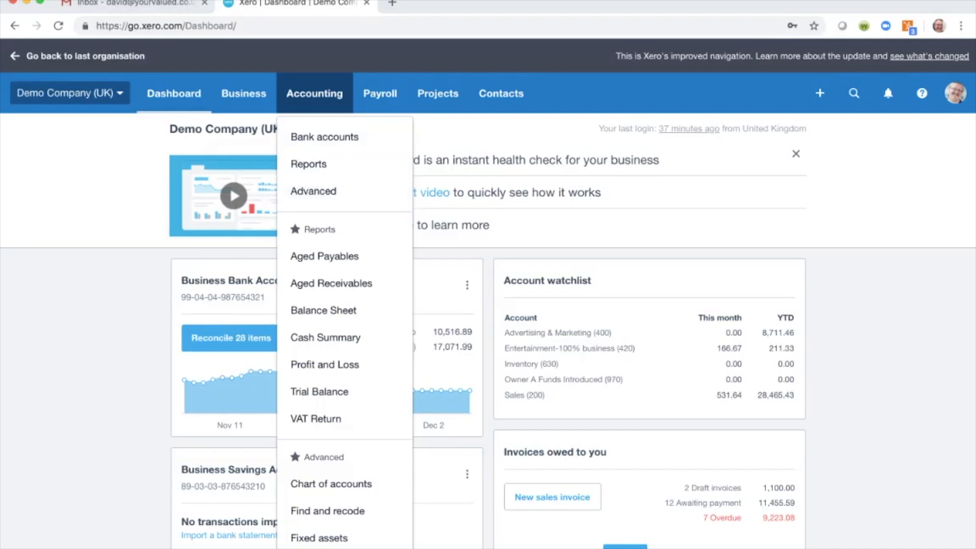
key(Escape)
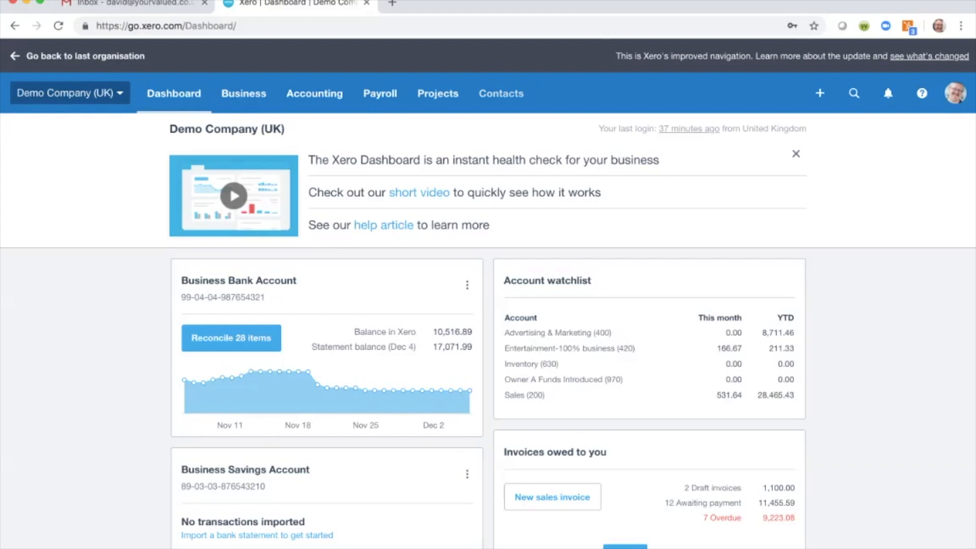
click(501, 94)
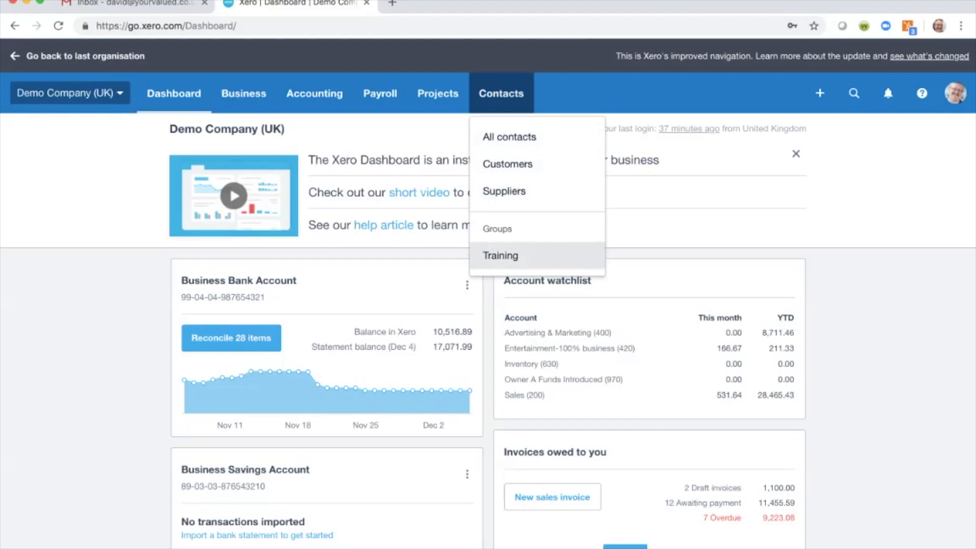
key(Escape)
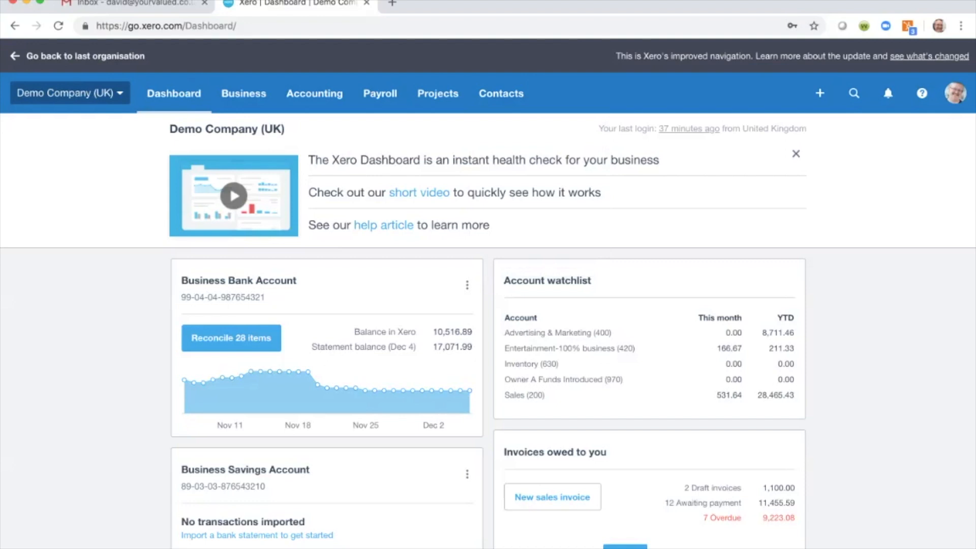
Step: Scroll down and inspect the bars of the invoices owed chart
scroll(488, 292, down, 4)
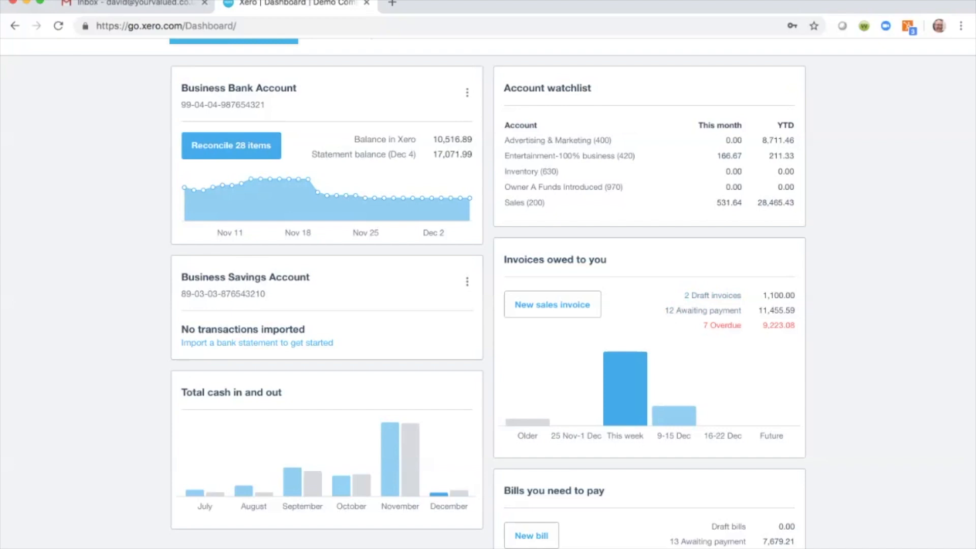
mouse_move(527, 422)
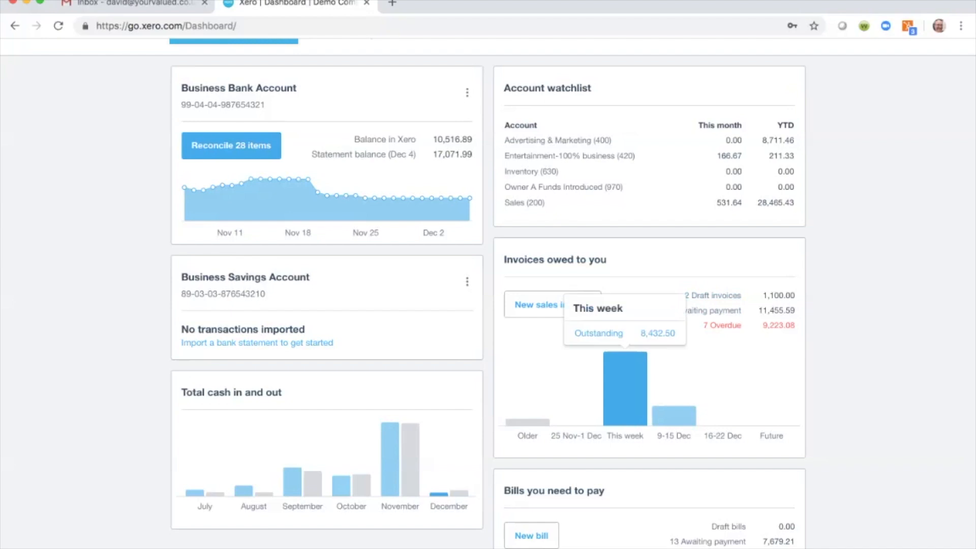
mouse_move(673, 414)
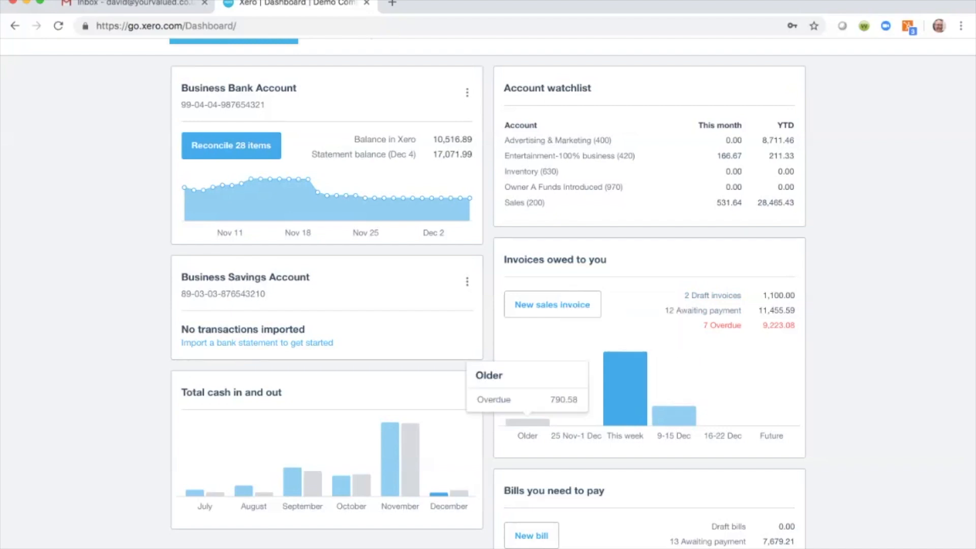
Step: Open the overdue invoices list from the invoices owed summary, review it, and go back to the Dashboard
mouse_move(625, 386)
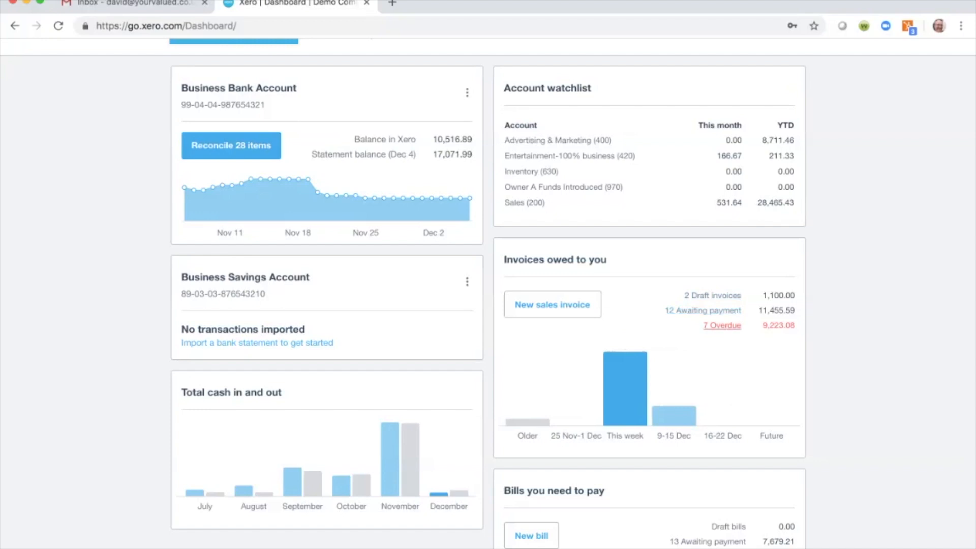
click(722, 325)
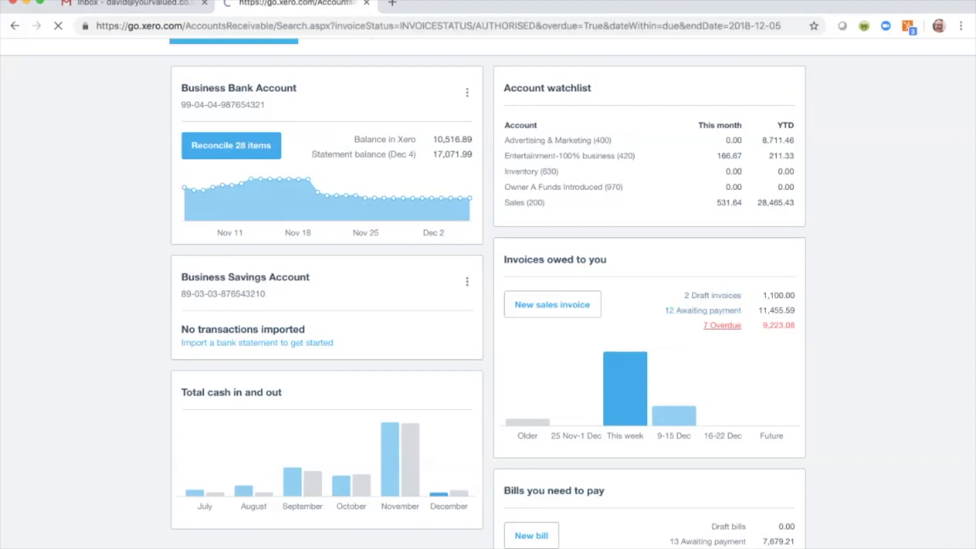
scroll(635, 372, down, 2)
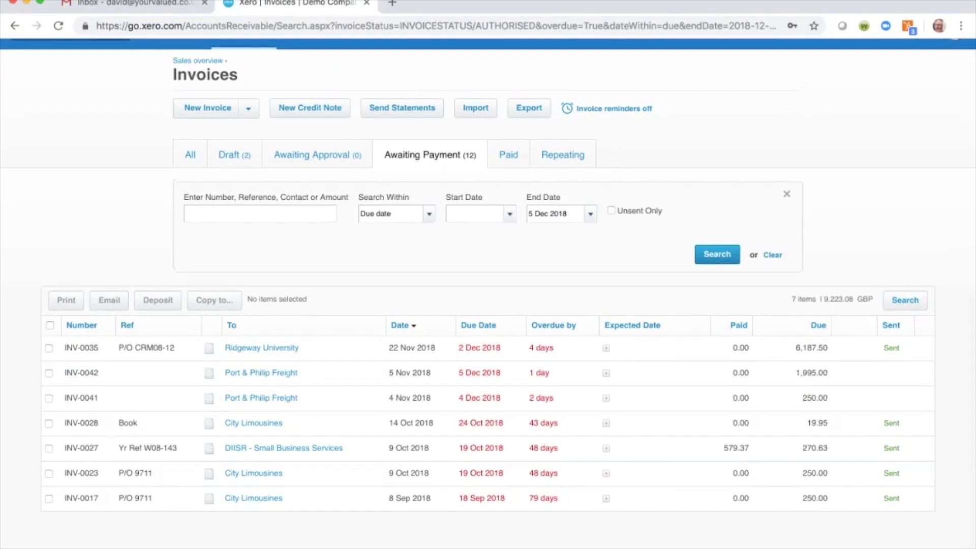
scroll(488, 293, up, 2)
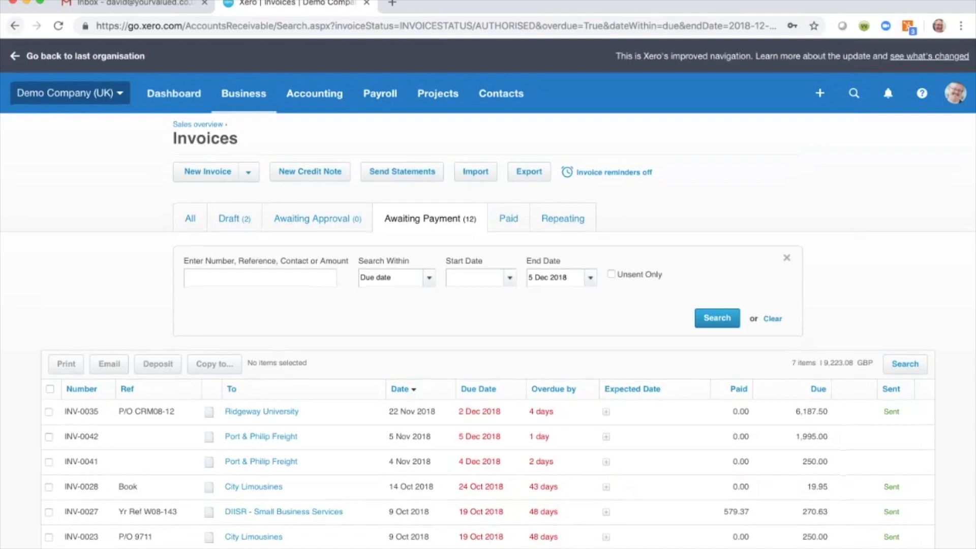
click(14, 25)
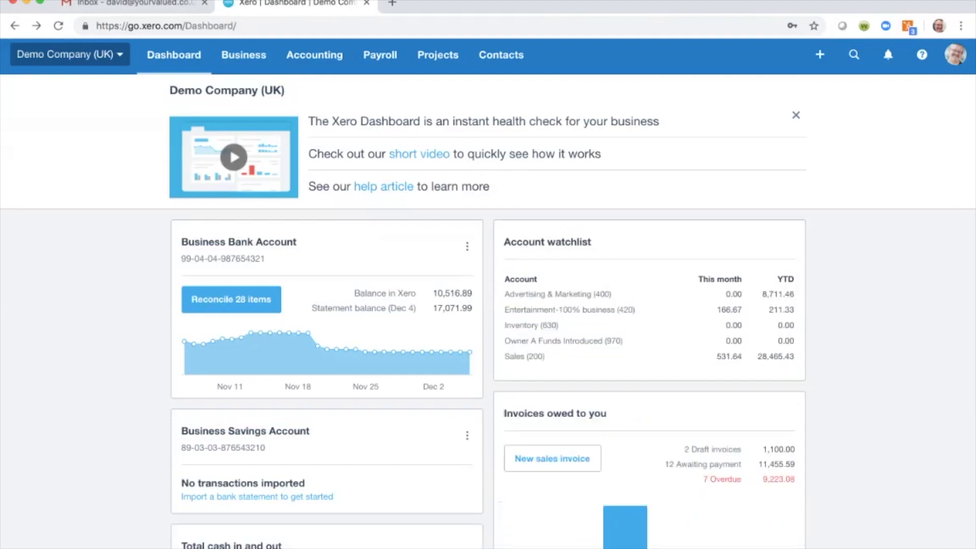
Step: Start a new sales invoice and choose Bayside Club as the contact by searching for Bays
scroll(488, 293, down, 5)
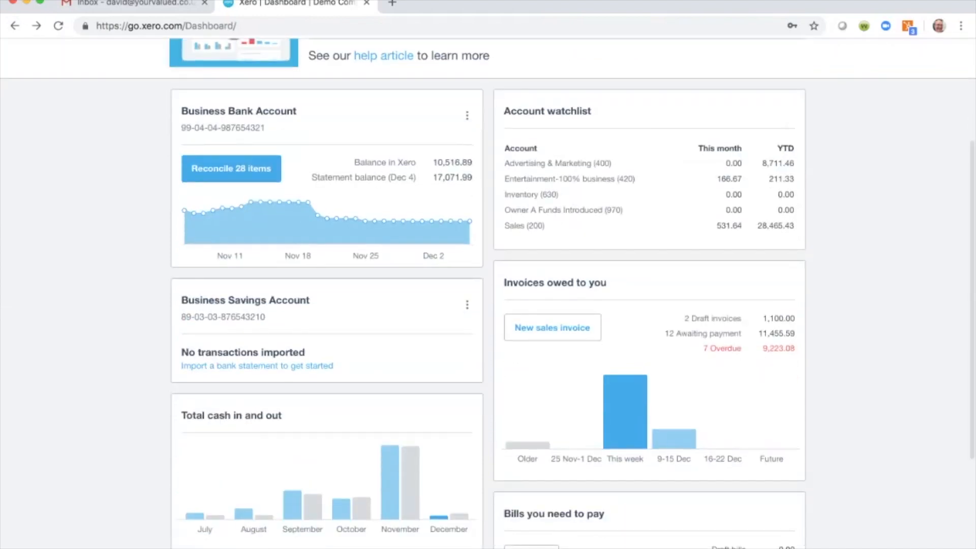
scroll(488, 293, down, 1)
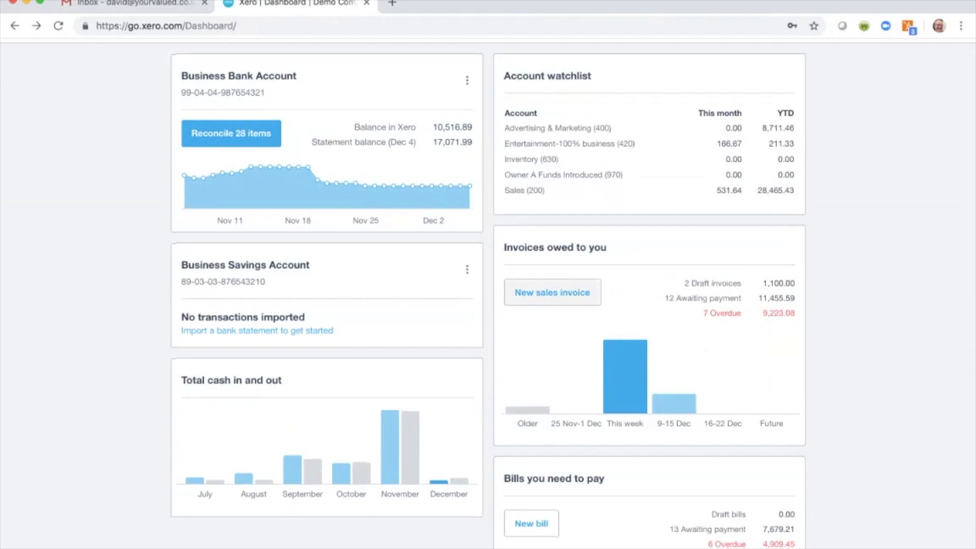
click(552, 292)
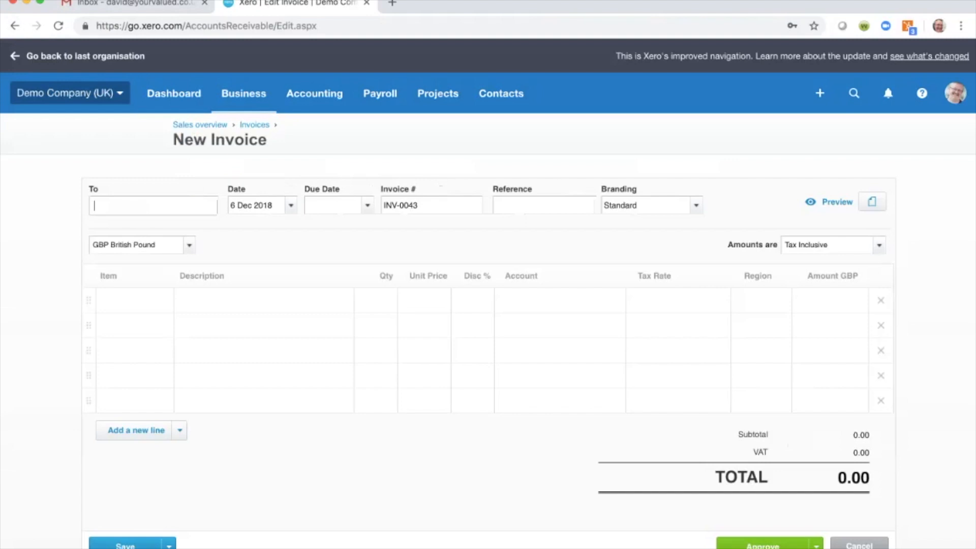
text(Ba)
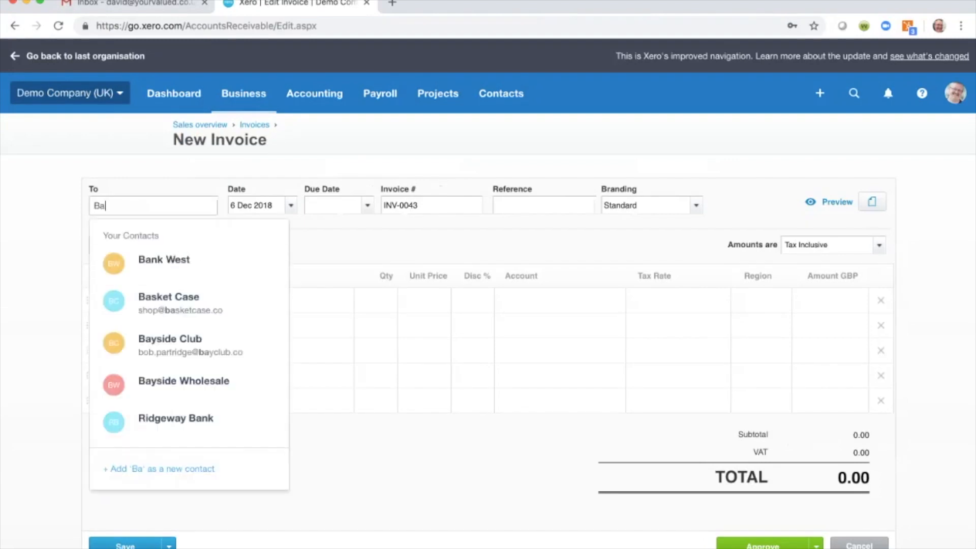
text(ys)
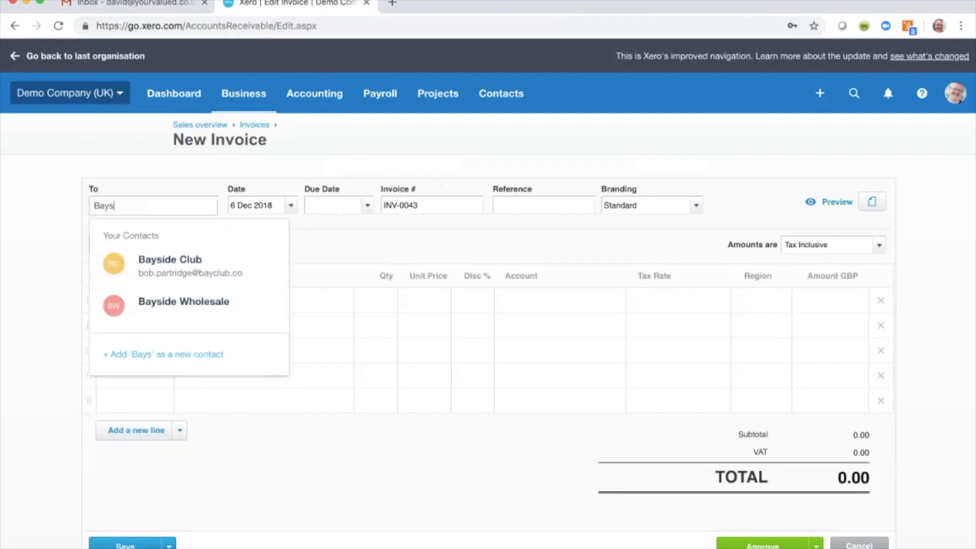
key(Down)
key(Down)
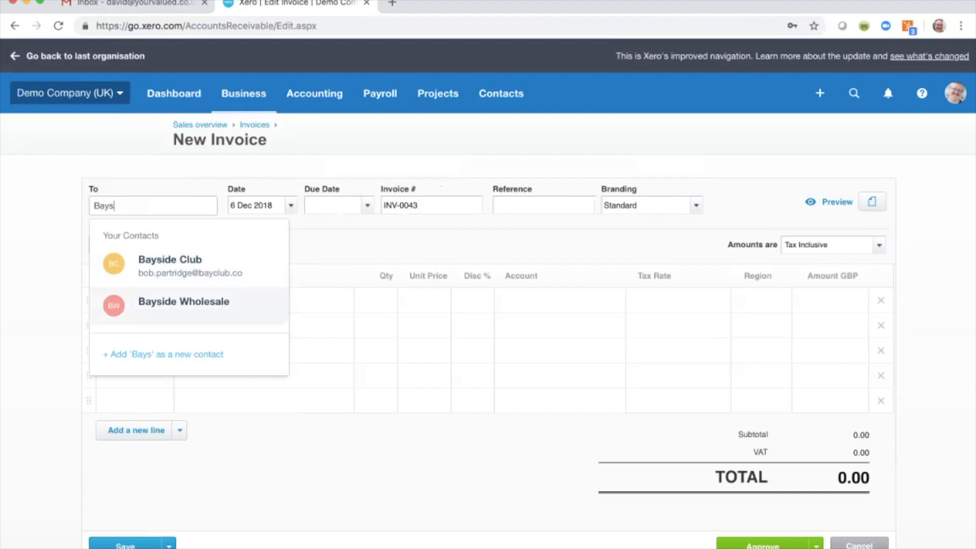
key(Up)
key(Down)
key(Up)
key(Up)
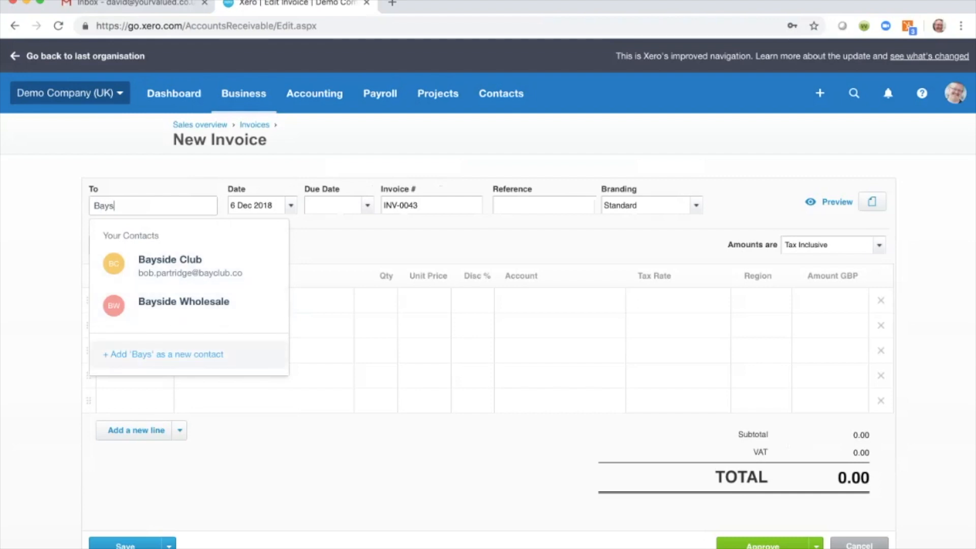
key(Down)
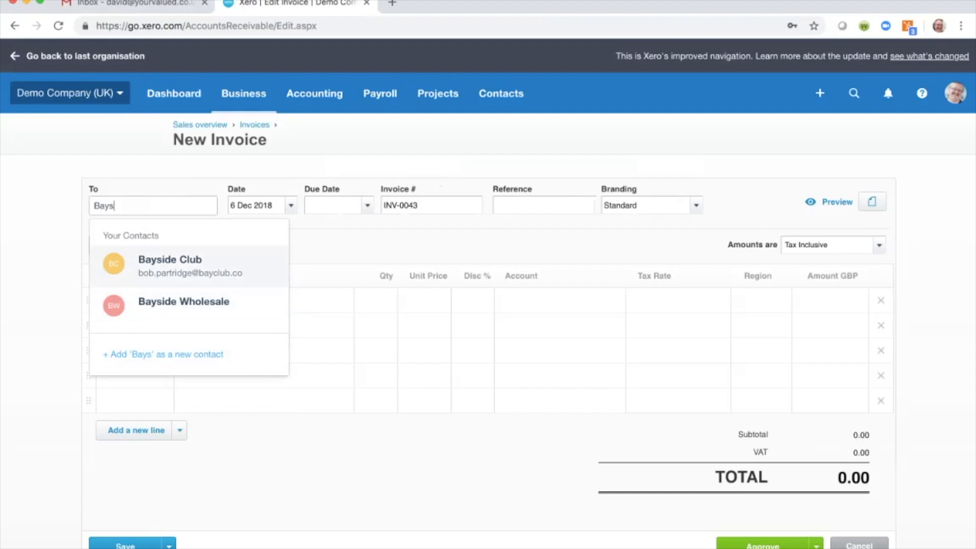
key(Tab)
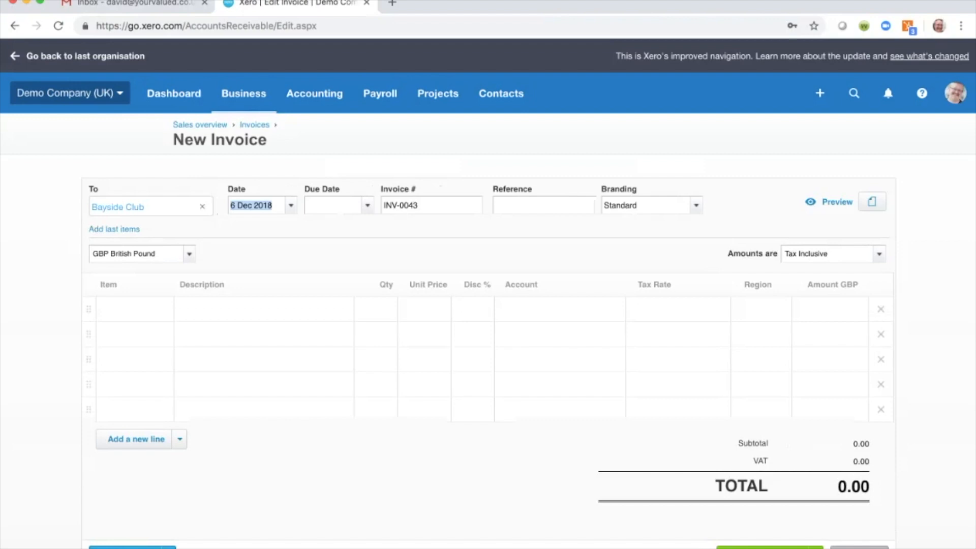
Step: Keep the invoice date at 6 Dec 2018 and set the due date to +7 days
key(Tab)
click(291, 206)
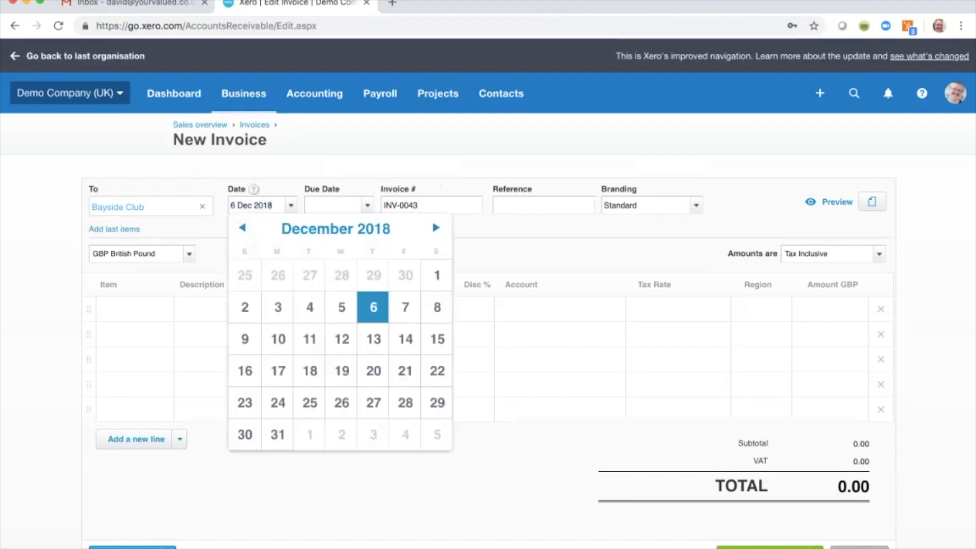
click(373, 307)
key(Tab)
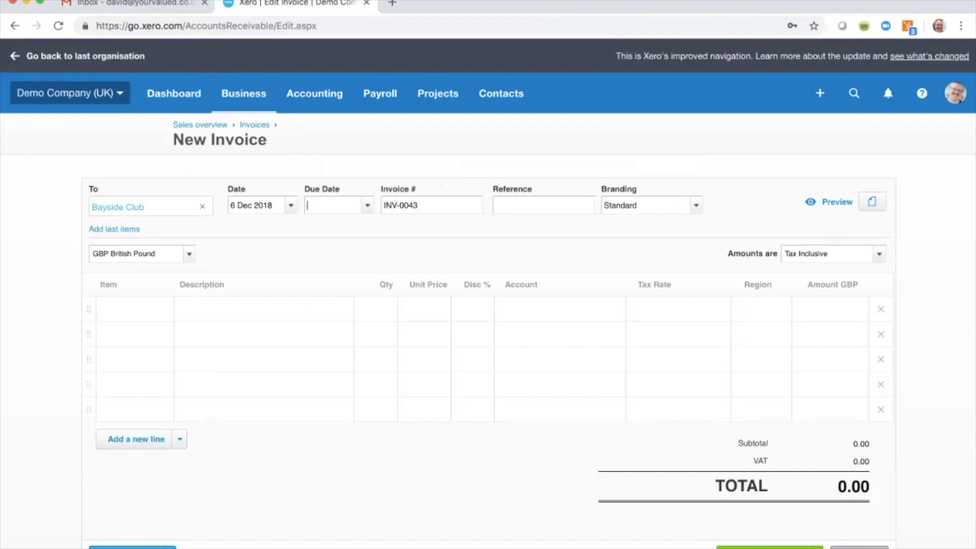
text(+7)
key(Tab)
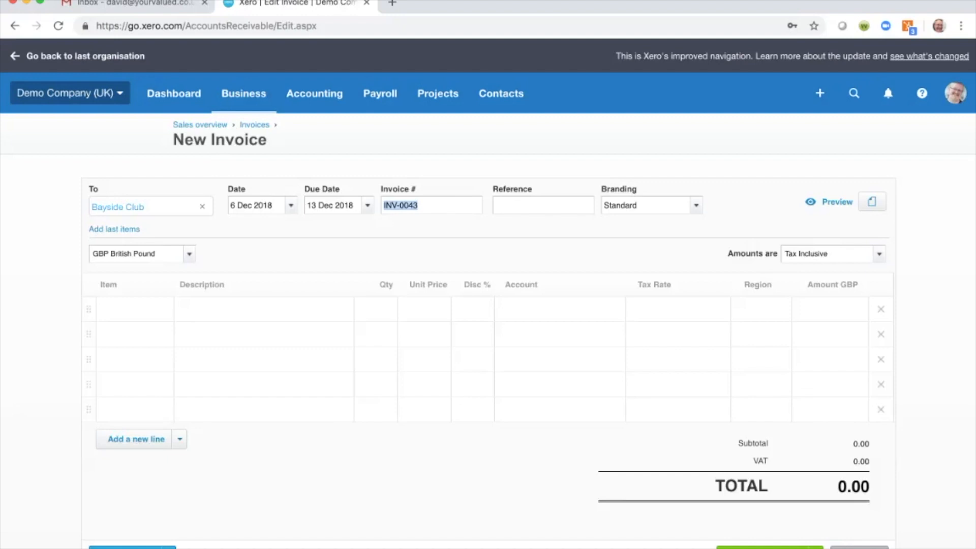
Step: Set the invoice due date to 20 Dec 2018
click(367, 206)
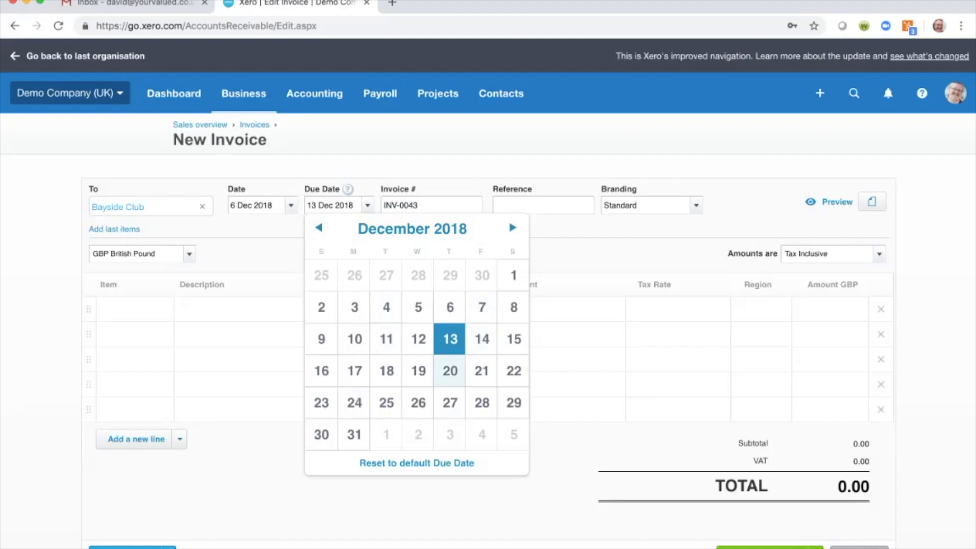
click(450, 370)
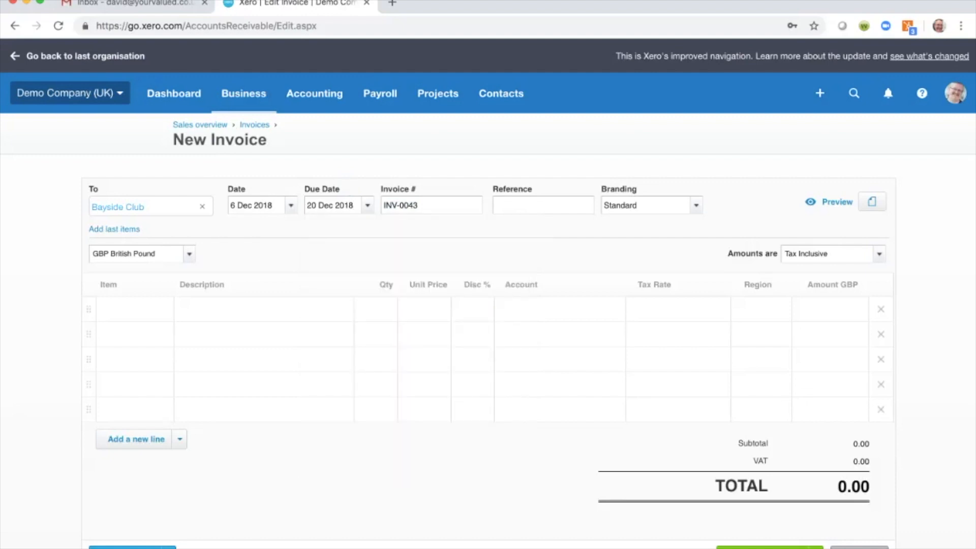
drag(354, 205, 307, 205)
text(20 dec)
key(Tab)
Step: Append abc to the invoice number and set the reference to 123
key(Right)
text(abc)
key(Tab)
text(123)
key(Tab)
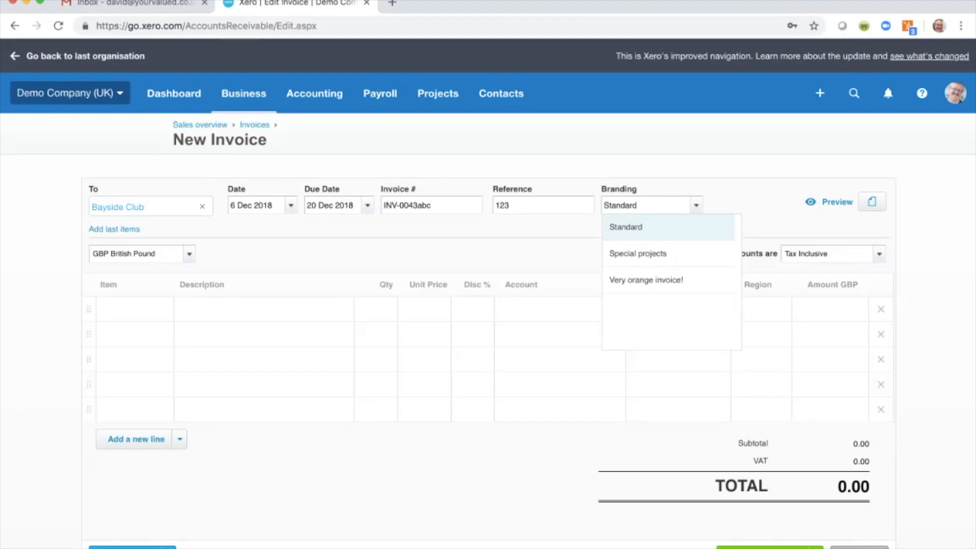
Step: Choose the Very orange invoice! branding and open the invoice's attached-files panel, then close it
click(646, 280)
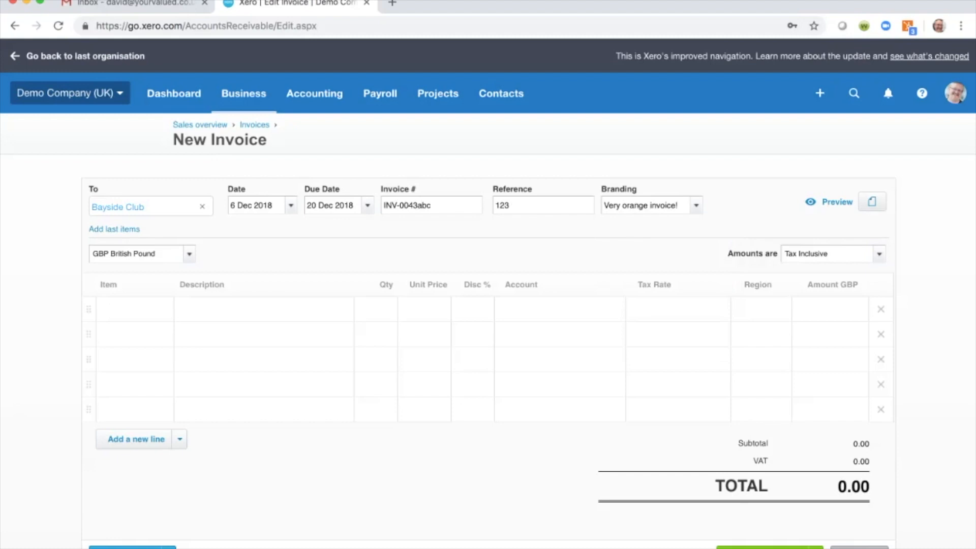
click(871, 201)
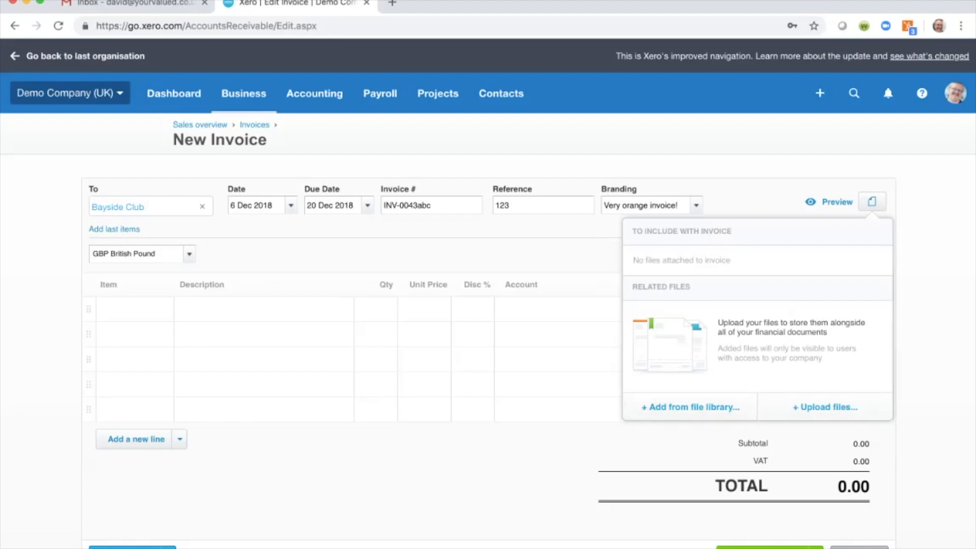
key(Escape)
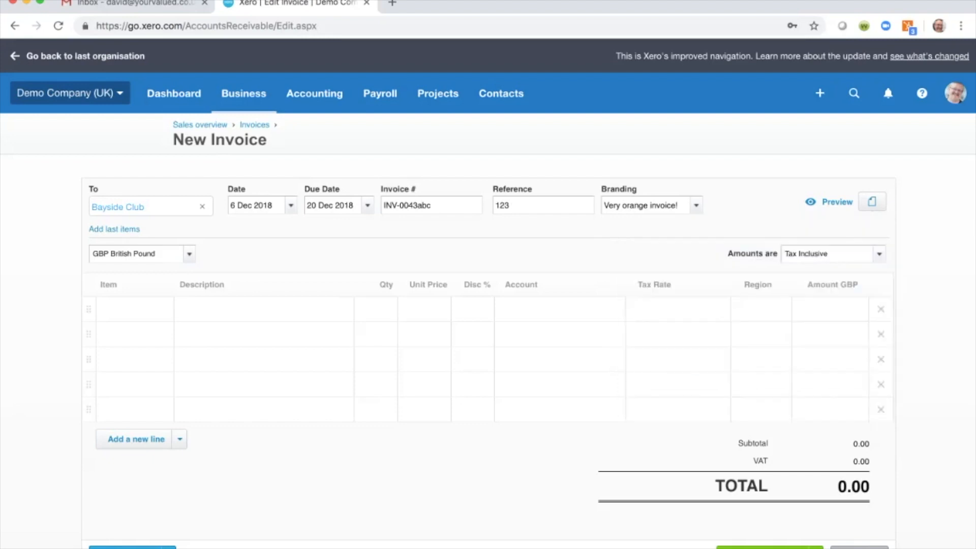
Step: Add AUD Australian Dollar as a new currency for the invoice
scroll(488, 293, down, 2)
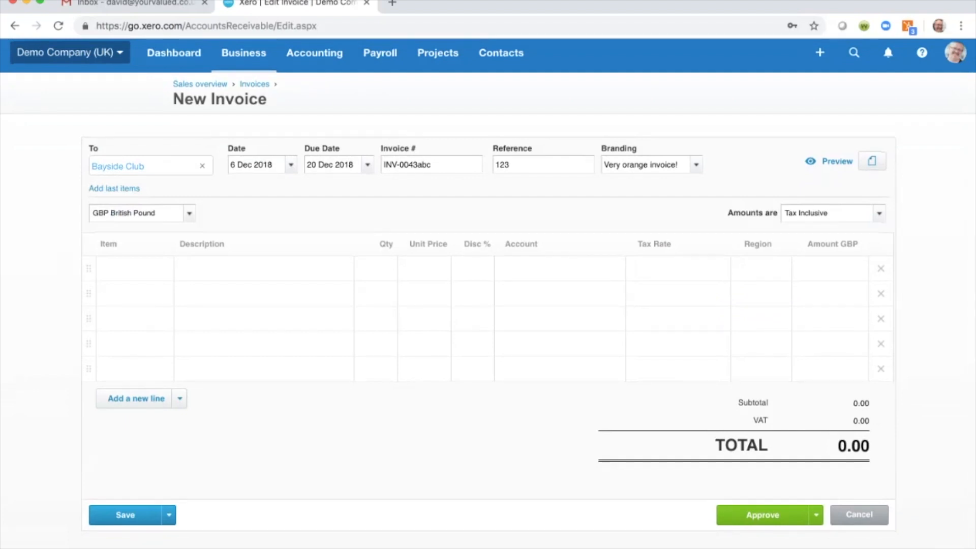
click(189, 214)
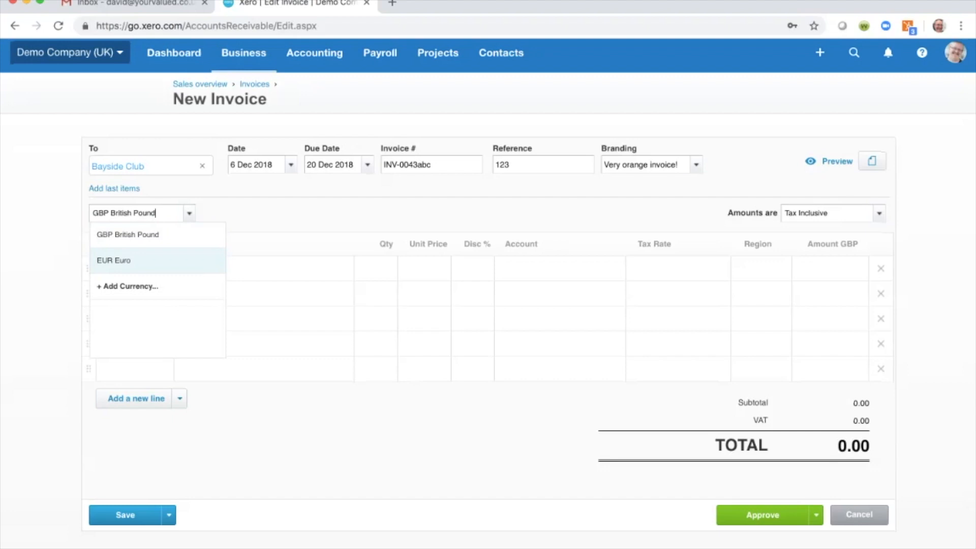
key(Return)
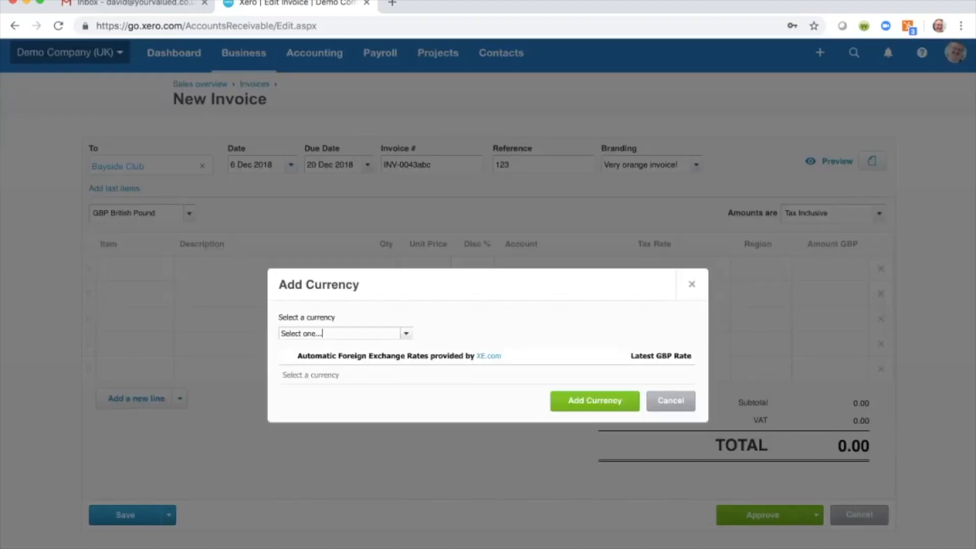
click(406, 333)
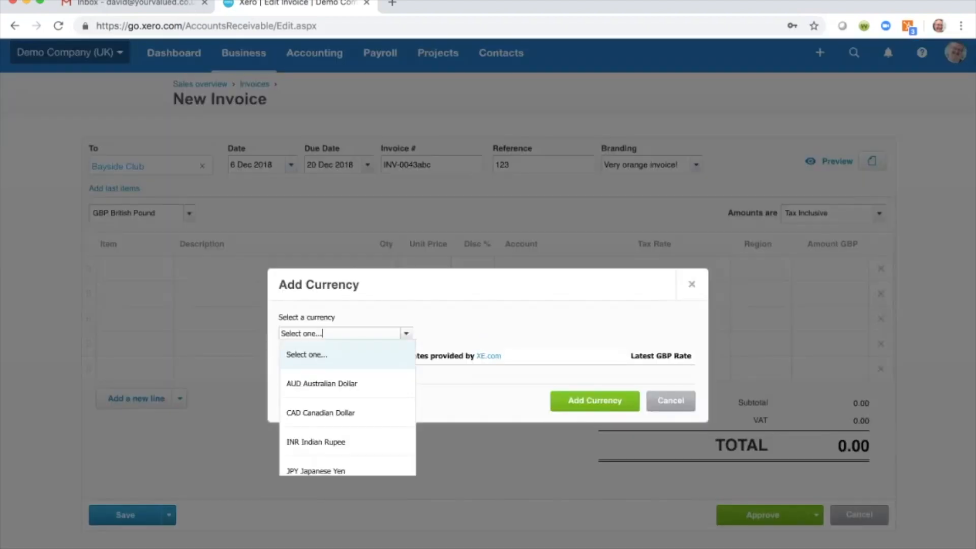
scroll(347, 384, down, 1)
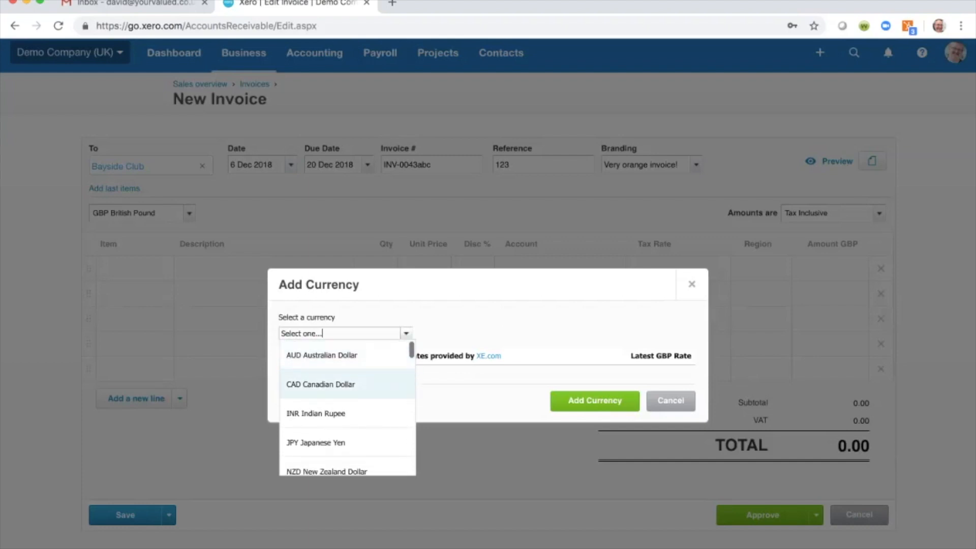
key(Return)
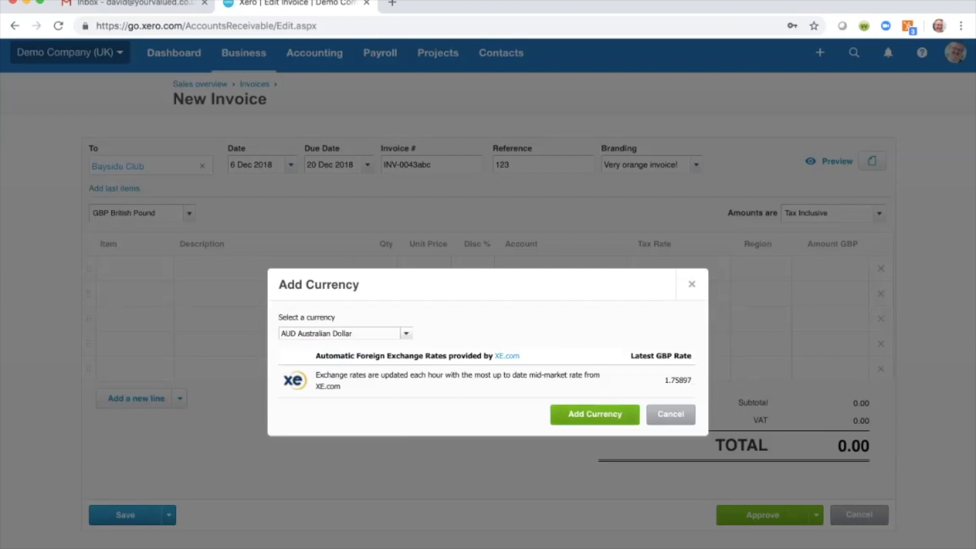
key(Return)
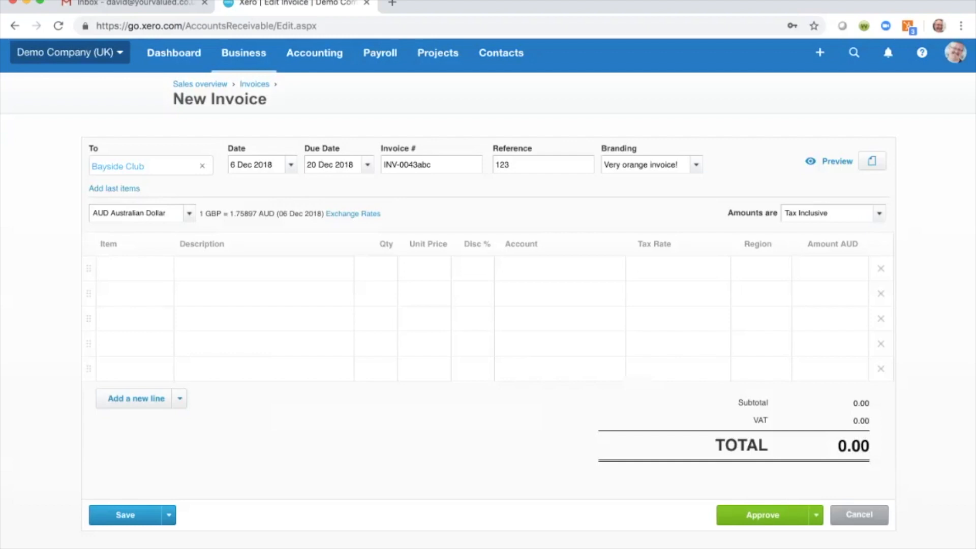
Step: Switch the invoice currency back to GBP British Pound and set amounts to Tax Exclusive
click(189, 213)
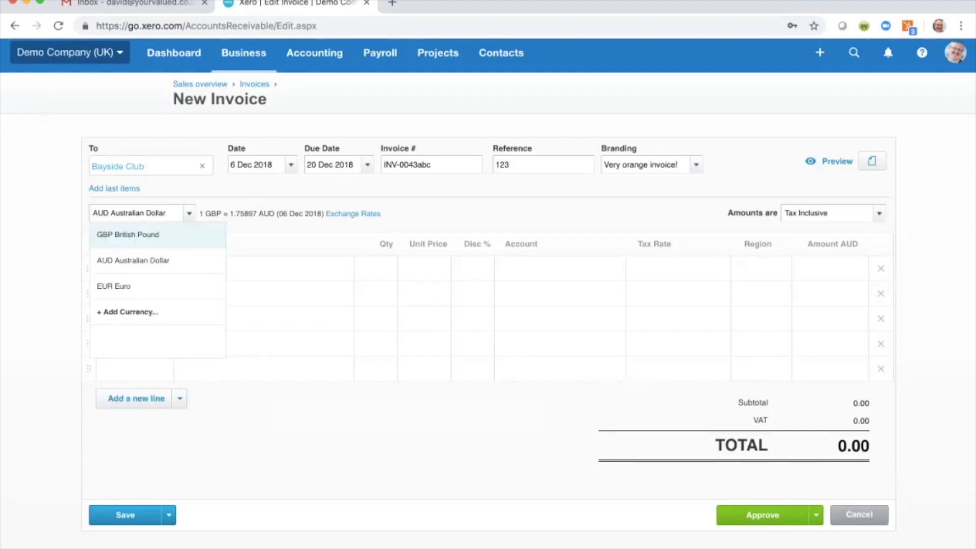
click(128, 235)
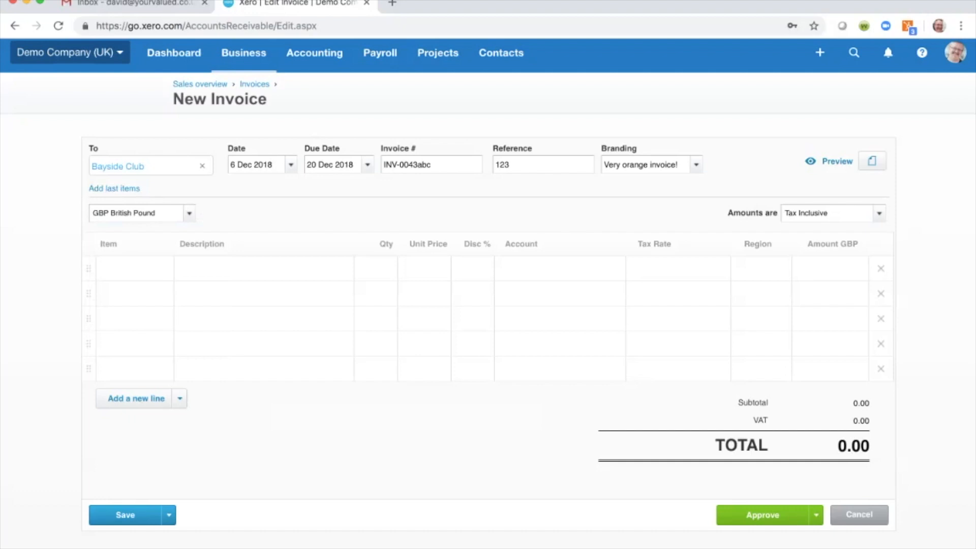
click(878, 214)
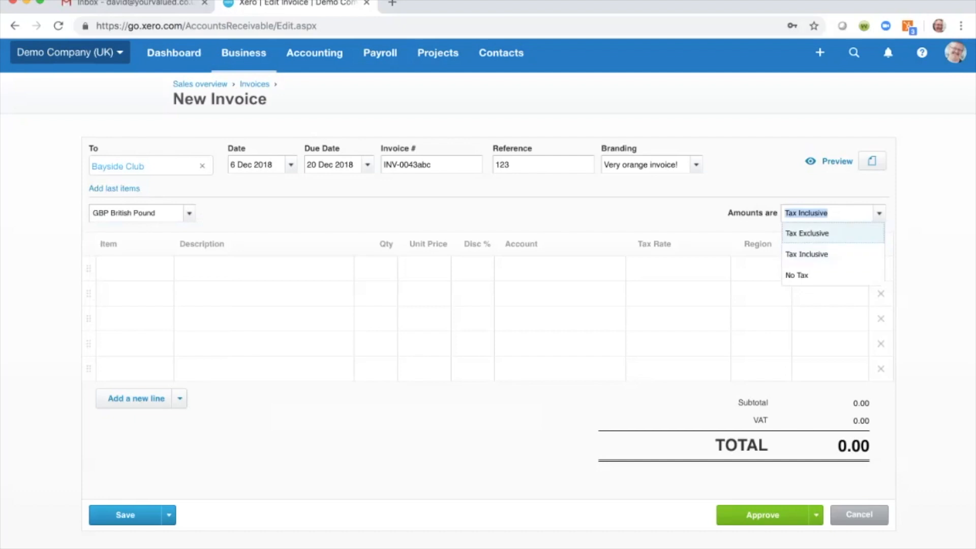
key(Return)
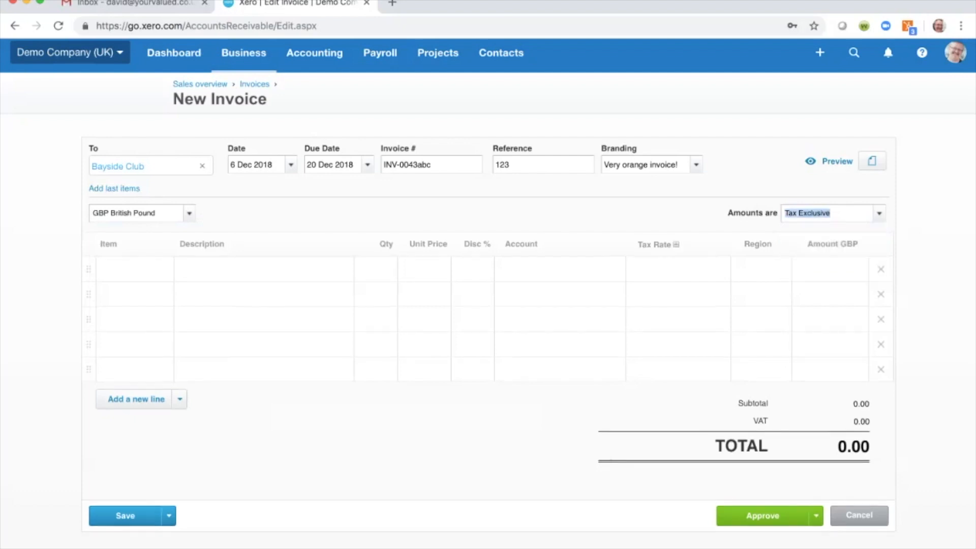
Step: Try switching amounts to No Tax, then return the invoice to Tax Exclusive
key(Down)
key(Down)
key(Down)
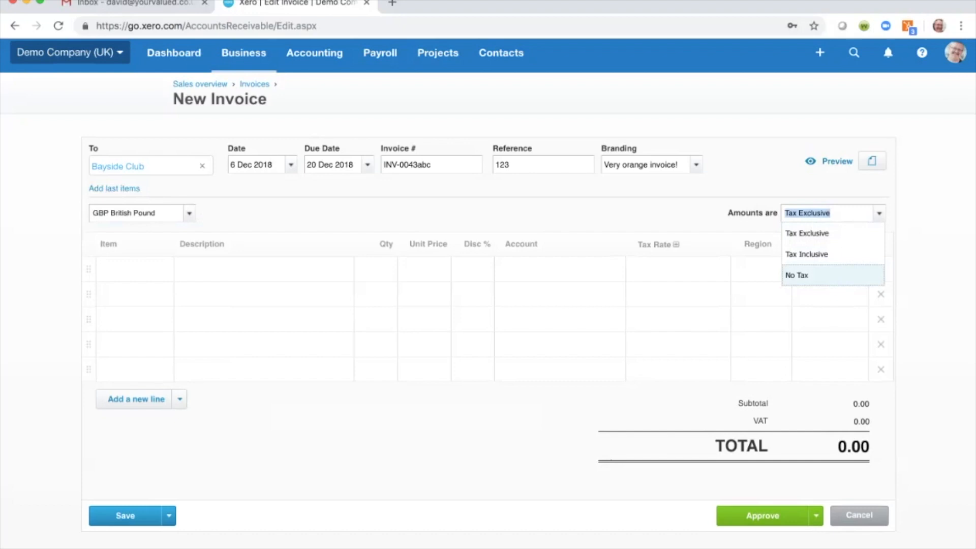
key(Return)
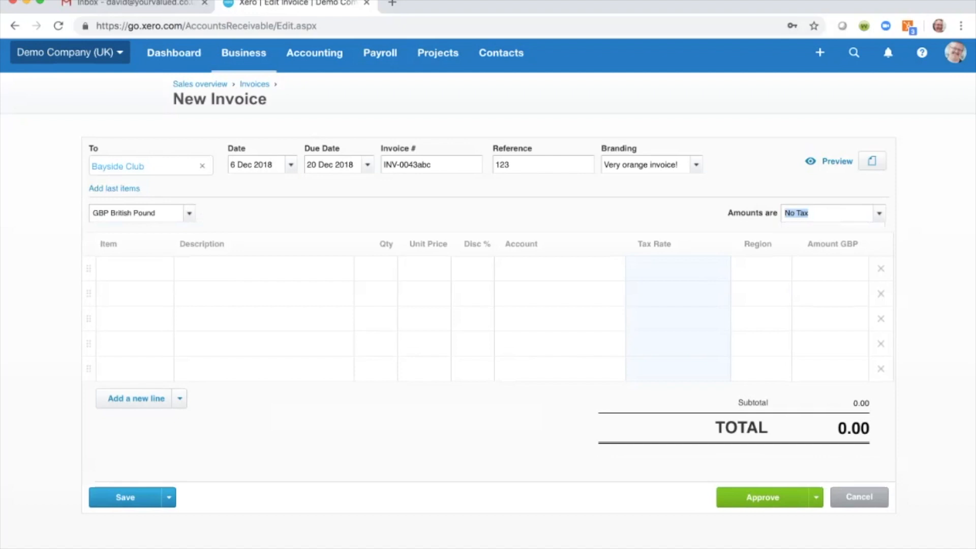
key(Down)
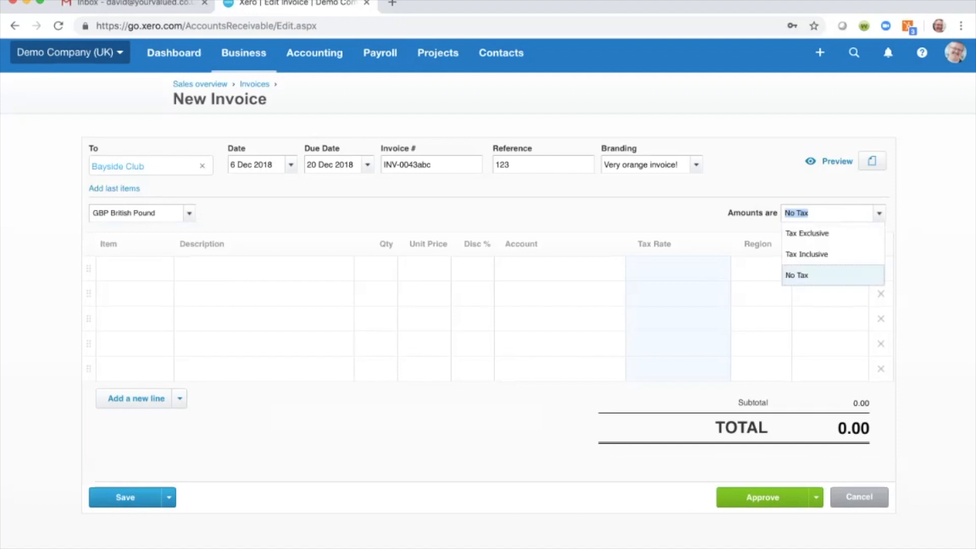
key(Up)
key(Up)
key(Return)
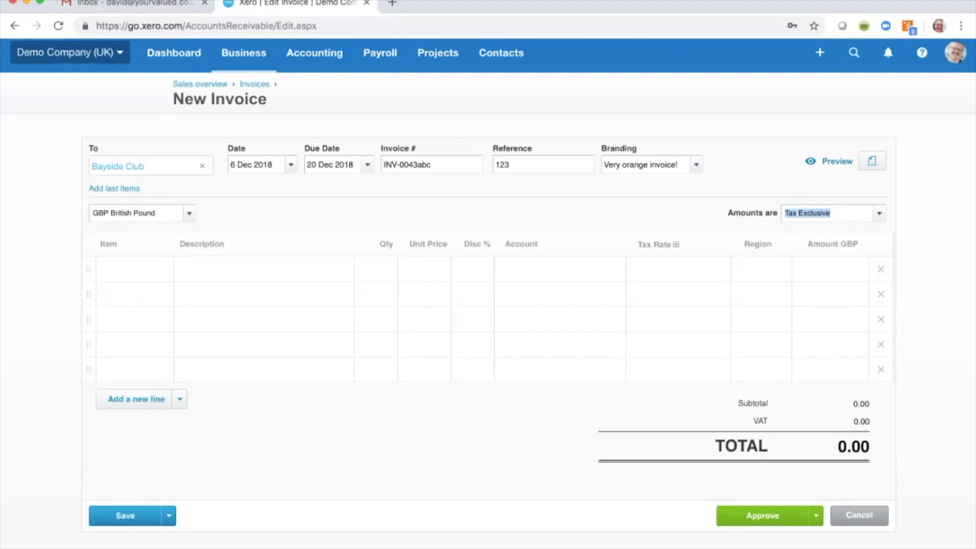
Step: Add the BOOK: Fish out of Water: Finding Your Brand item to the first line with a 10% discount
scroll(488, 293, down, 2)
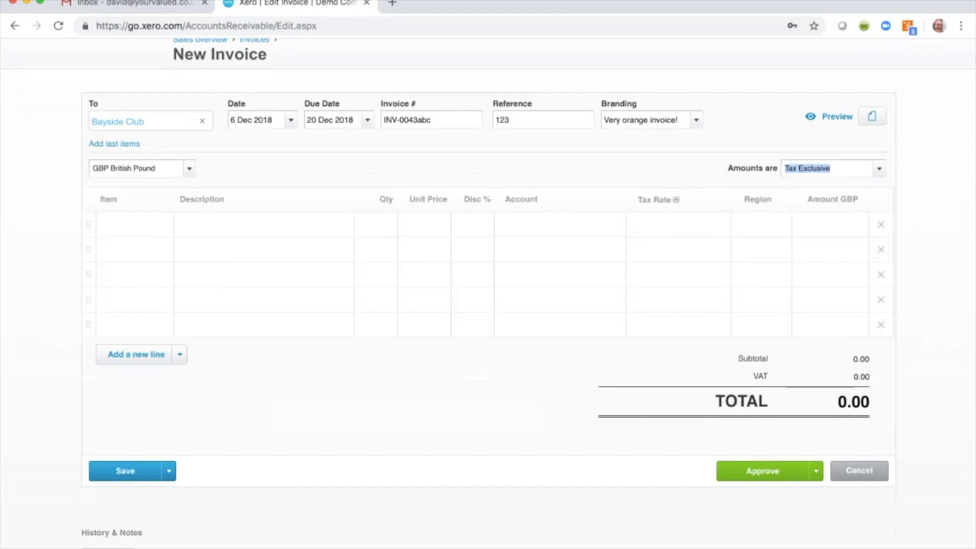
key(Tab)
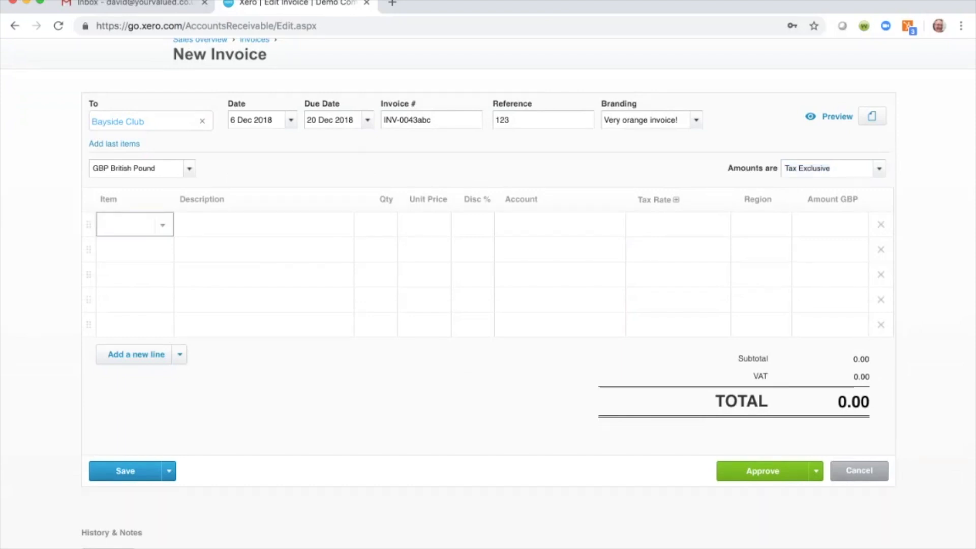
key(Down)
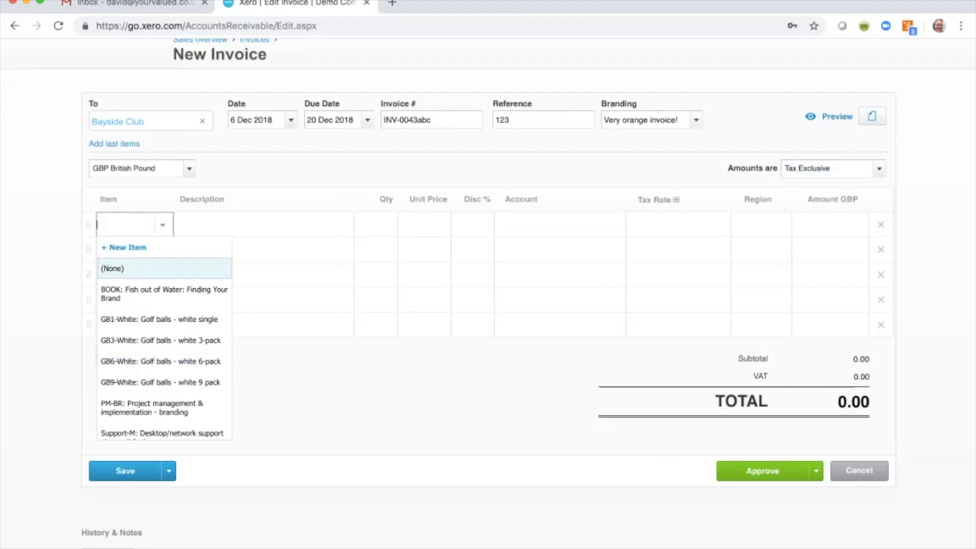
key(Down)
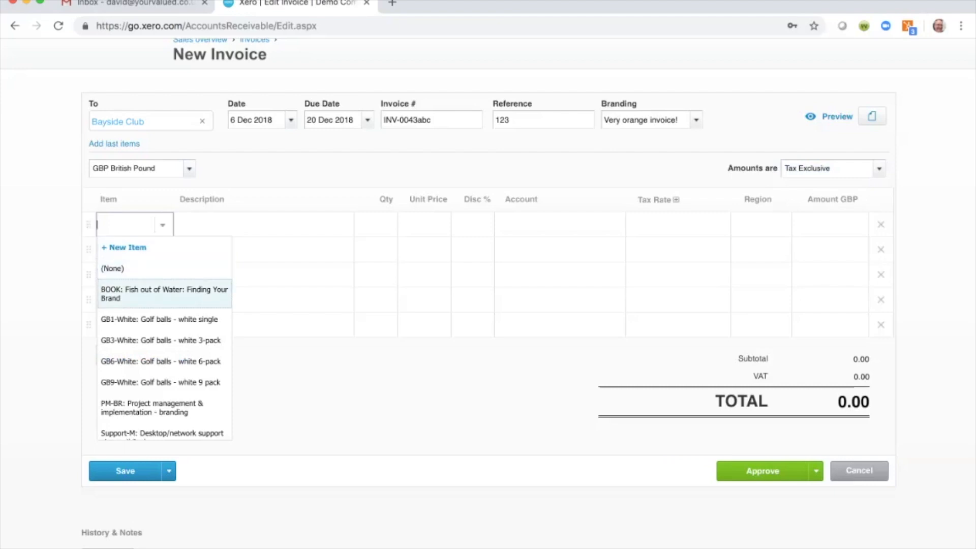
key(Return)
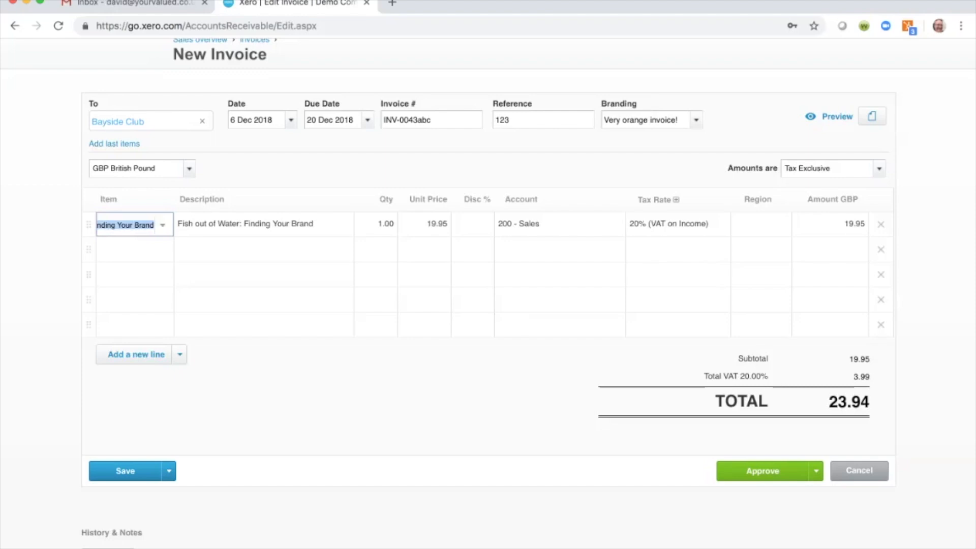
key(Tab)
text(10)
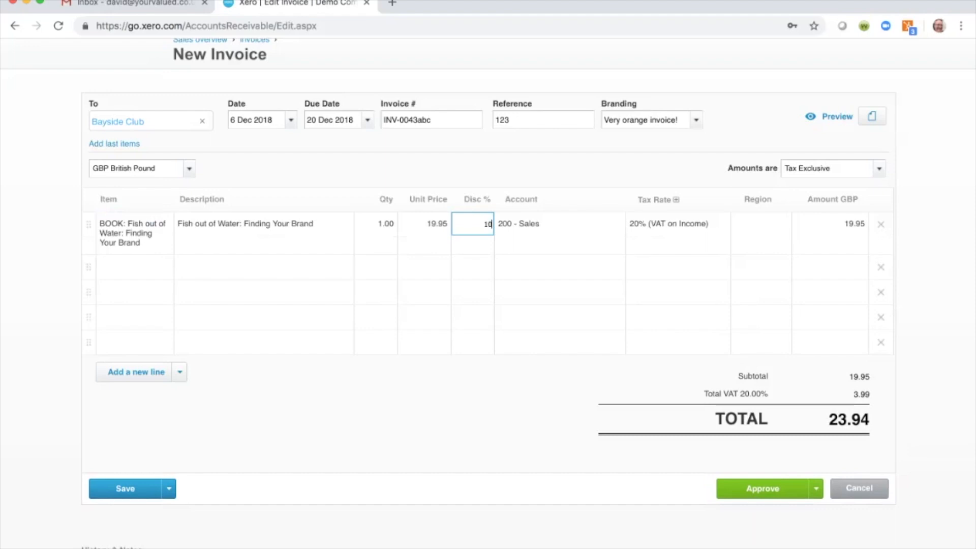
key(Return)
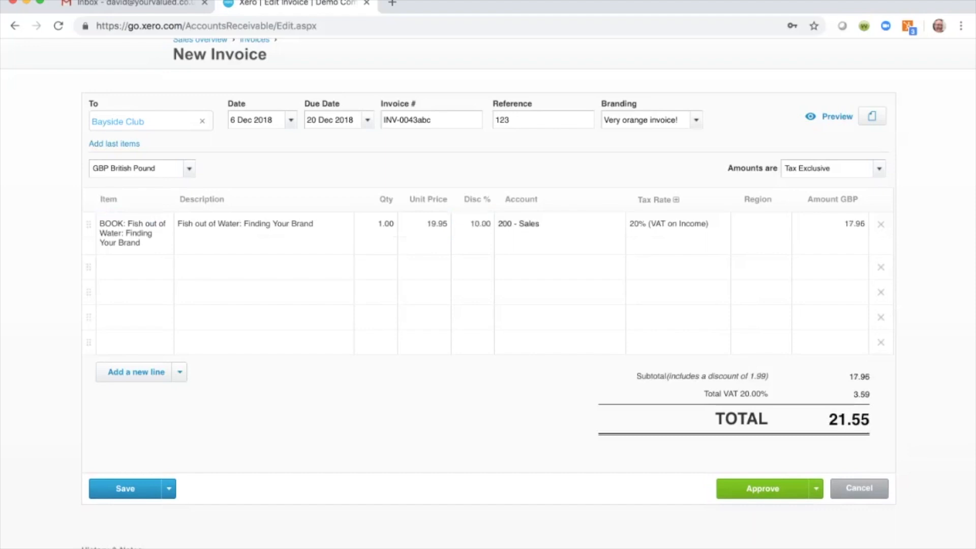
Step: Set the book line's quantity to 2 after glancing through the account options
click(551, 224)
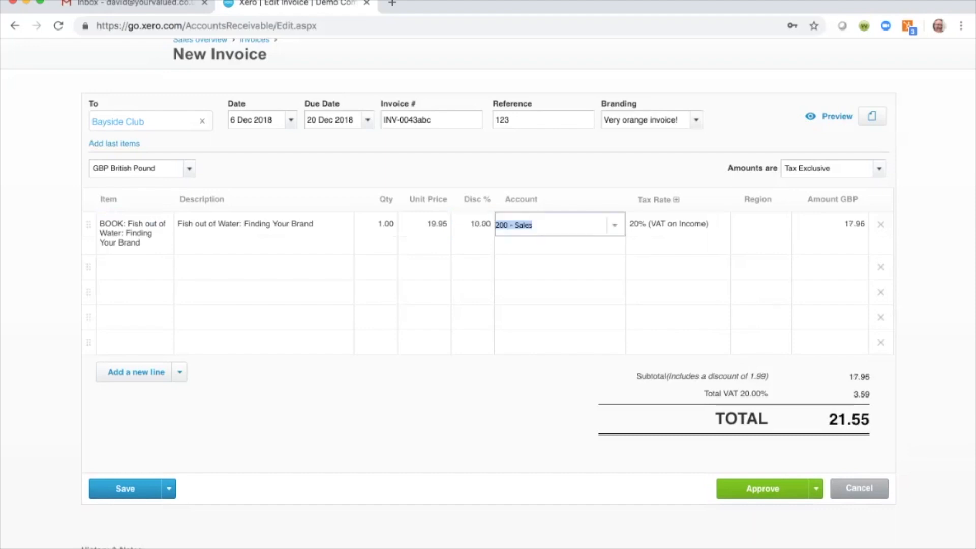
click(614, 225)
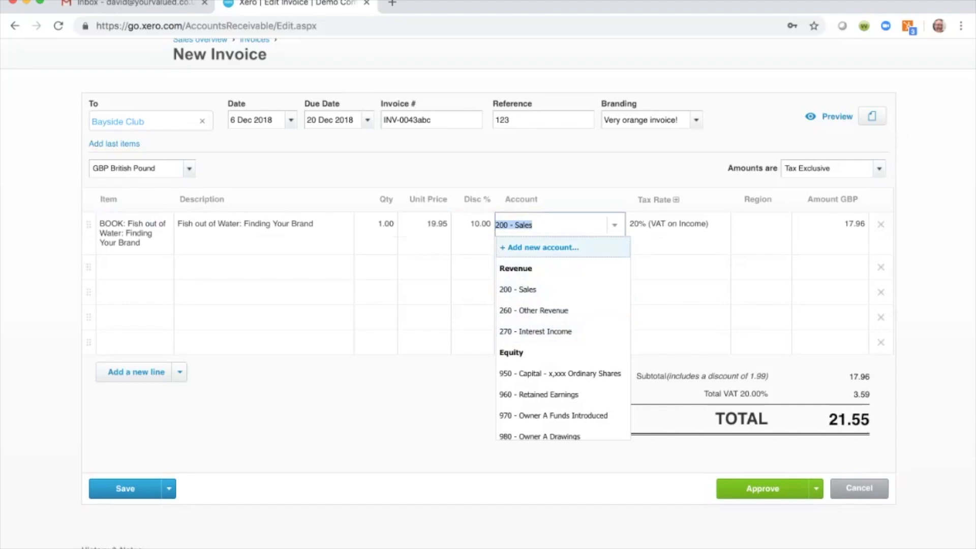
key(Escape)
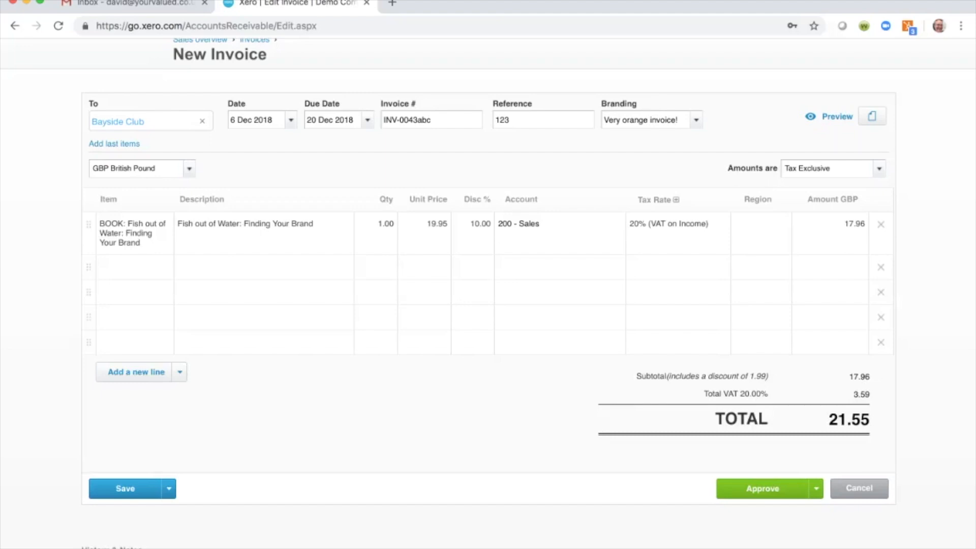
click(393, 224)
text(2)
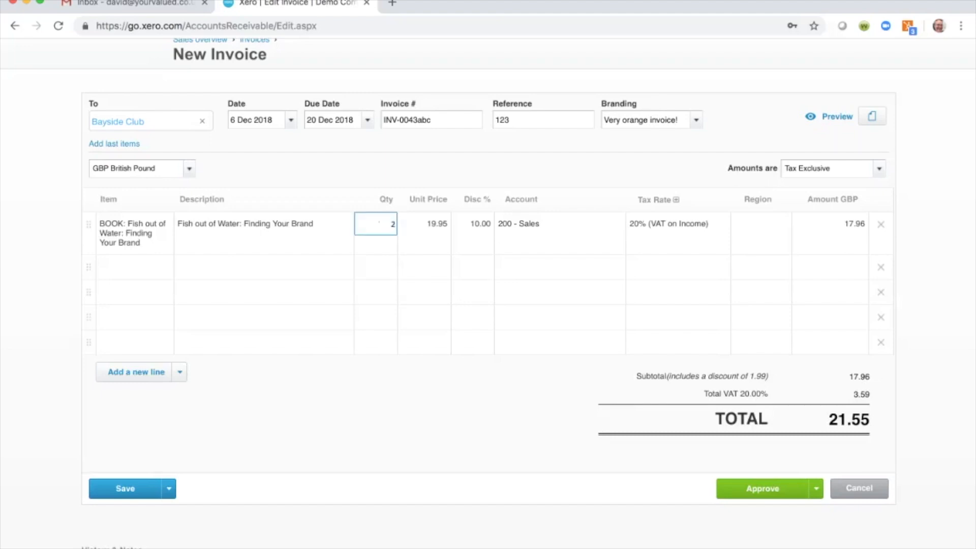
key(Tab)
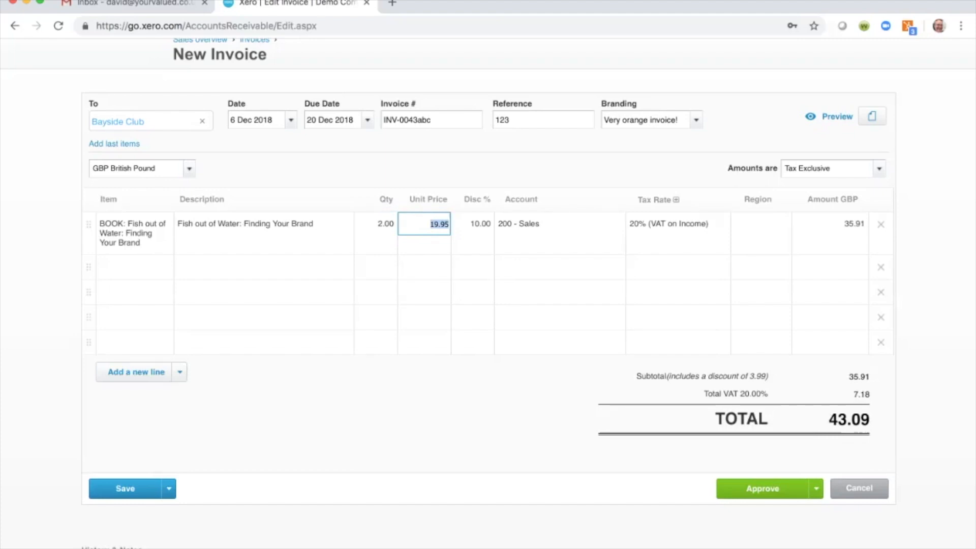
Step: Add a second line described New Shelves with quantity 1 and unit price 25
click(264, 267)
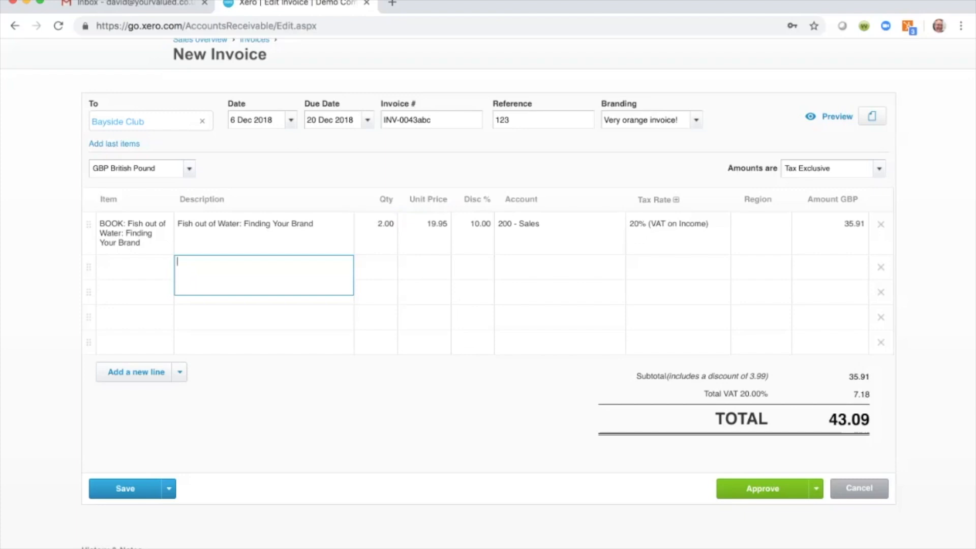
text(New Shelves)
key(Tab)
text(1)
key(Tab)
text(25)
key(Tab)
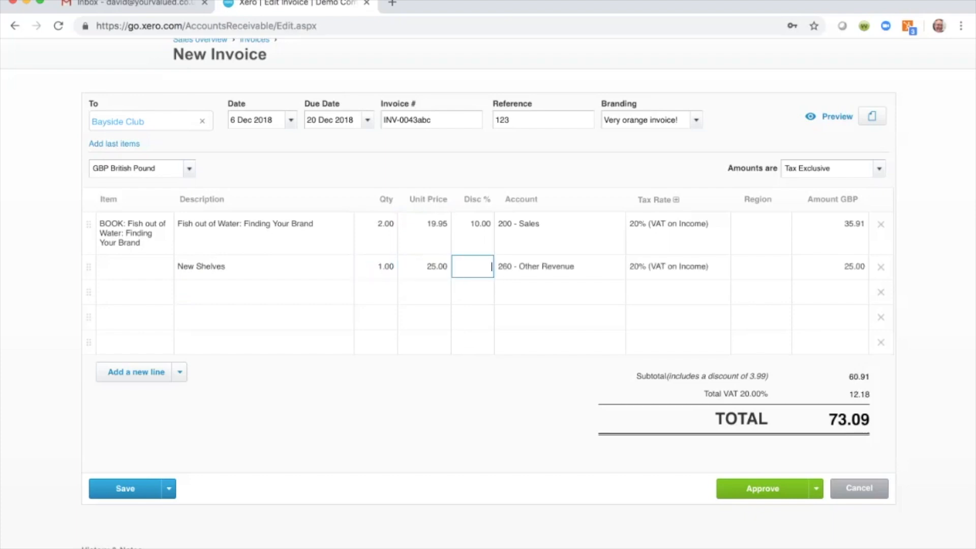
key(Tab)
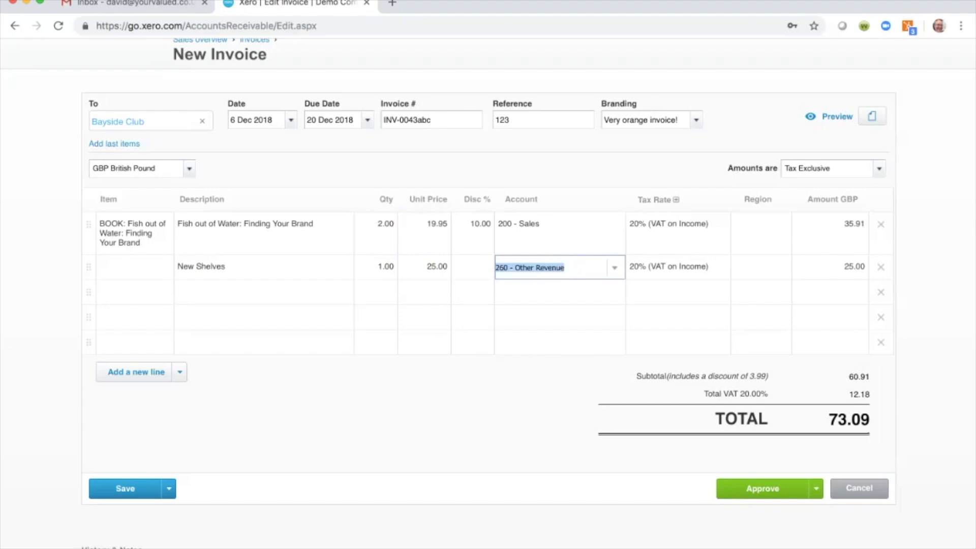
Step: Add a text-only line with the description This is message
click(264, 293)
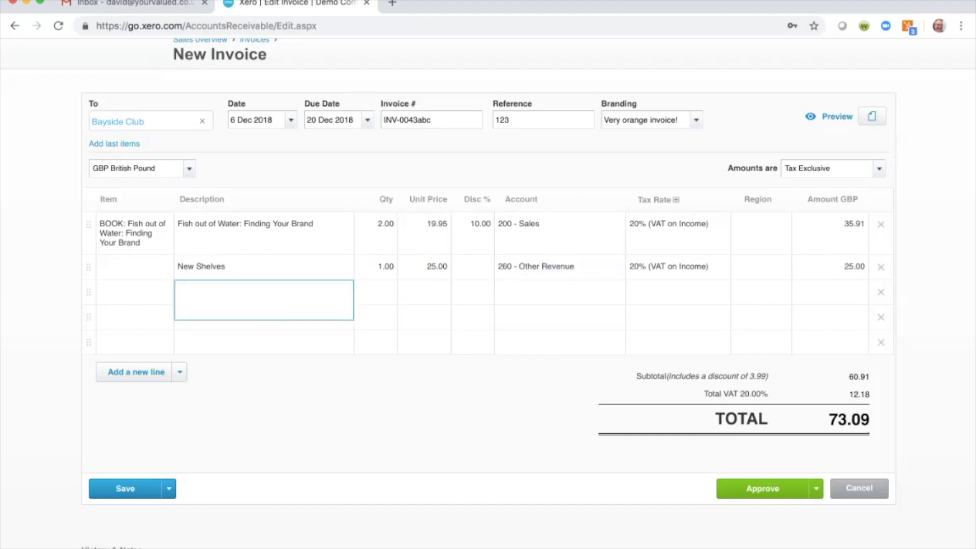
text(This is message)
key(Tab)
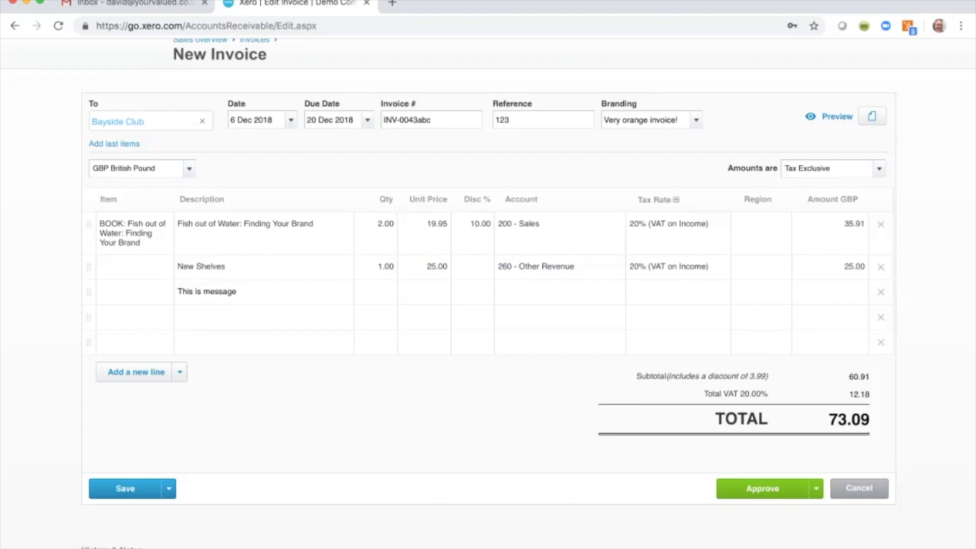
Step: Move the message line to the top of the invoice and delete the two empty lines
drag(88, 317, 88, 243)
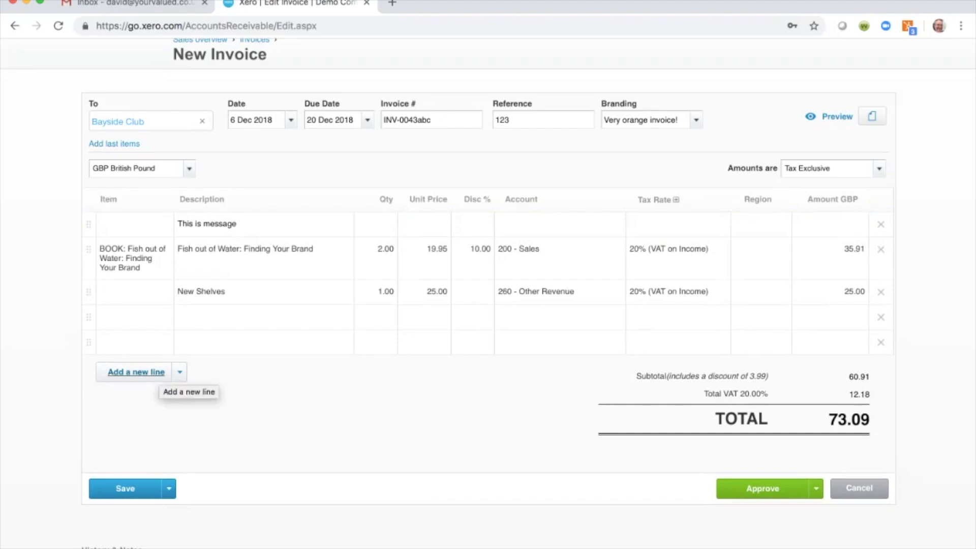
click(179, 372)
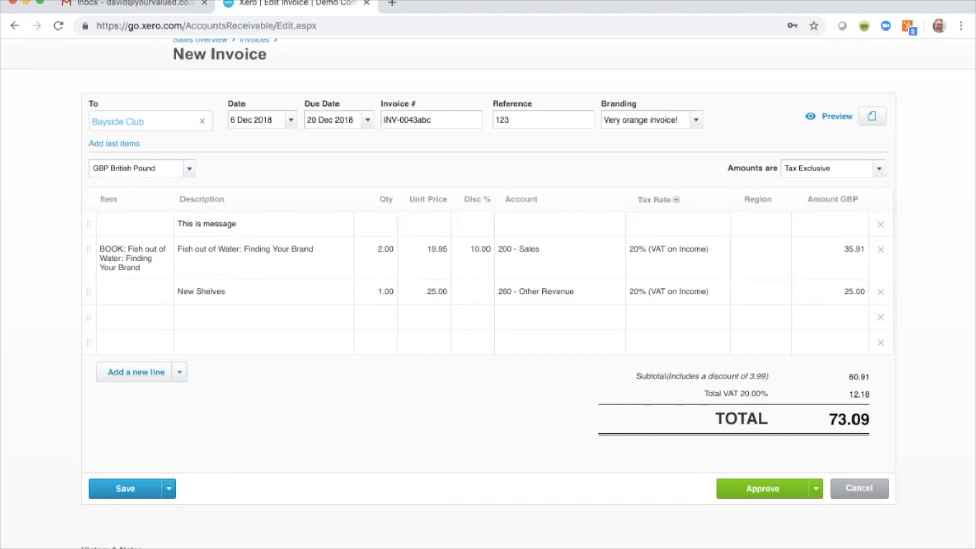
click(881, 343)
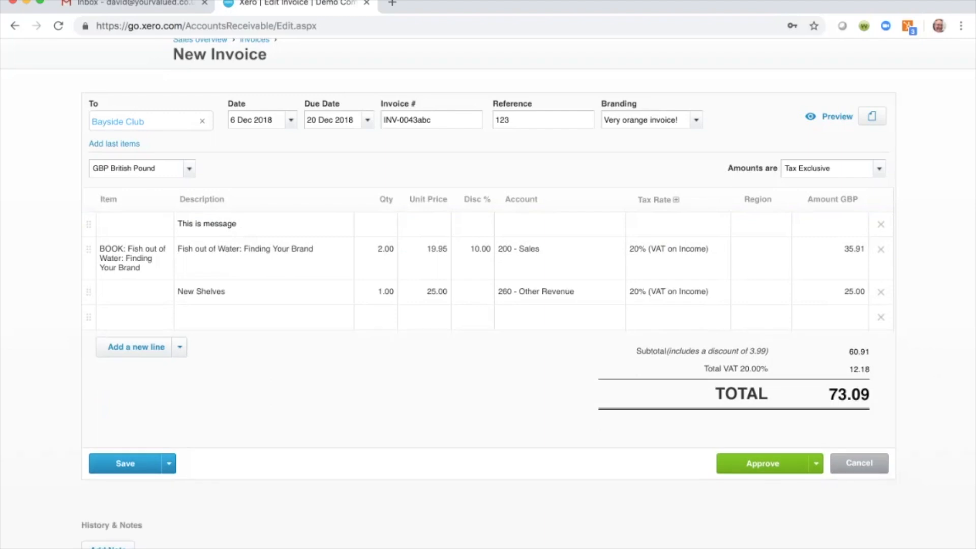
click(881, 317)
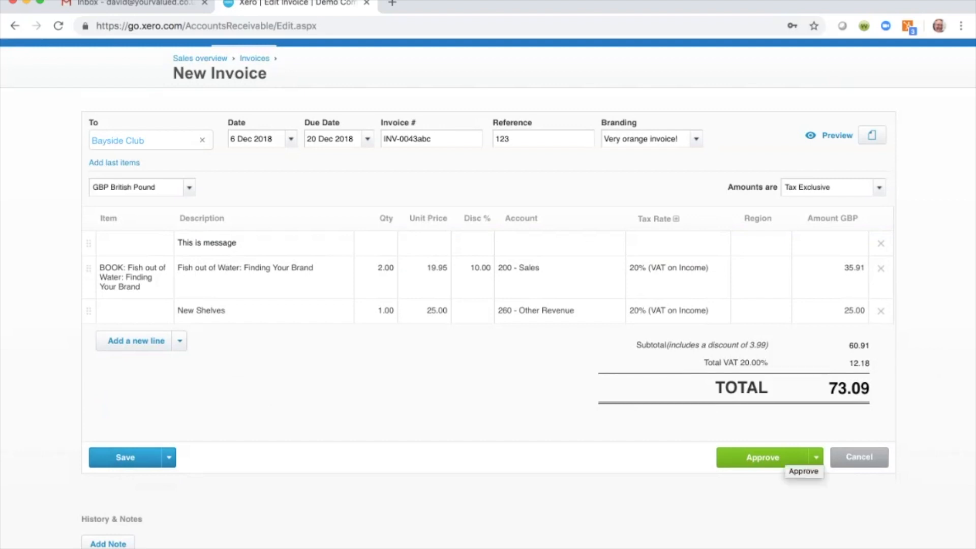
Step: Try to approve the invoice
click(816, 457)
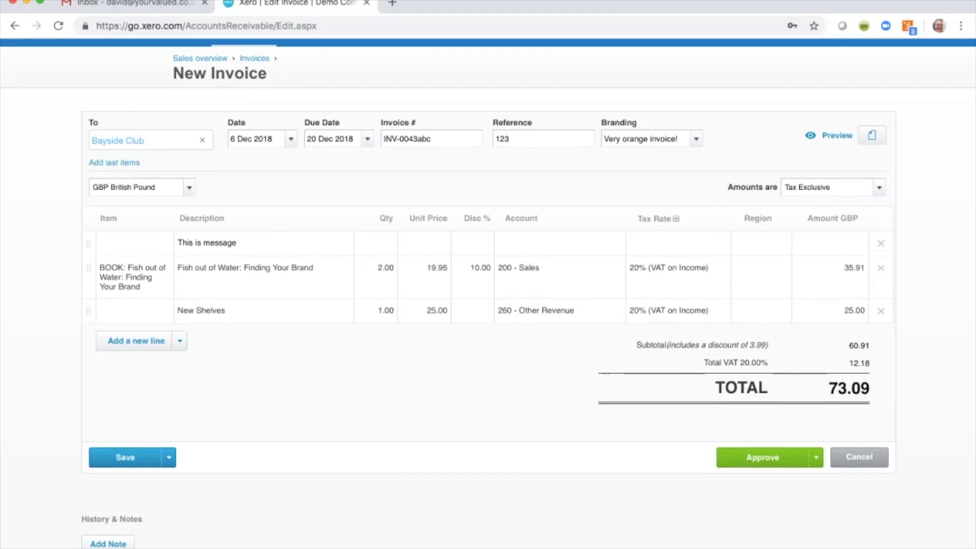
click(763, 457)
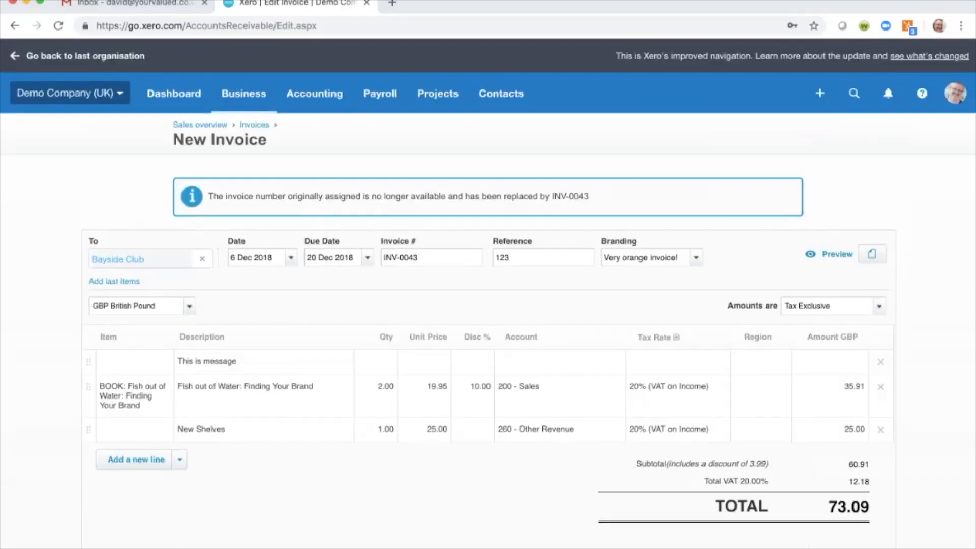
Step: Change the invoice number to INV-0044 and approve the invoice
scroll(488, 290, down, 5)
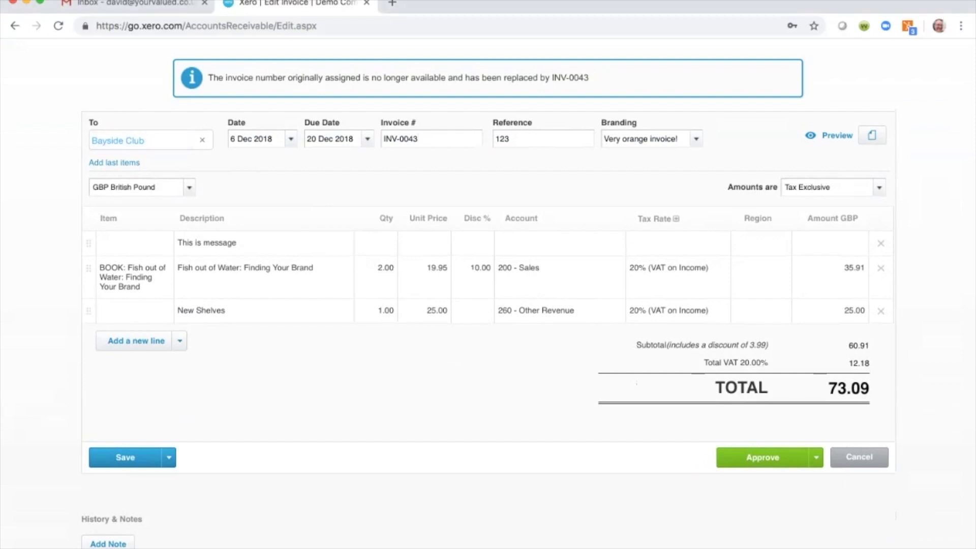
key(BackSpace)
text(4)
key(Tab)
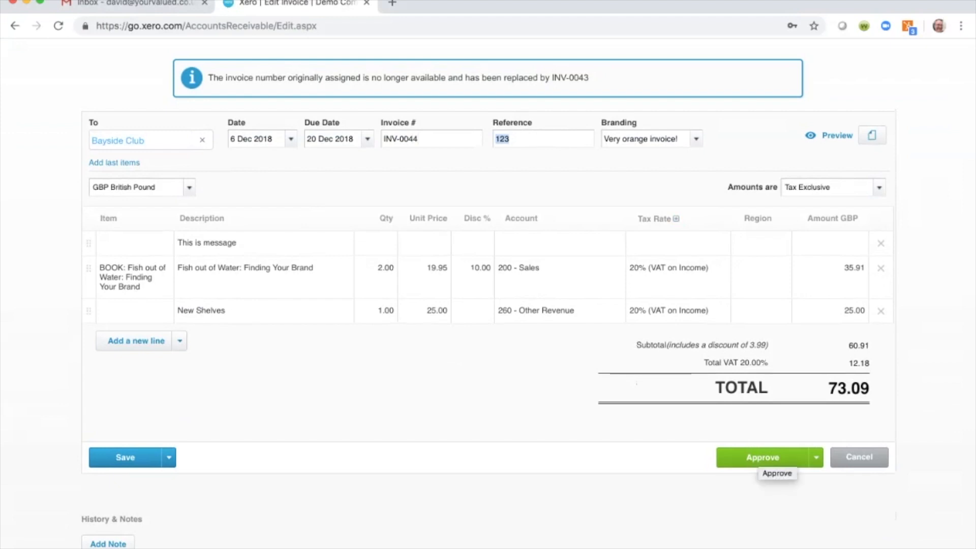
click(763, 457)
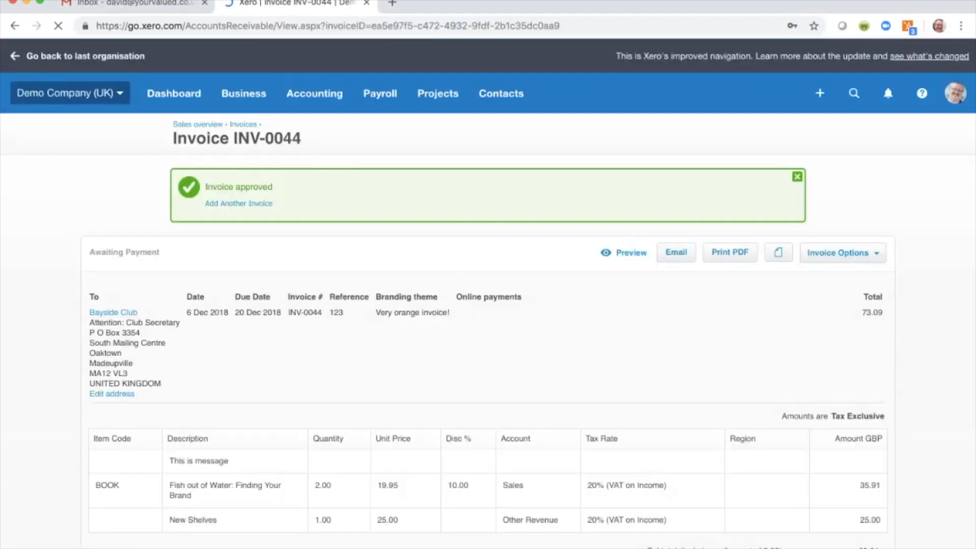
Step: Open the approved invoice's preview and scroll through it
scroll(488, 293, down, 3)
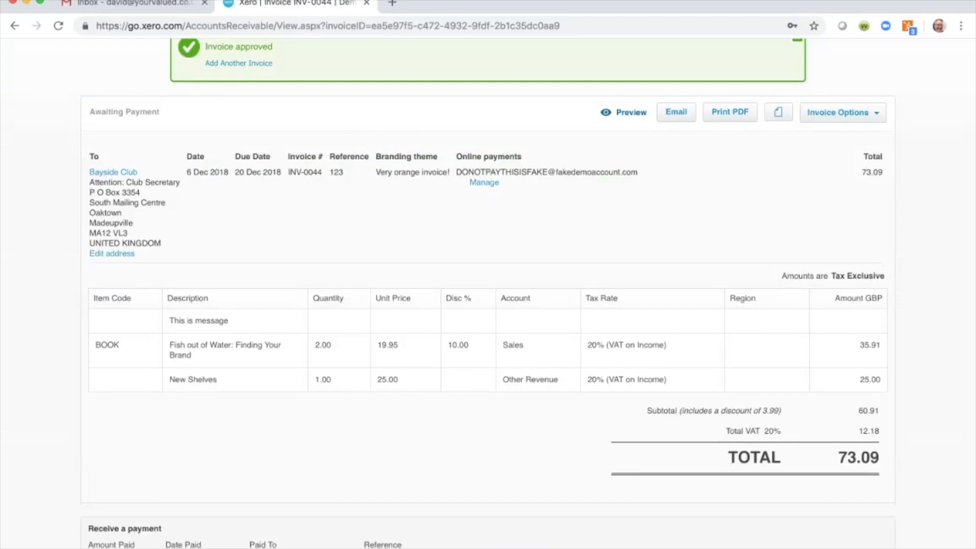
click(624, 112)
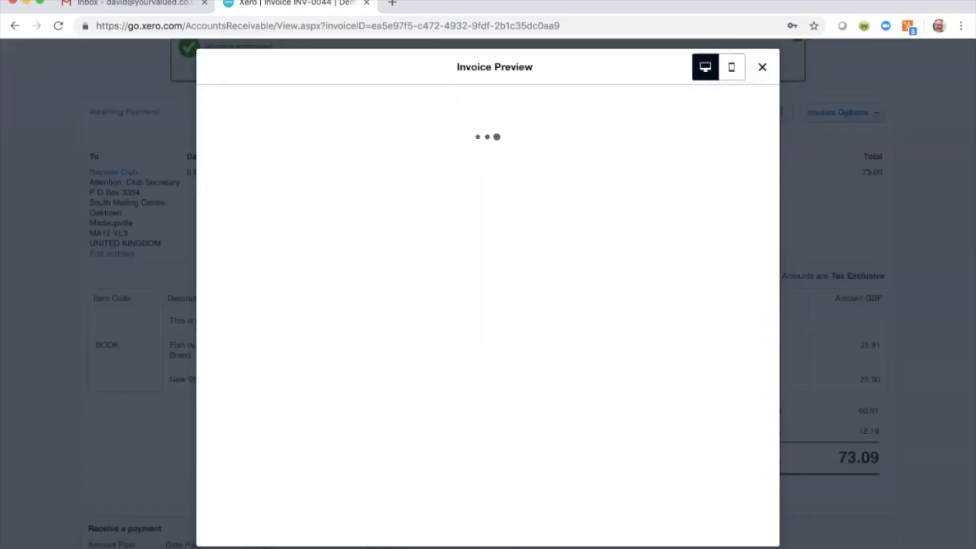
scroll(488, 328, down, 3)
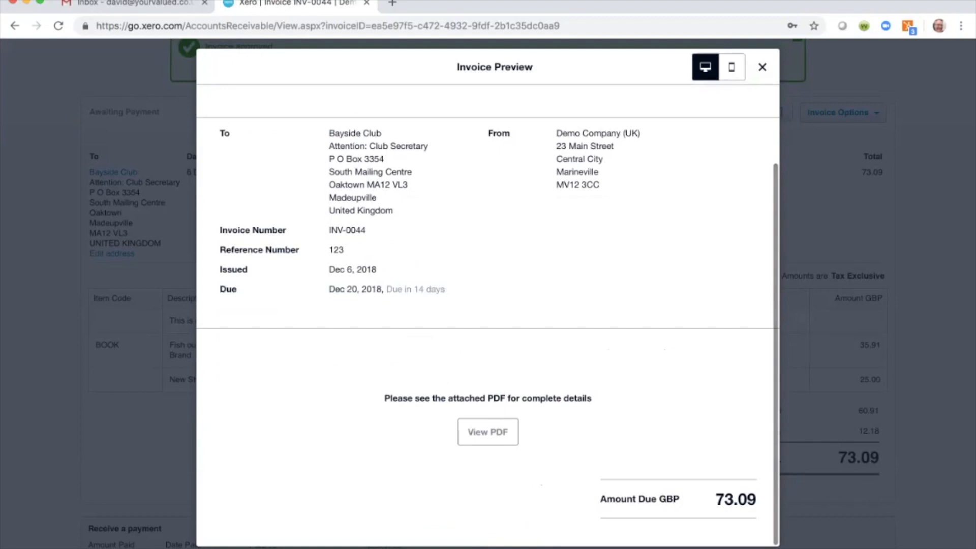
scroll(488, 328, up, 2)
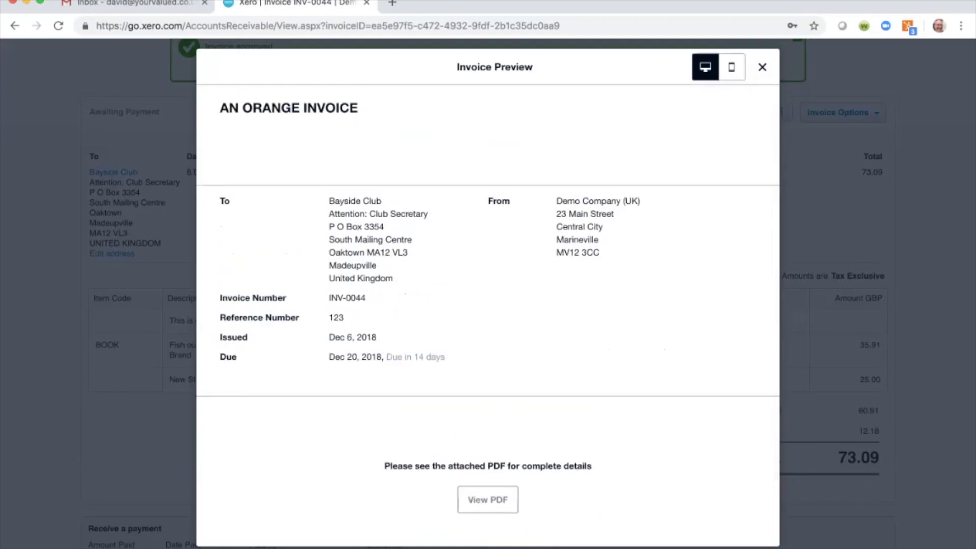
scroll(488, 328, down, 2)
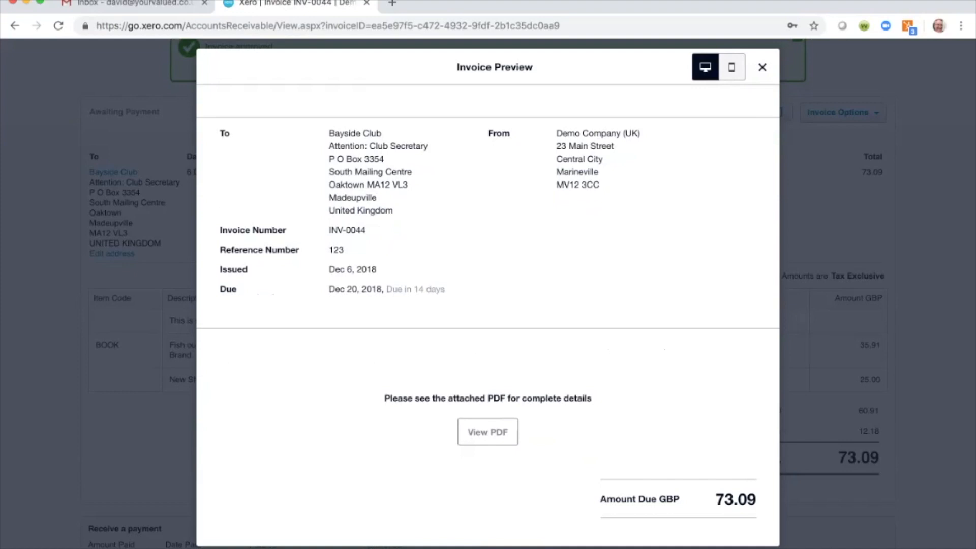
Step: Close the invoice preview and mark the invoice as sent
click(731, 67)
key(Escape)
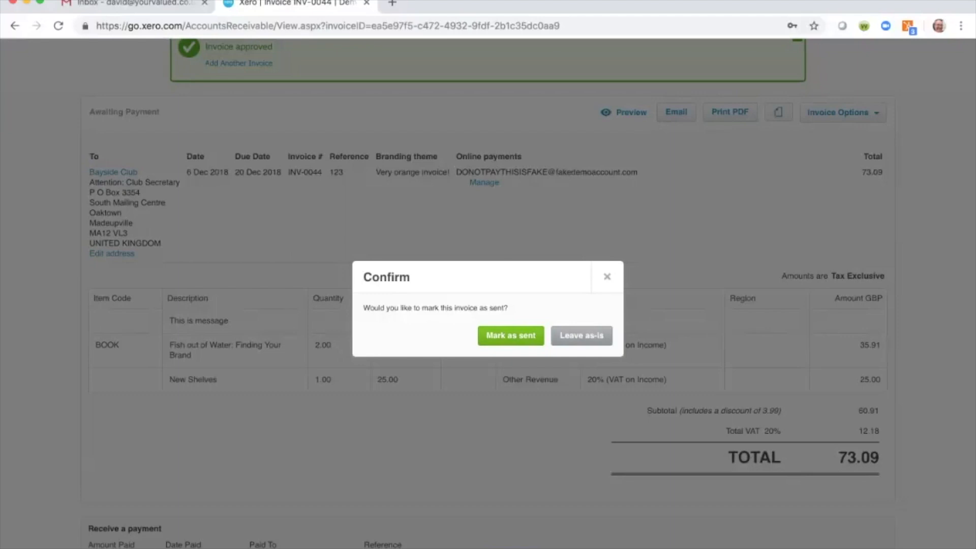
click(511, 336)
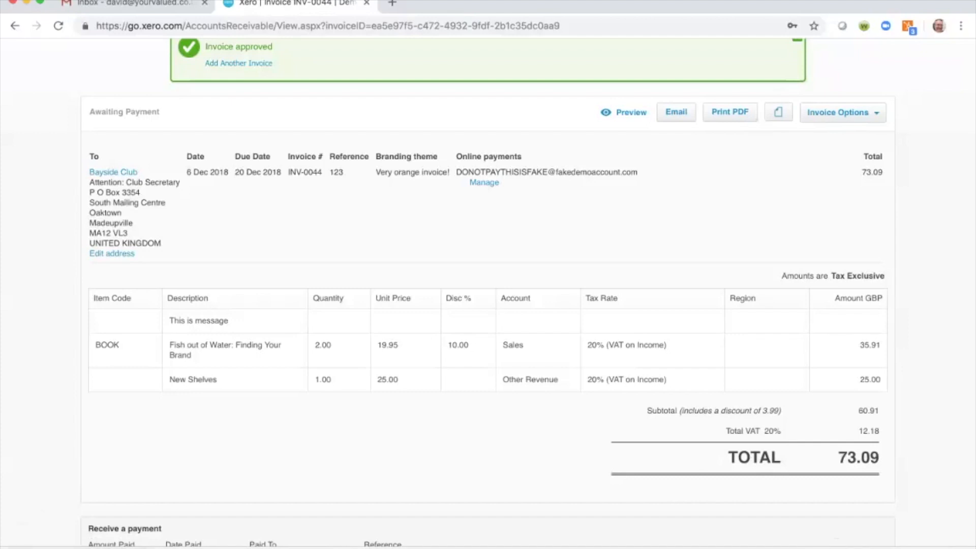
Step: Open the downloaded invoice PDF, look through the printed layout, and close its tab
click(76, 547)
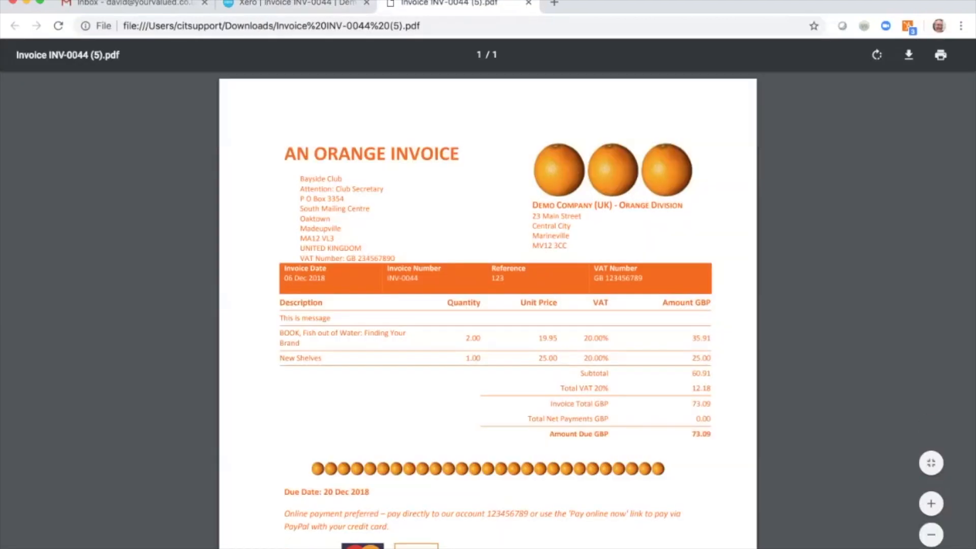
scroll(488, 305, down, 1)
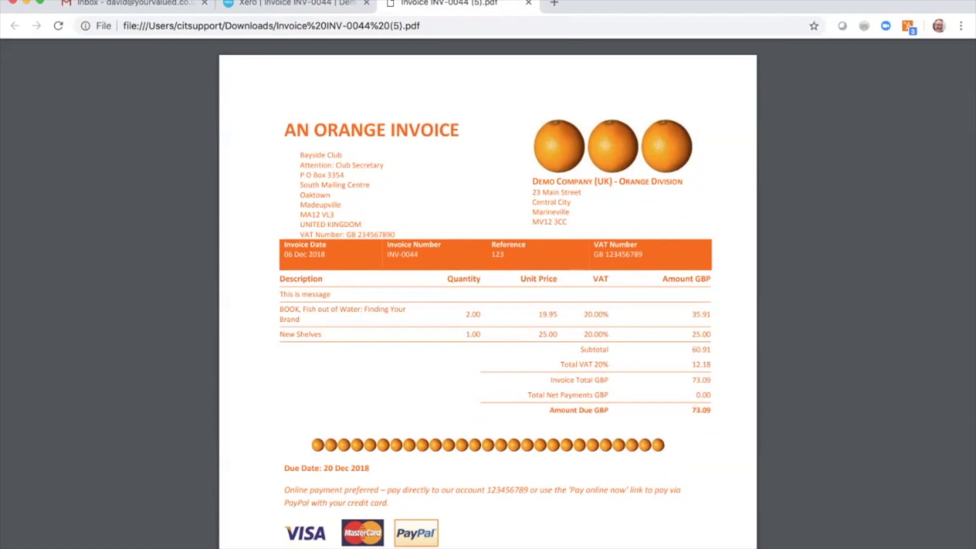
scroll(488, 305, down, 2)
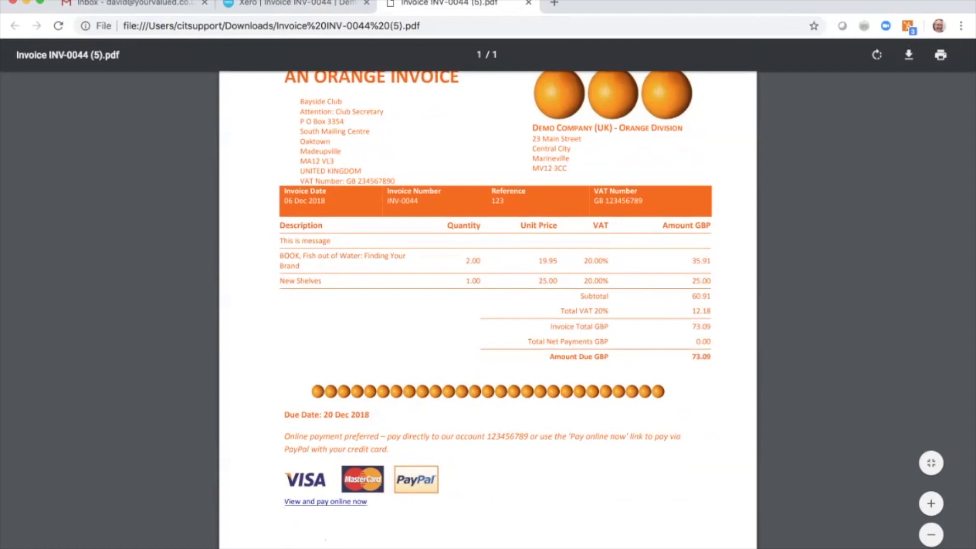
drag(300, 101, 411, 192)
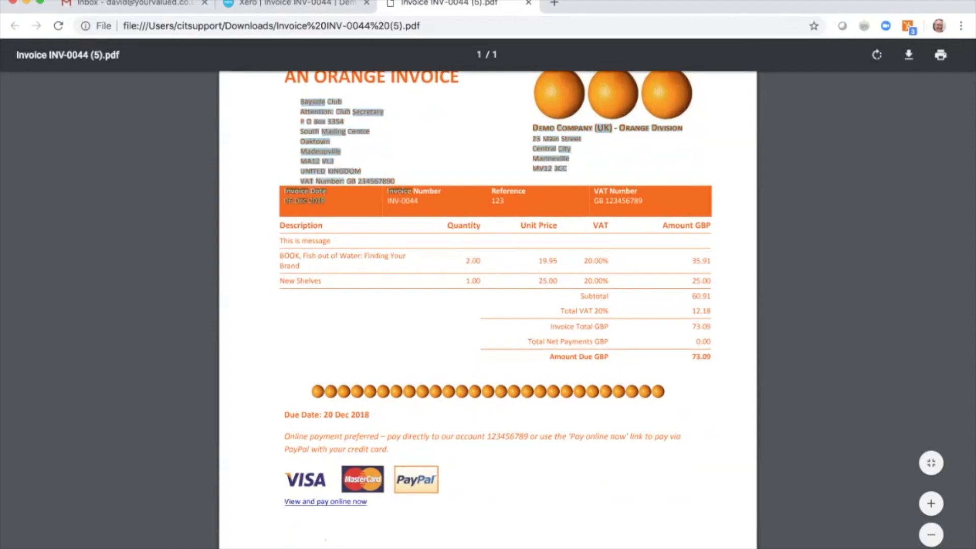
click(412, 191)
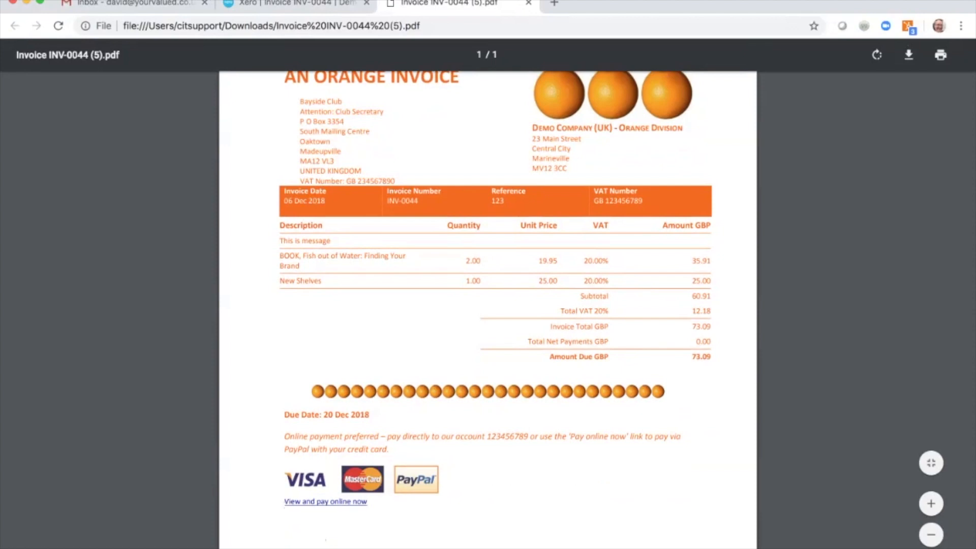
scroll(488, 305, down, 5)
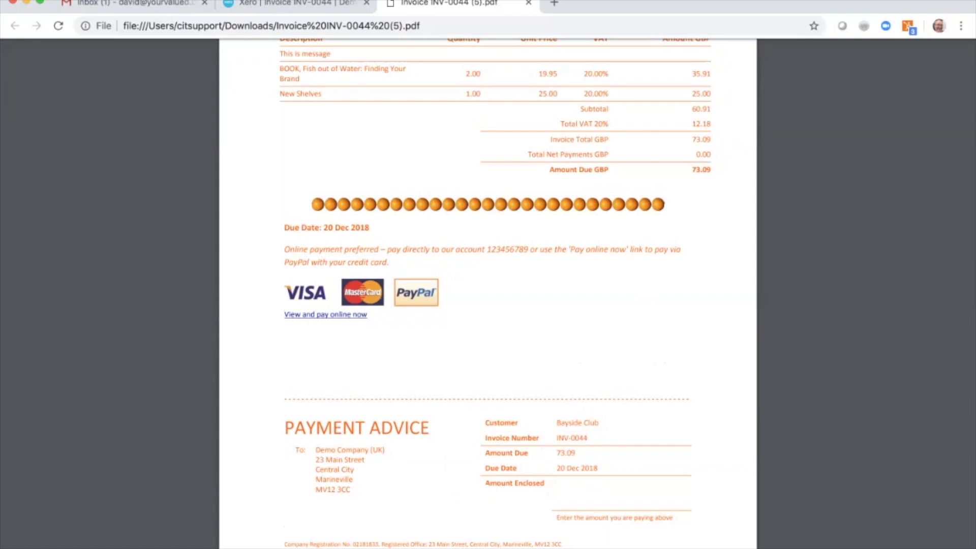
scroll(488, 294, up, 5)
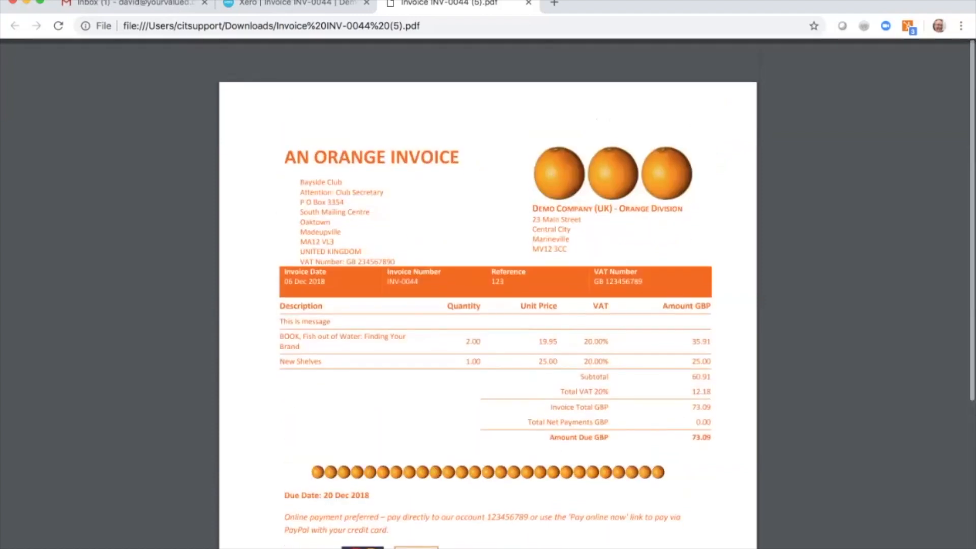
click(529, 3)
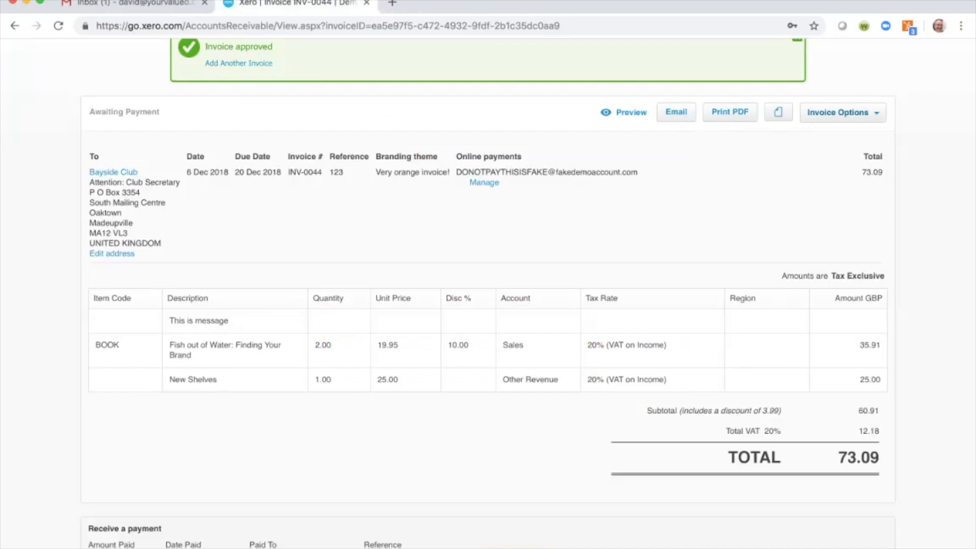
click(843, 113)
scroll(843, 153, up, 2)
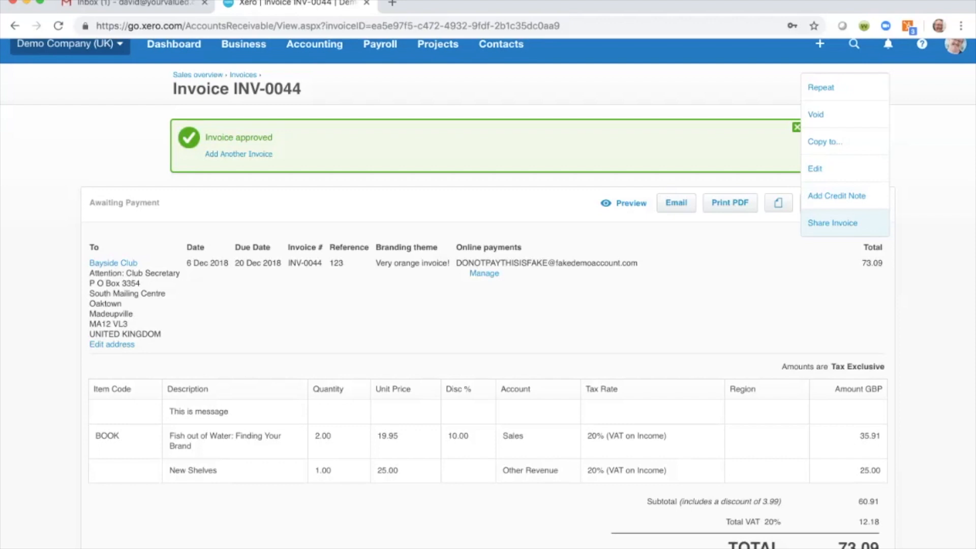
key(Escape)
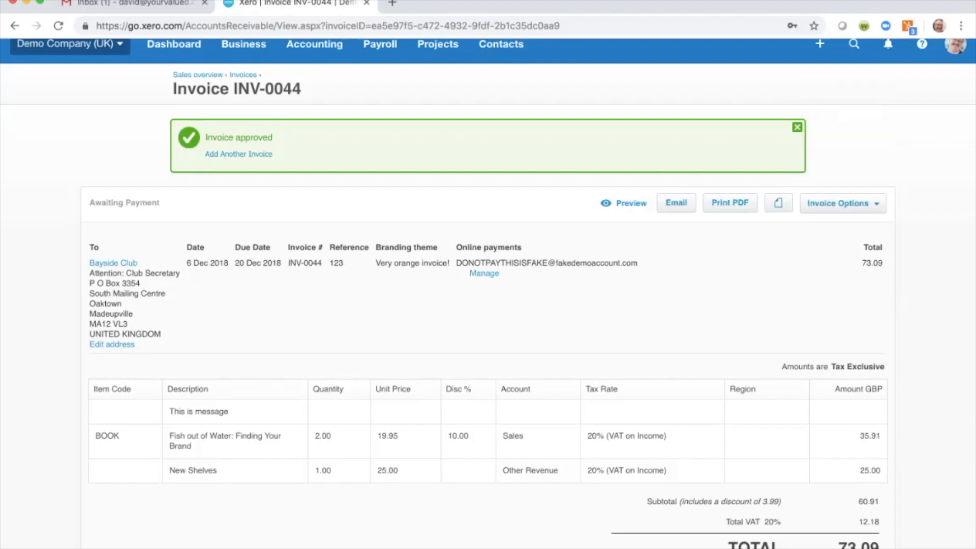
Step: Open the email dialog for the invoice and change the message greeting to "Hi Bob,"
click(676, 203)
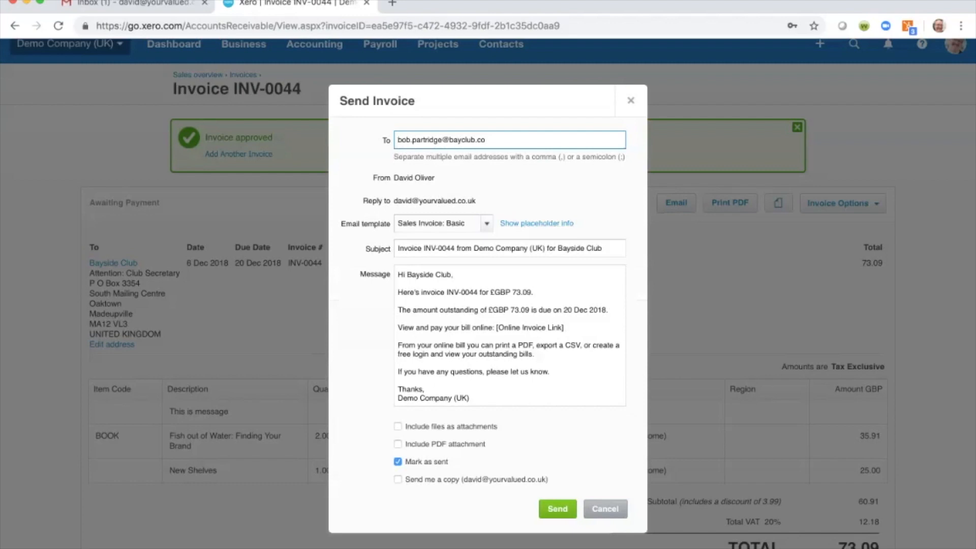
drag(398, 274, 473, 399)
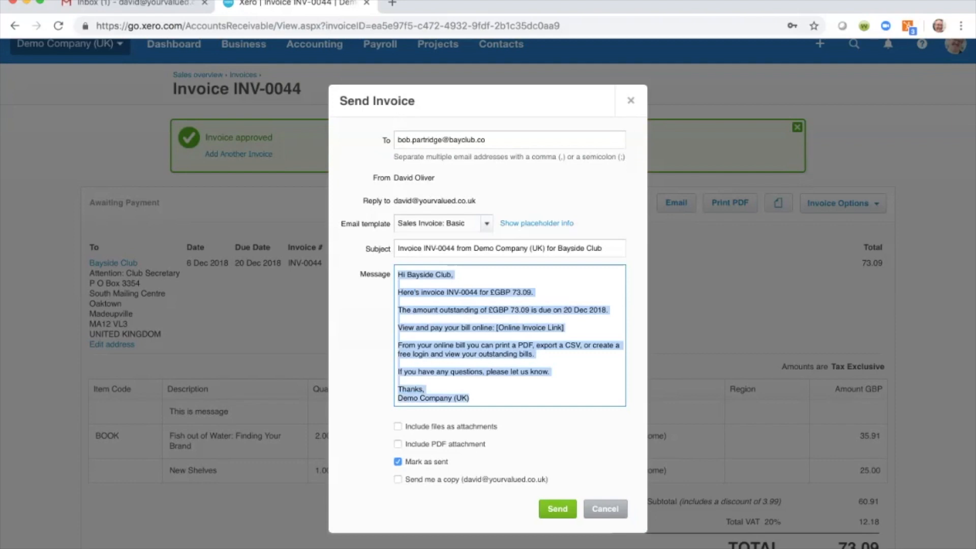
click(453, 275)
key(BackSpace)
key(BackSpace)
key(BackSpace)
key(BackSpace)
key(BackSpace)
key(BackSpace)
key(BackSpace)
key(BackSpace)
key(BackSpace)
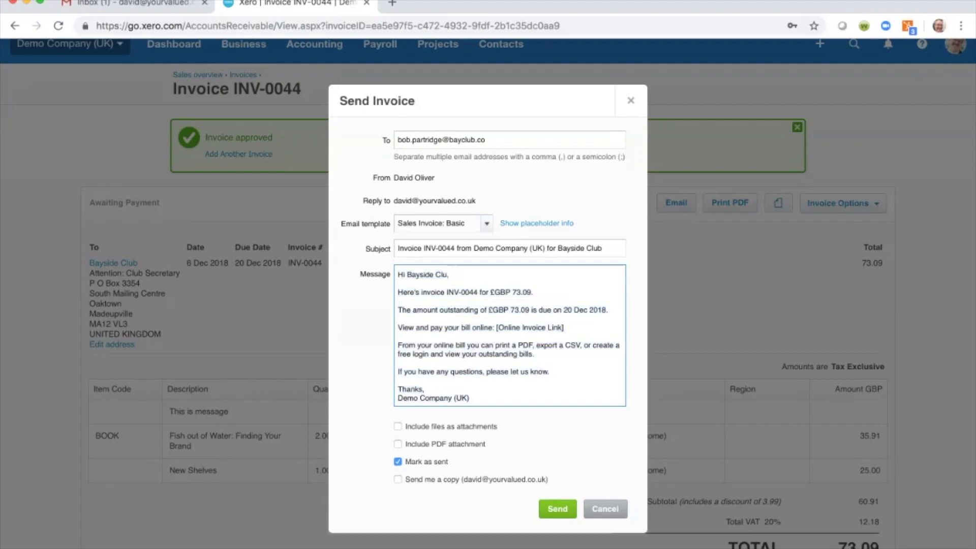
key(BackSpace)
key(BackSpace)
key(BackSpace)
text(ob)
scroll(488, 293, down, 2)
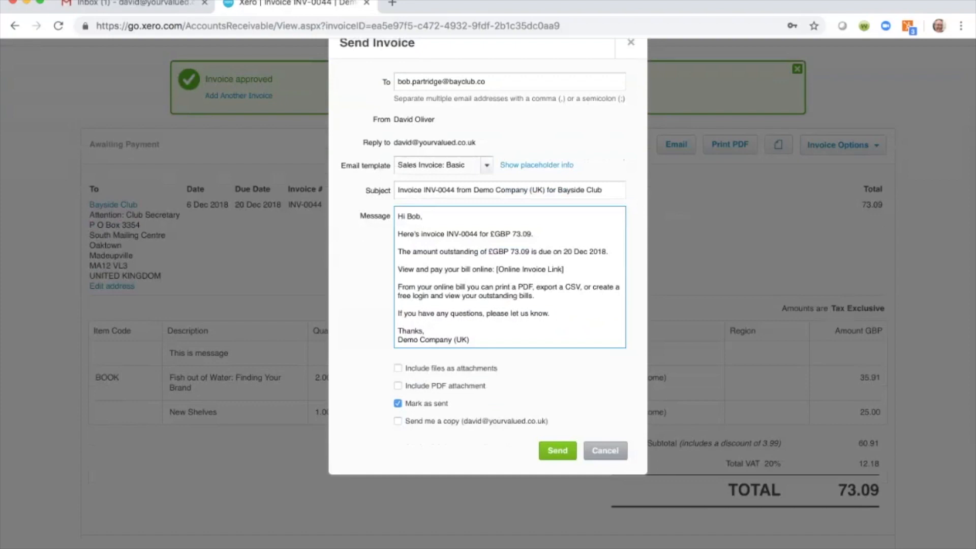
drag(563, 269, 497, 270)
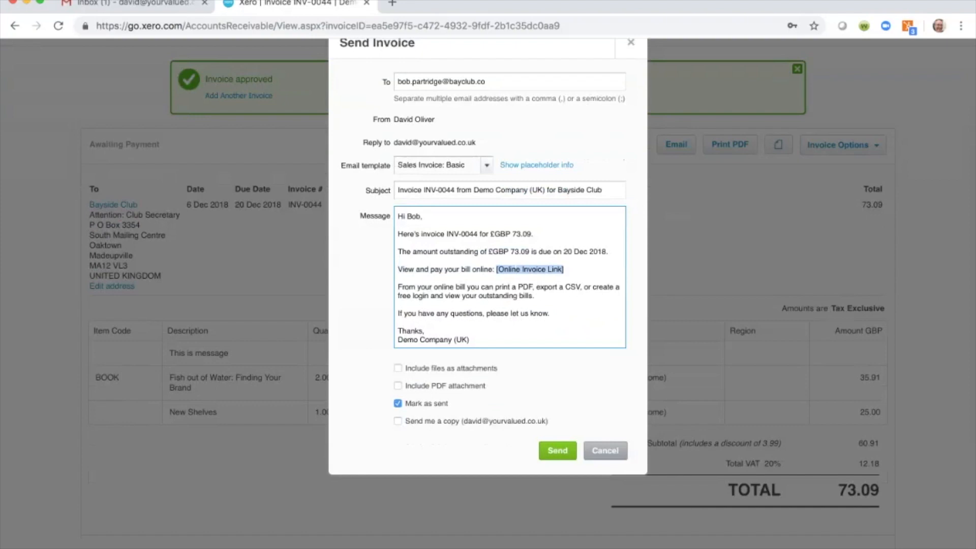
click(585, 387)
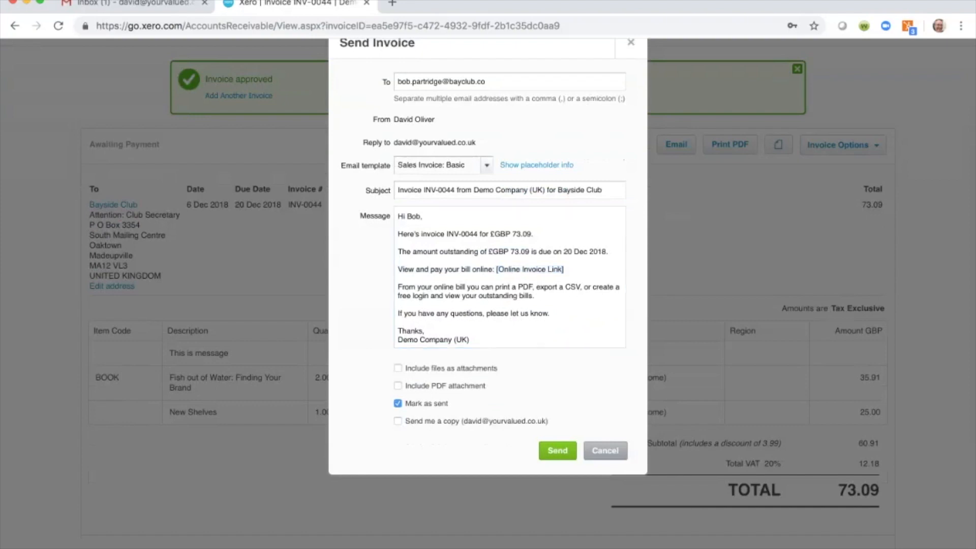
click(398, 385)
click(398, 368)
click(398, 421)
click(398, 421)
click(398, 368)
click(398, 386)
Step: Replace the recipient with the user's own e-mail address and send the invoice email
triple_click(441, 81)
key(BackSpace)
text(d)
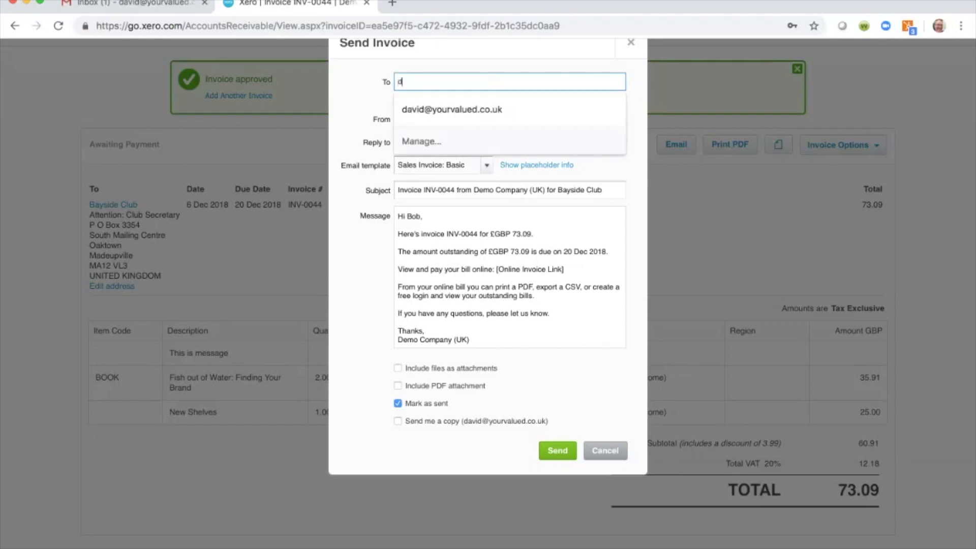
key(Down)
key(Return)
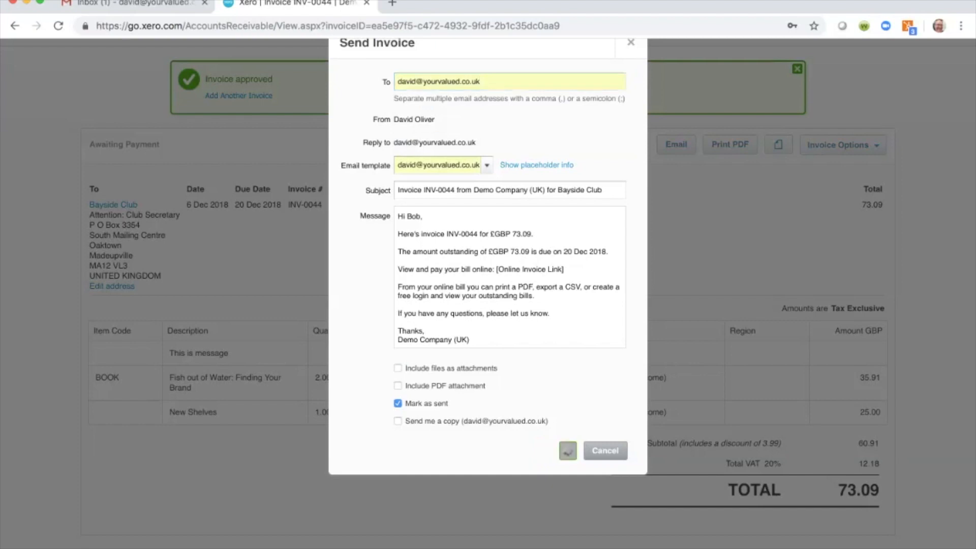
click(565, 451)
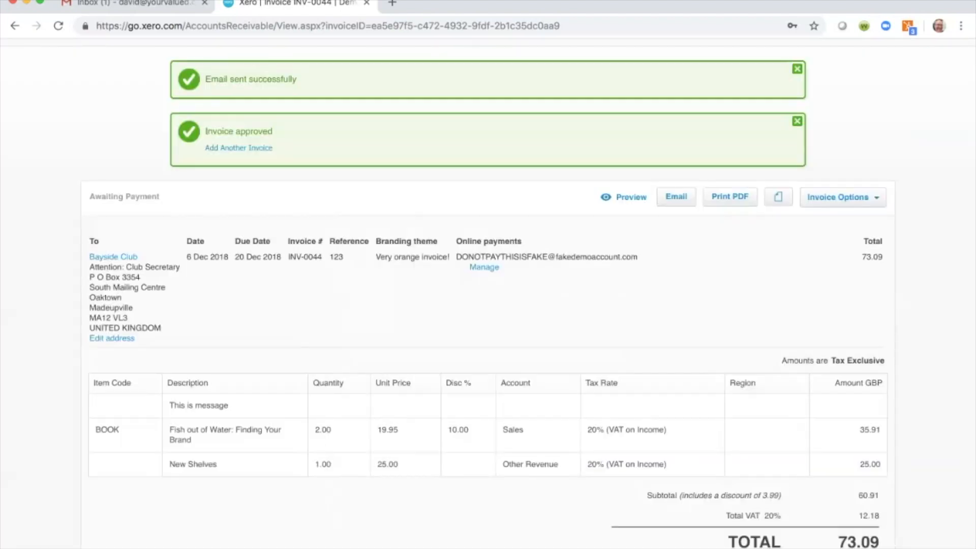
Step: Add an expected payment date of 12 Dec 2018 to the invoice and save it
scroll(488, 295, down, 5)
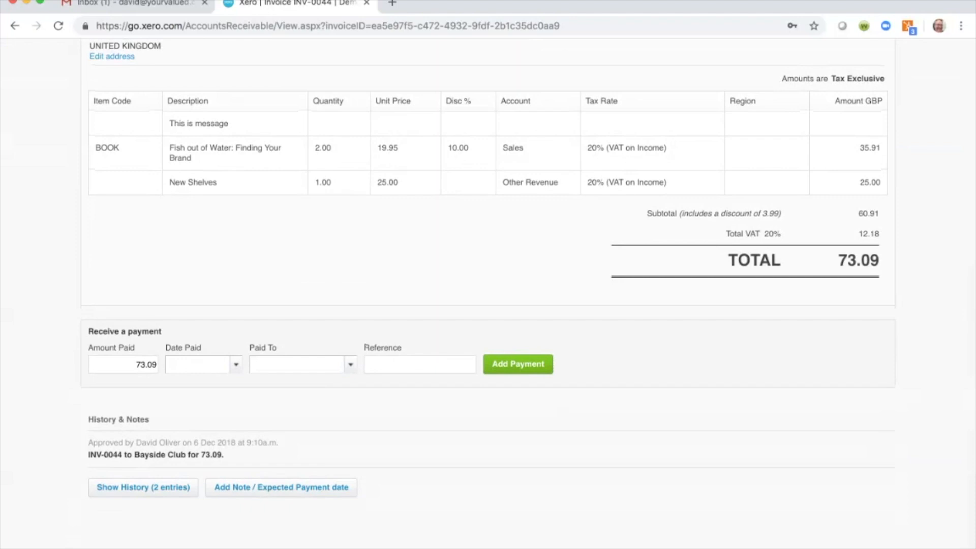
click(281, 488)
scroll(487, 294, down, 2)
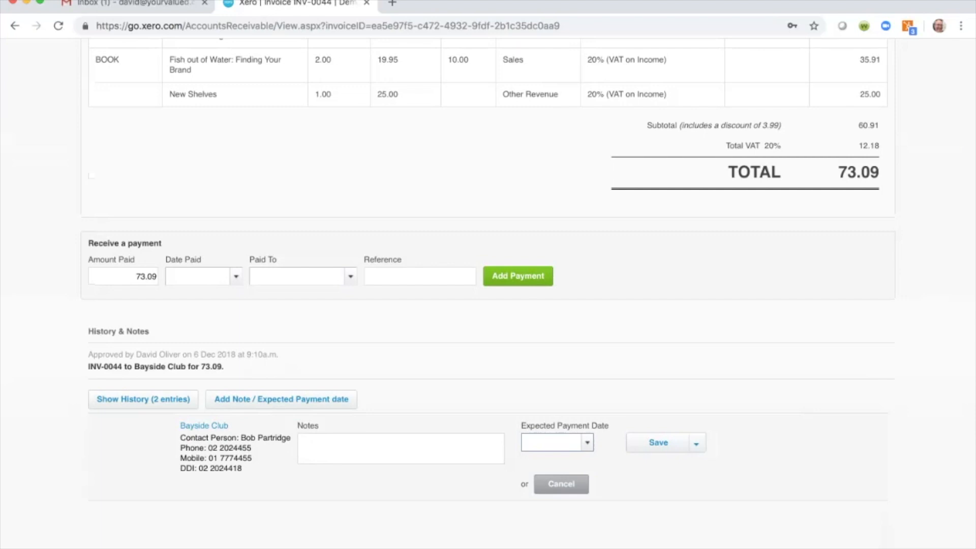
click(587, 442)
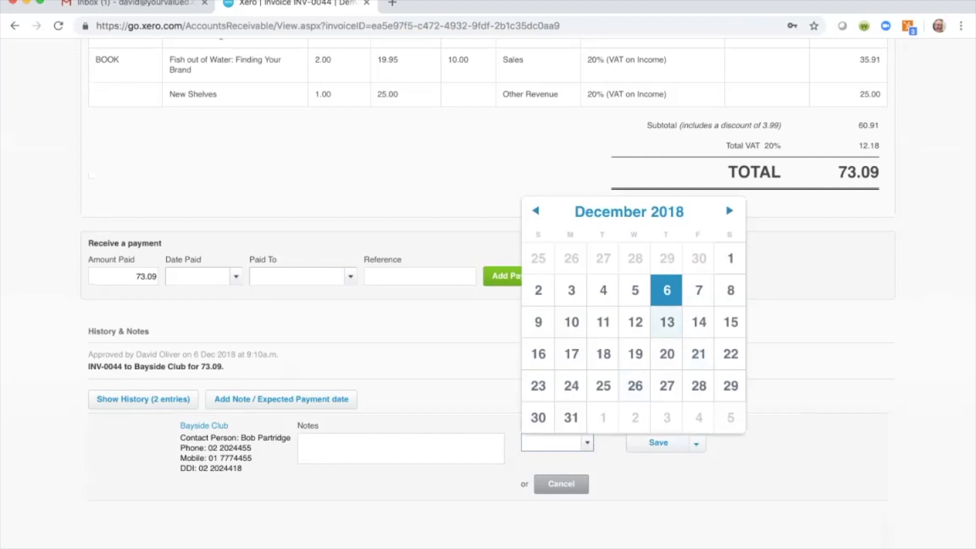
click(635, 323)
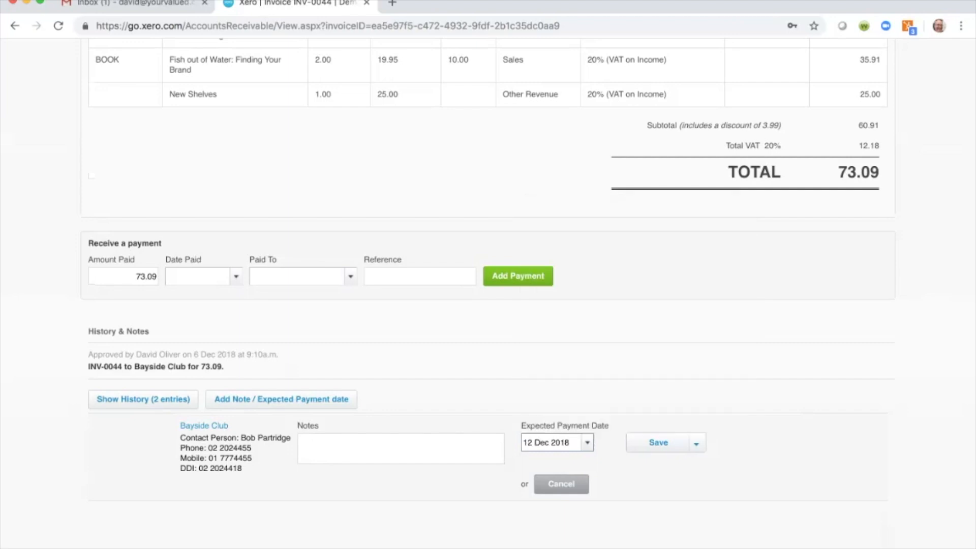
click(659, 442)
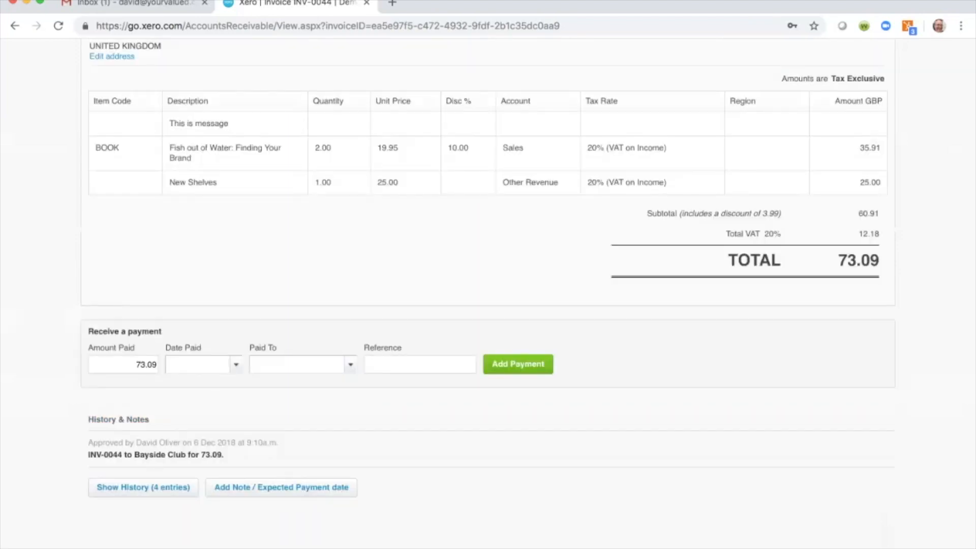
Step: Switch to the mail inbox and open the received INV-0044 invoice email
scroll(487, 295, up, 5)
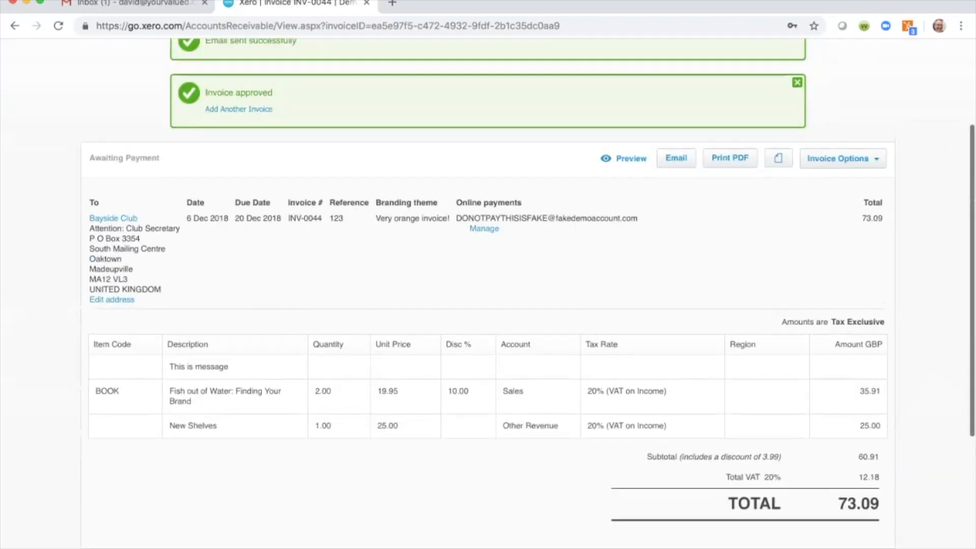
click(134, 3)
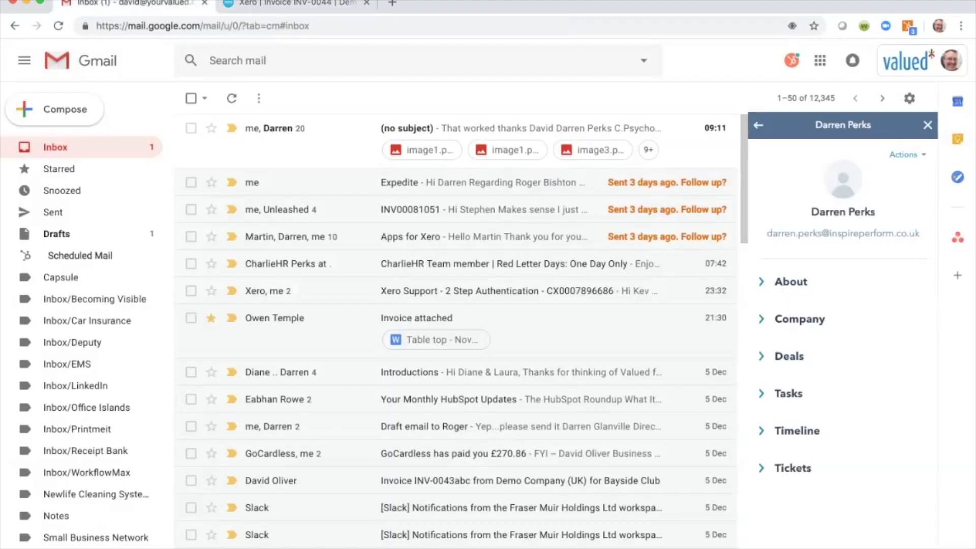
click(231, 98)
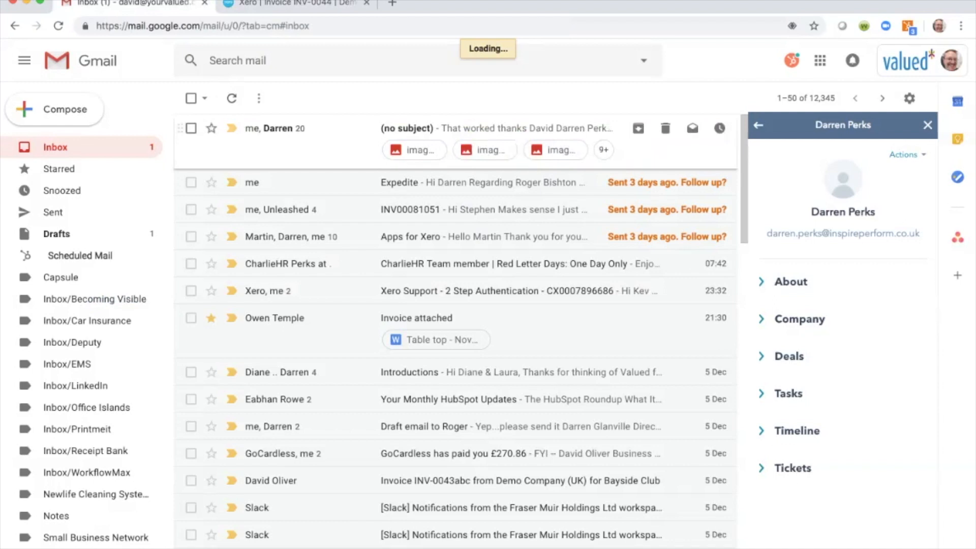
click(457, 129)
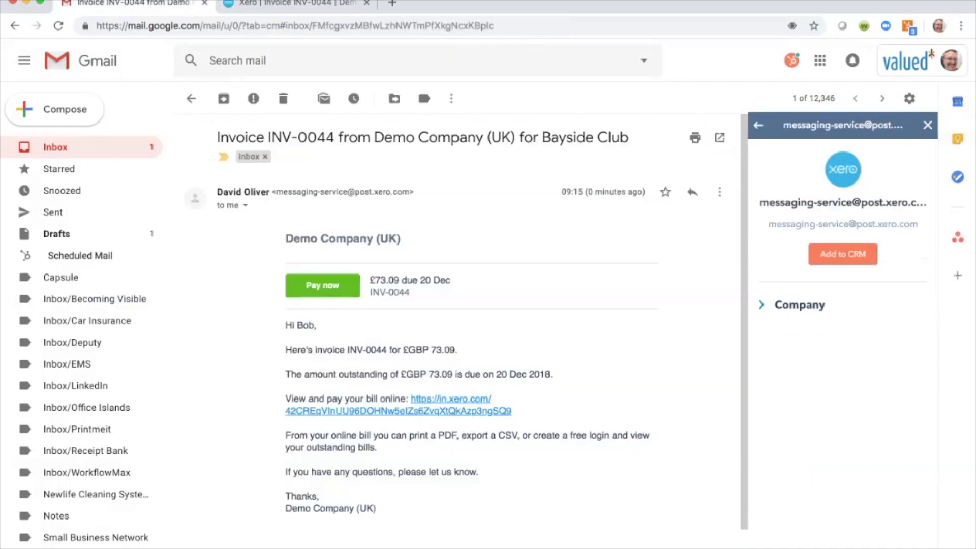
Step: Open the online invoice from the email's Pay now link, review it, and close the extra tabs
scroll(462, 330, down, 1)
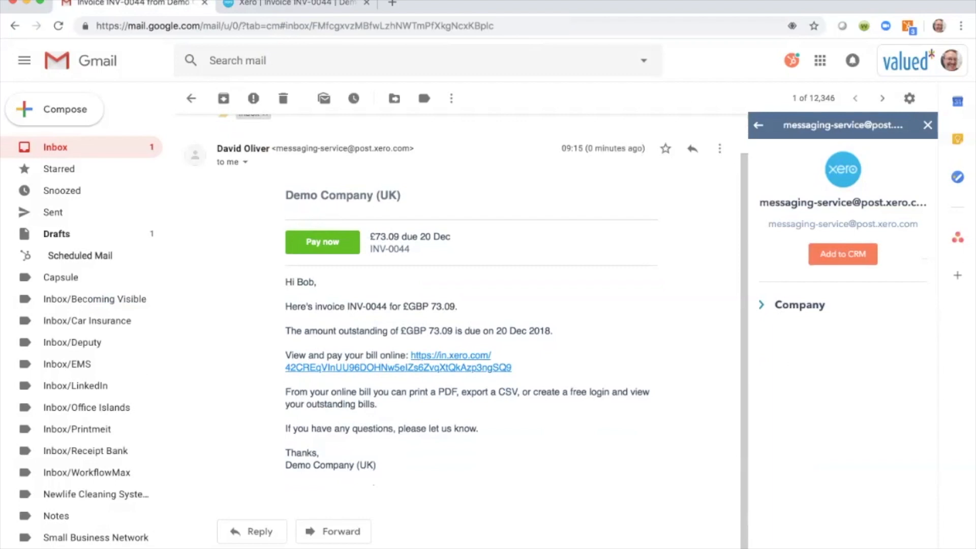
click(322, 241)
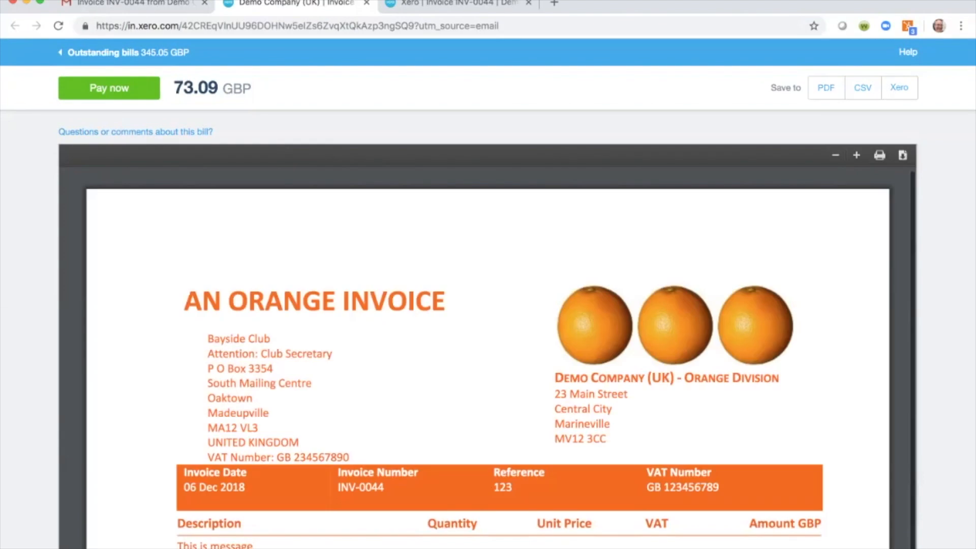
scroll(488, 305, down, 3)
scroll(487, 305, up, 3)
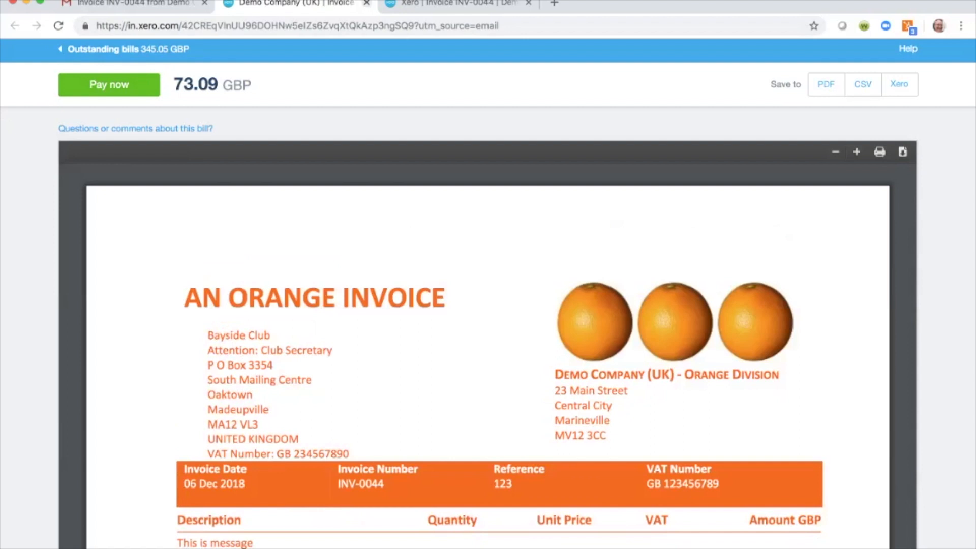
click(366, 3)
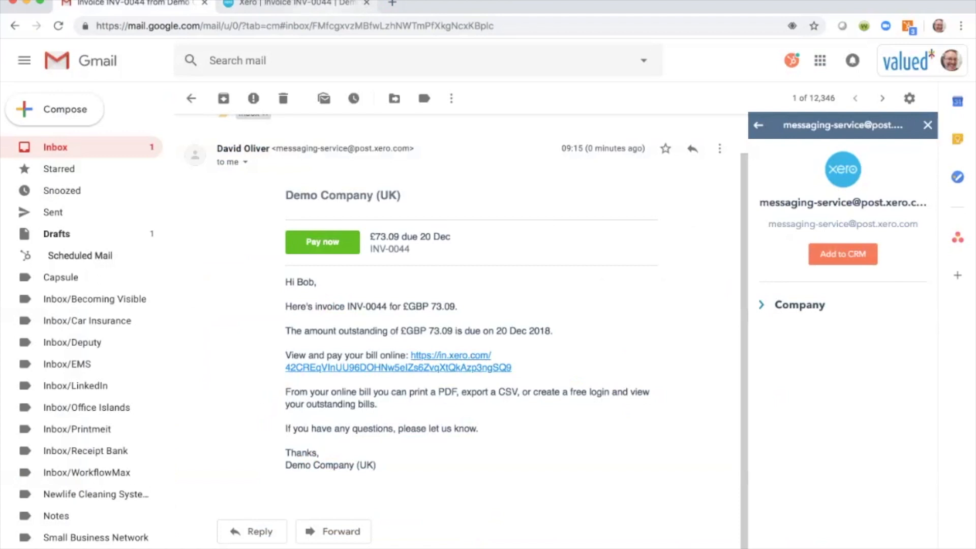
click(315, 3)
click(204, 3)
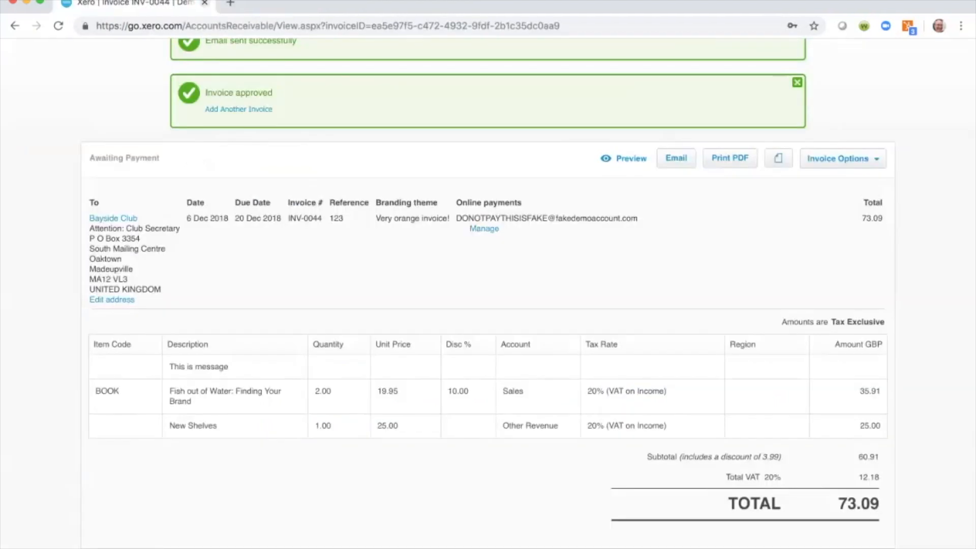
Step: Review the invoice's history and notes entries
click(58, 26)
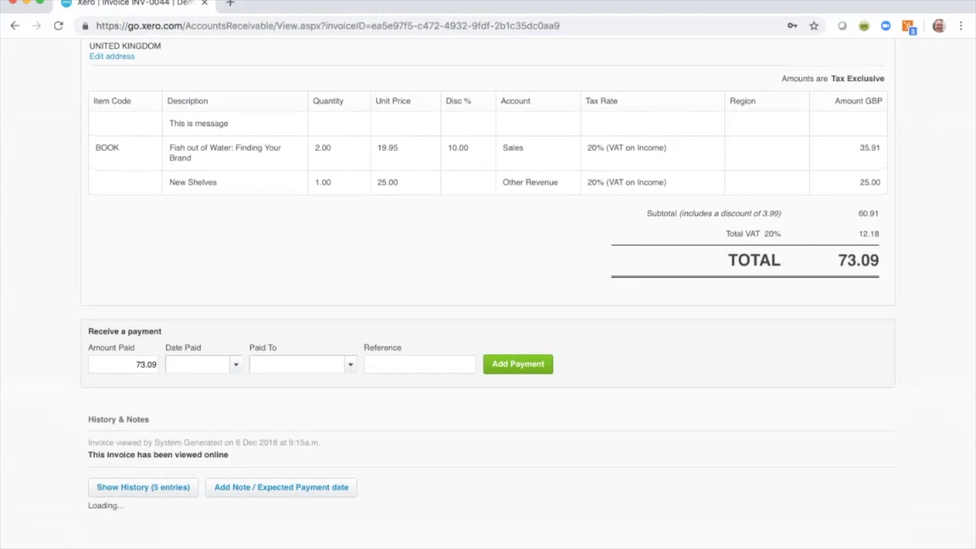
scroll(488, 305, down, 3)
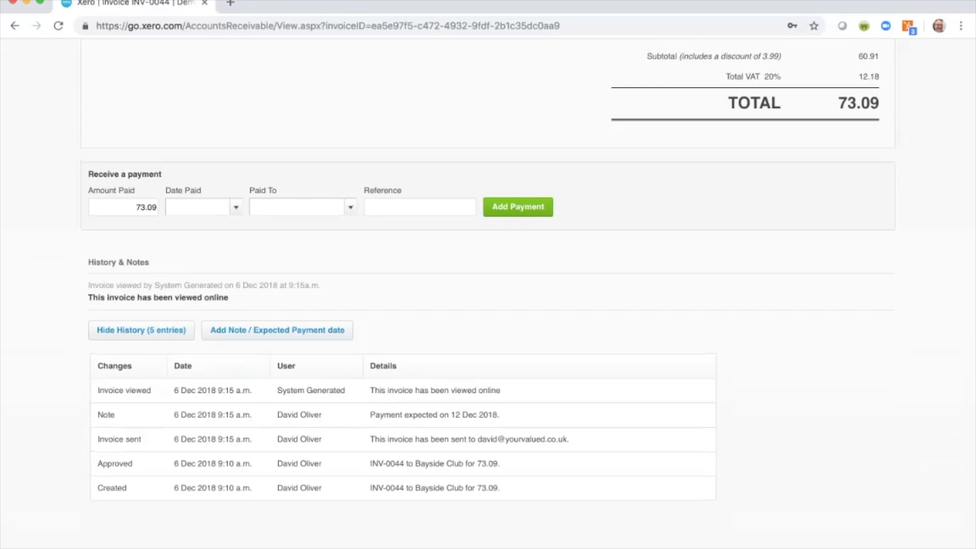
scroll(488, 289, up, 3)
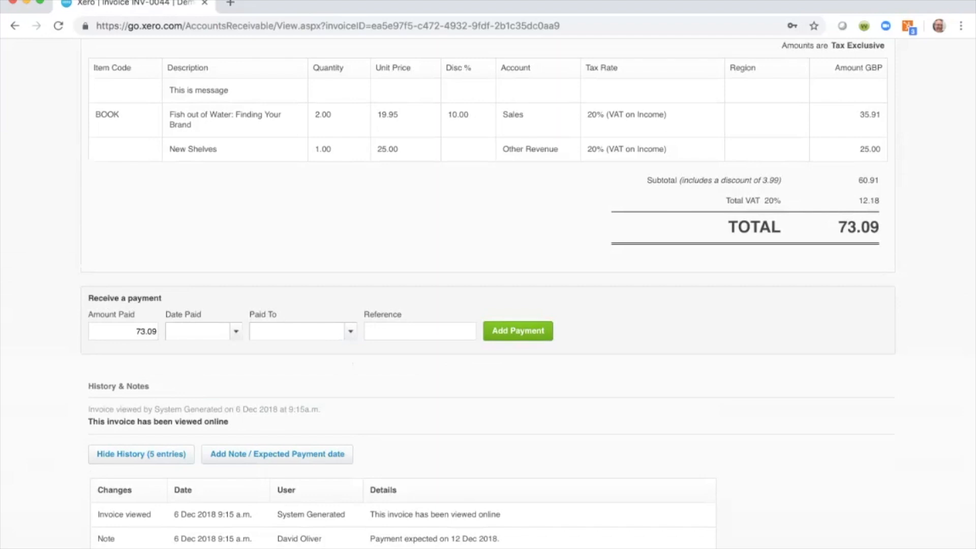
scroll(488, 289, up, 1)
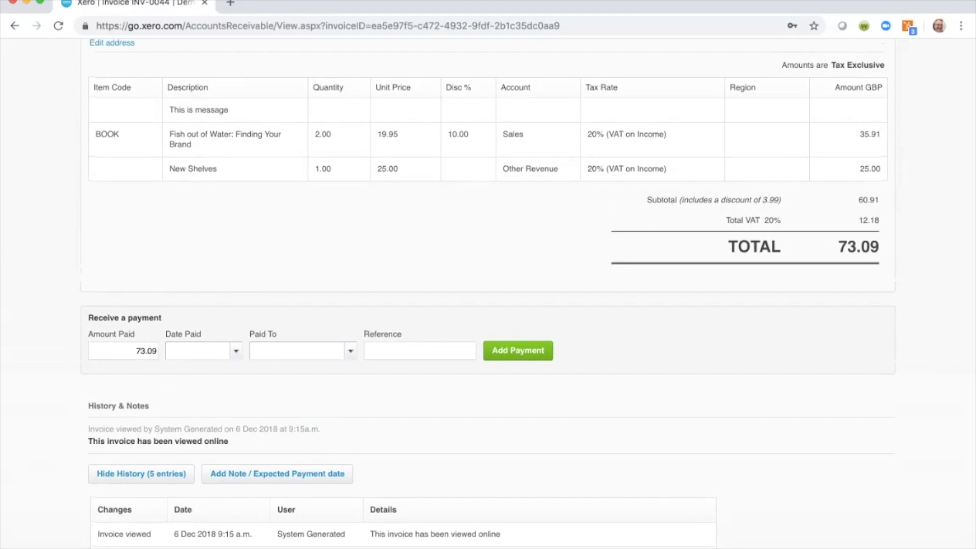
scroll(487, 289, up, 3)
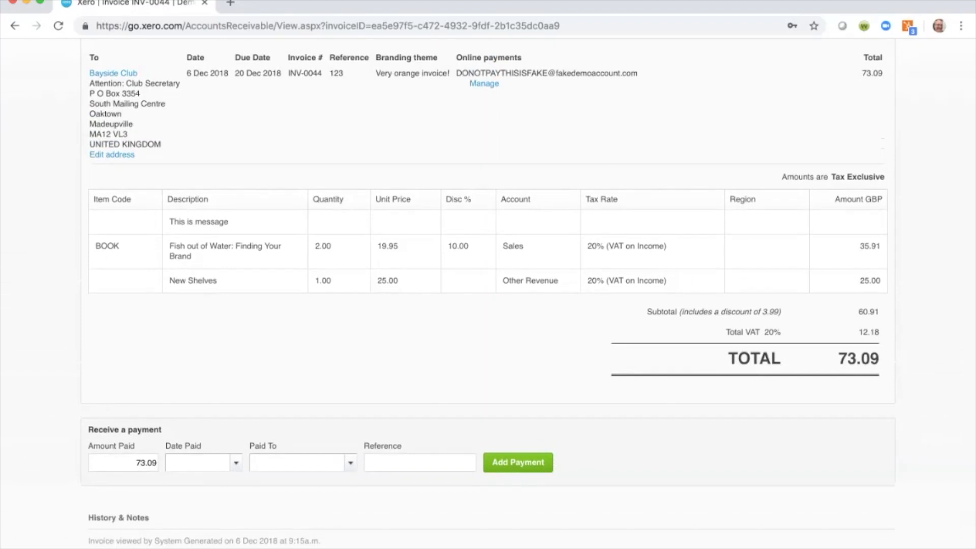
Step: Fill in the invoice's payment fields with date paid 6 Dec 2018 and paid to 090 - Business Bank Account
click(236, 463)
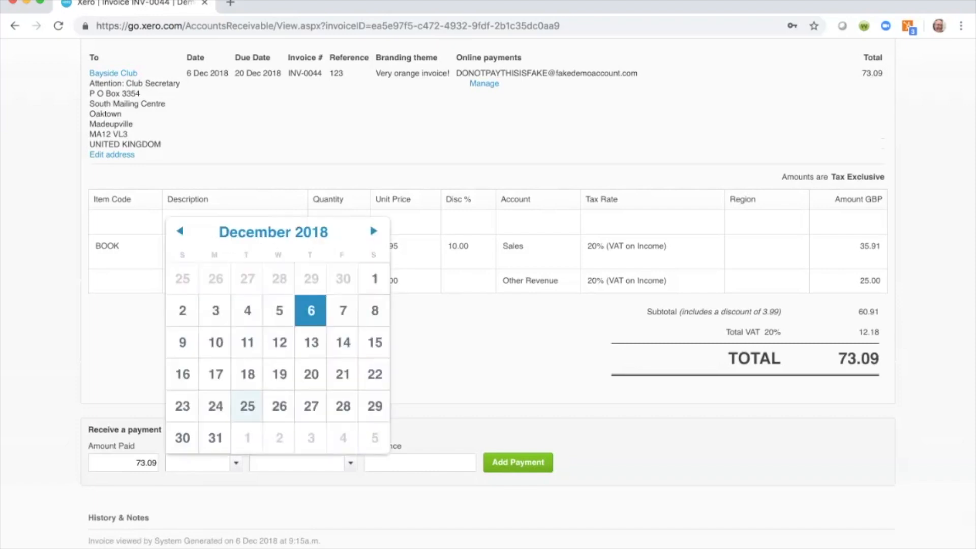
click(310, 311)
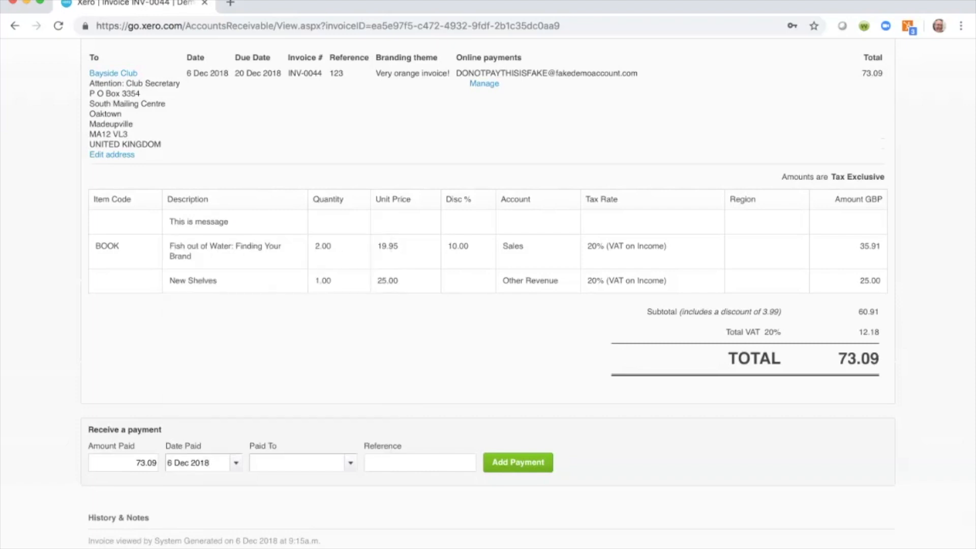
click(350, 463)
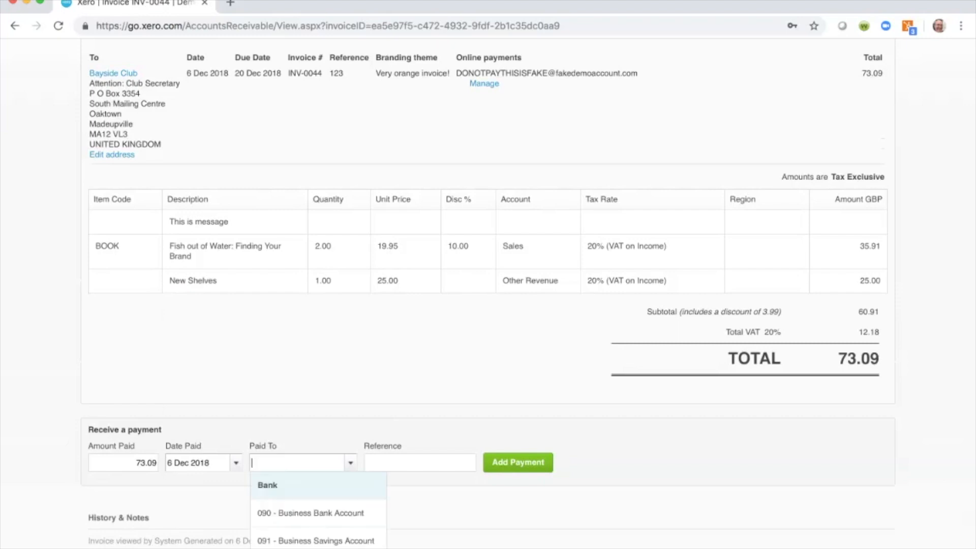
scroll(350, 461, down, 2)
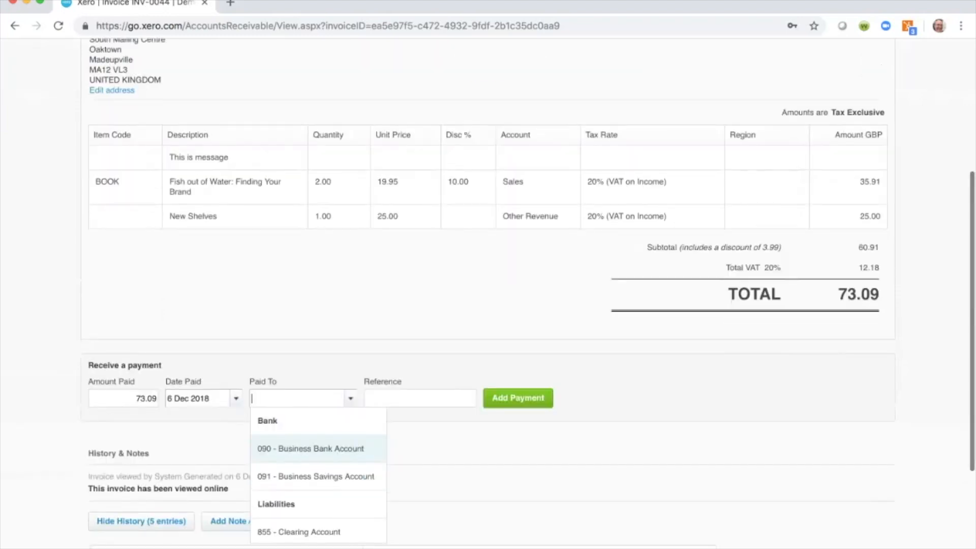
click(335, 449)
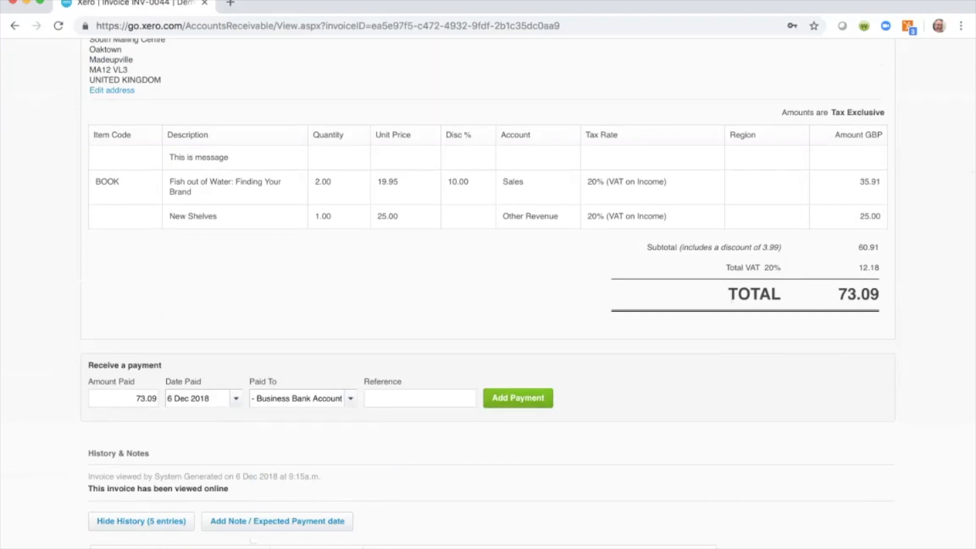
scroll(488, 294, up, 1)
scroll(488, 294, up, 5)
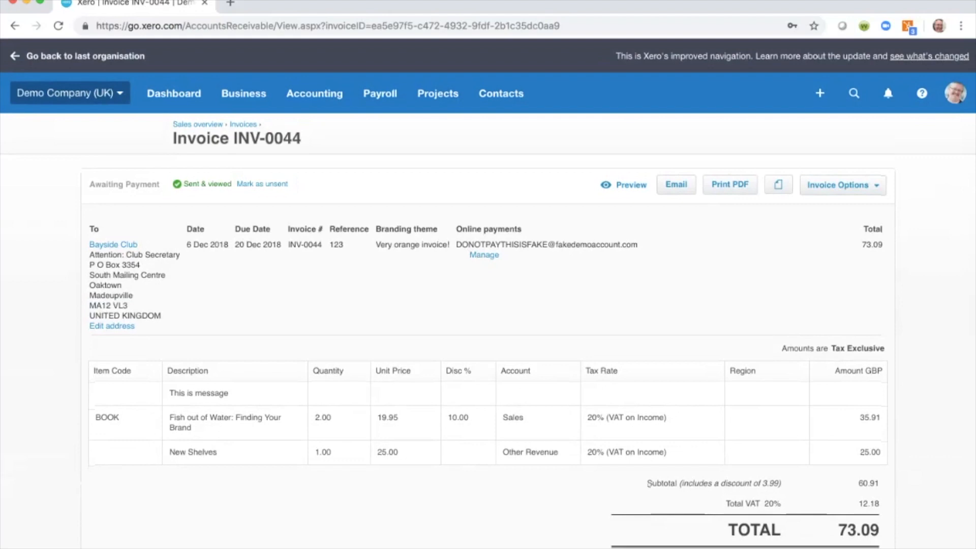
Step: Open the invoices awaiting payment from the dashboard and reopen invoice INV-0044
click(173, 93)
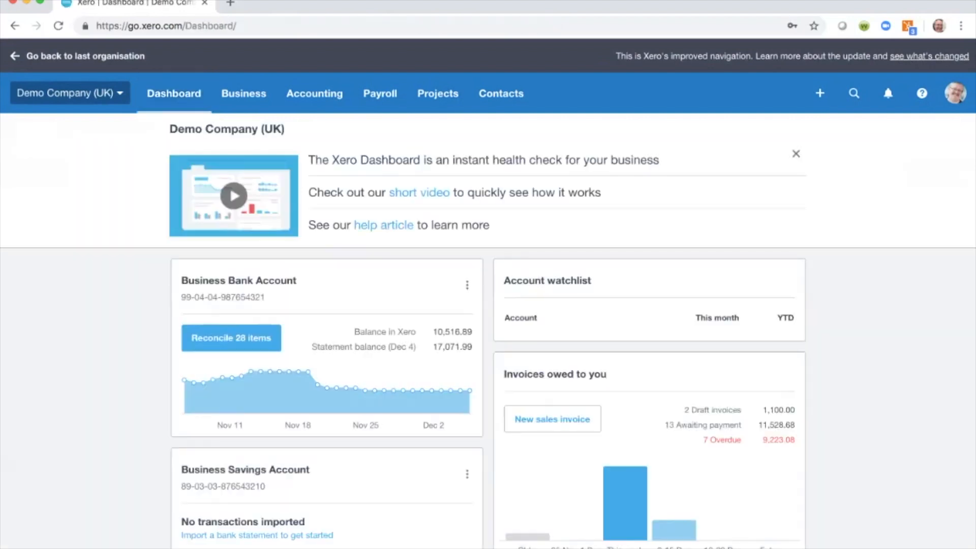
scroll(487, 305, down, 3)
scroll(488, 305, down, 1)
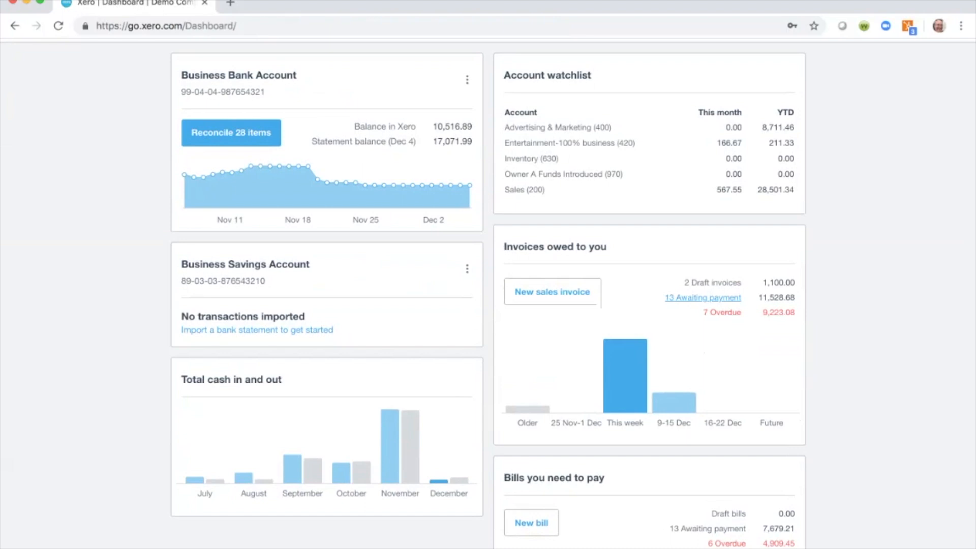
click(703, 297)
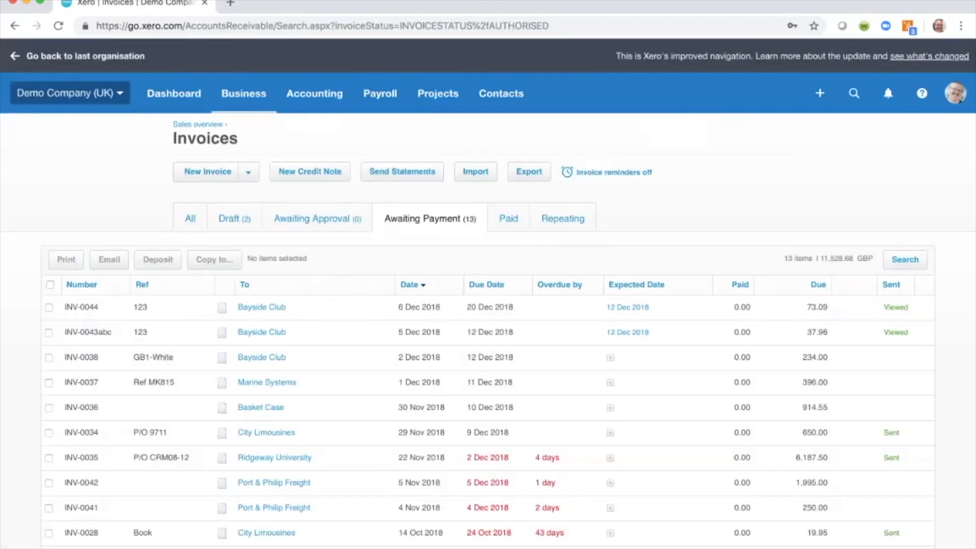
scroll(488, 295, down, 1)
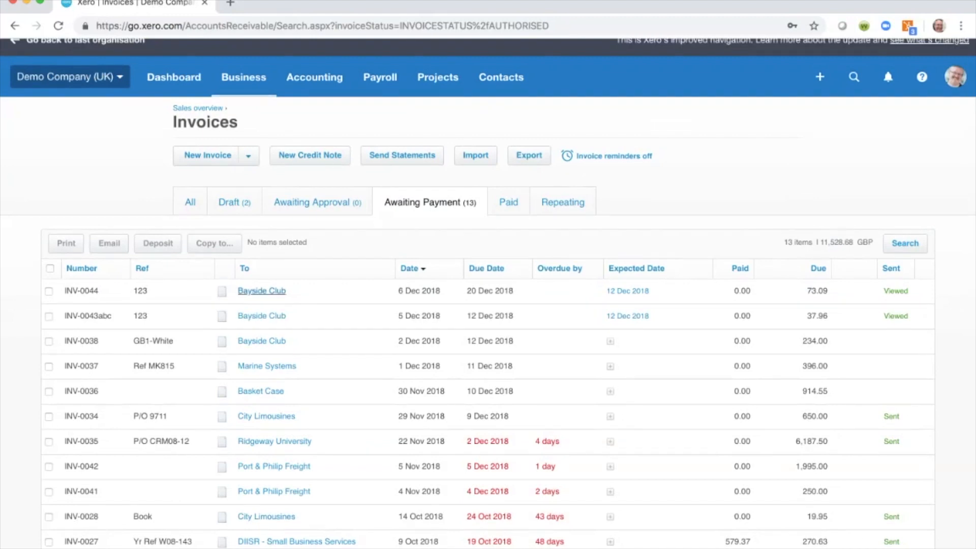
click(261, 291)
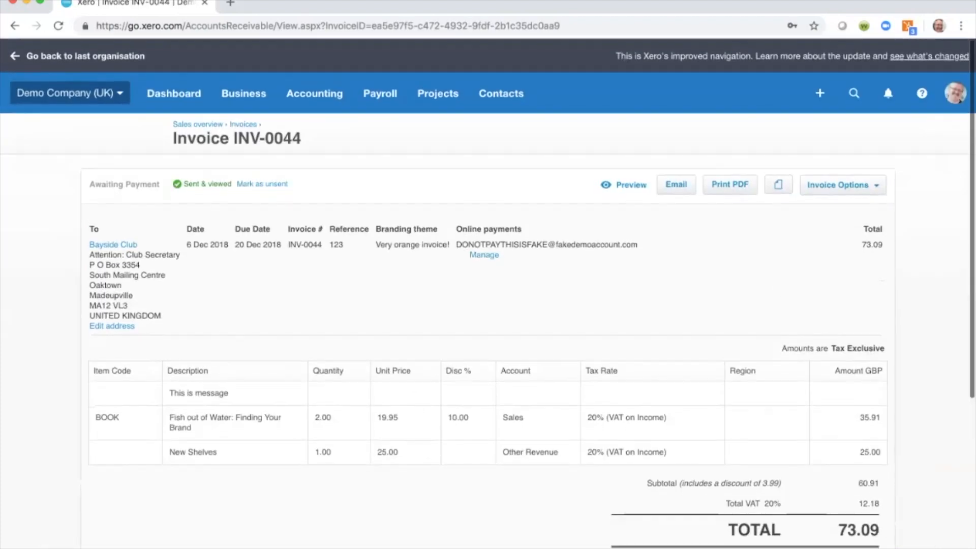
Step: Start a new bill from the dashboard from Bayside Club, dated 1 Dec 2018
click(174, 93)
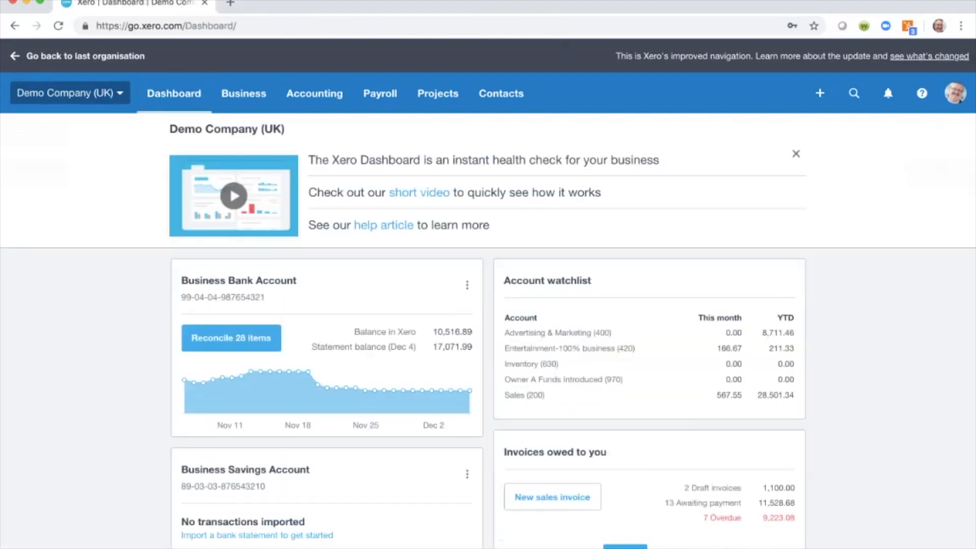
scroll(488, 295, down, 6)
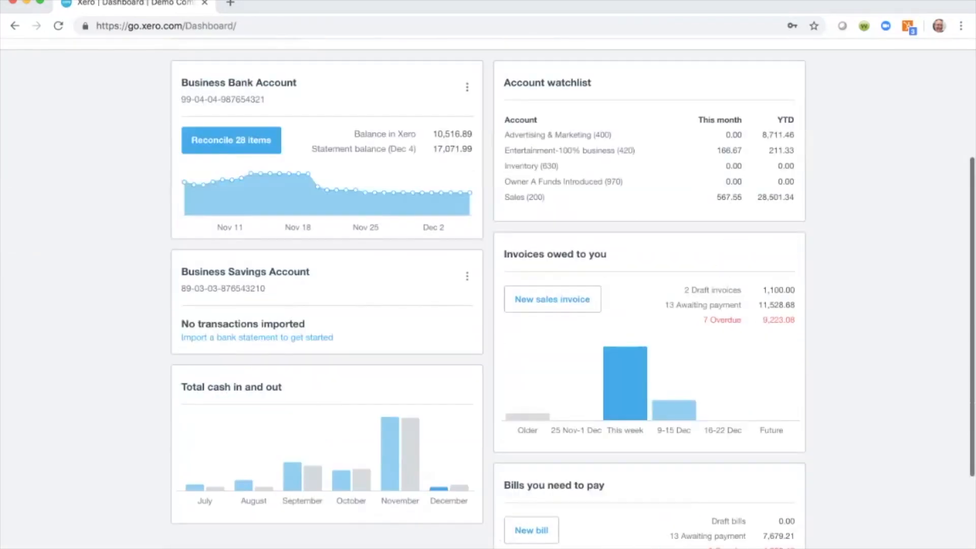
scroll(488, 295, down, 1)
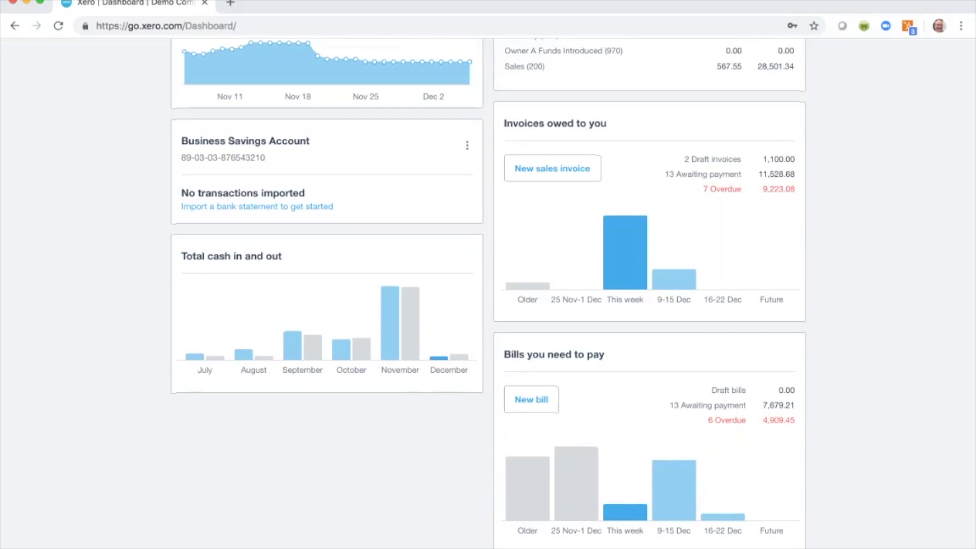
click(531, 399)
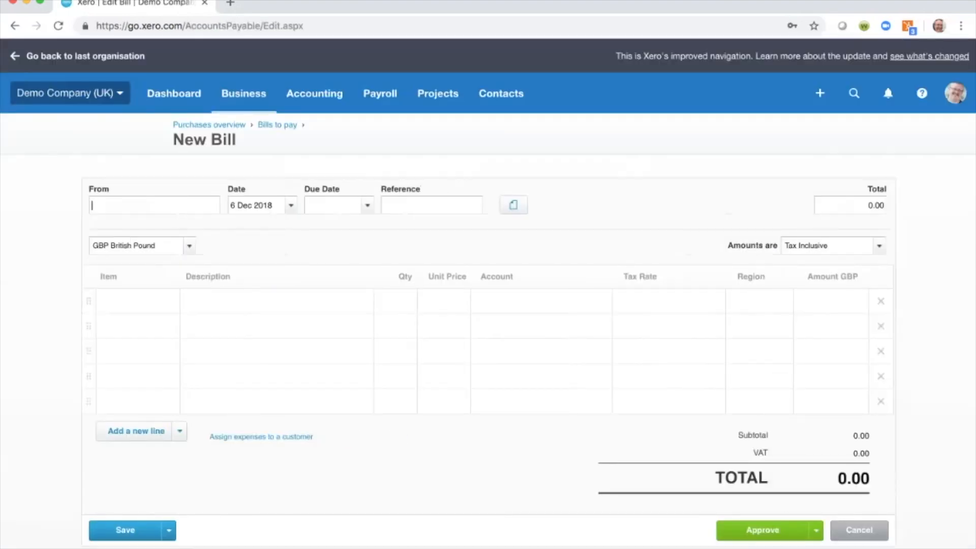
text(bay)
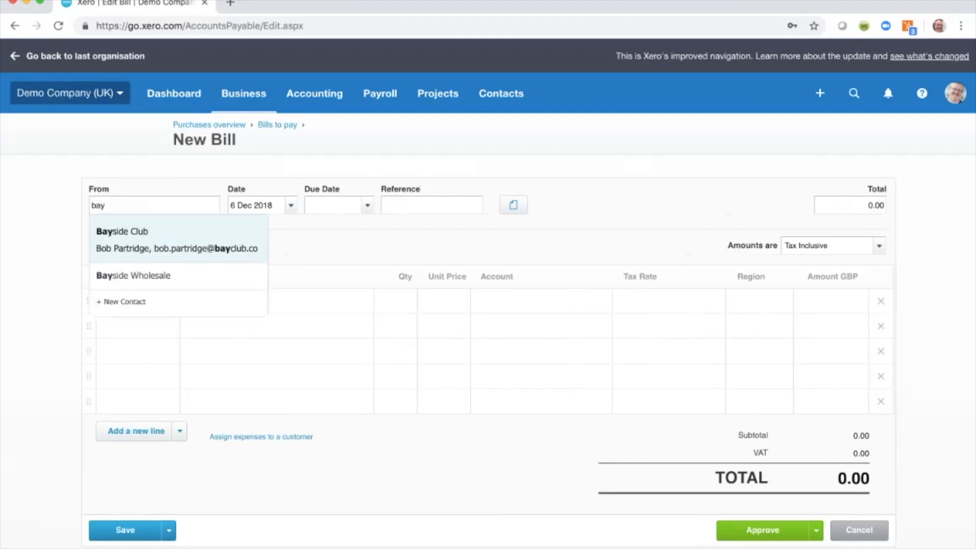
key(Tab)
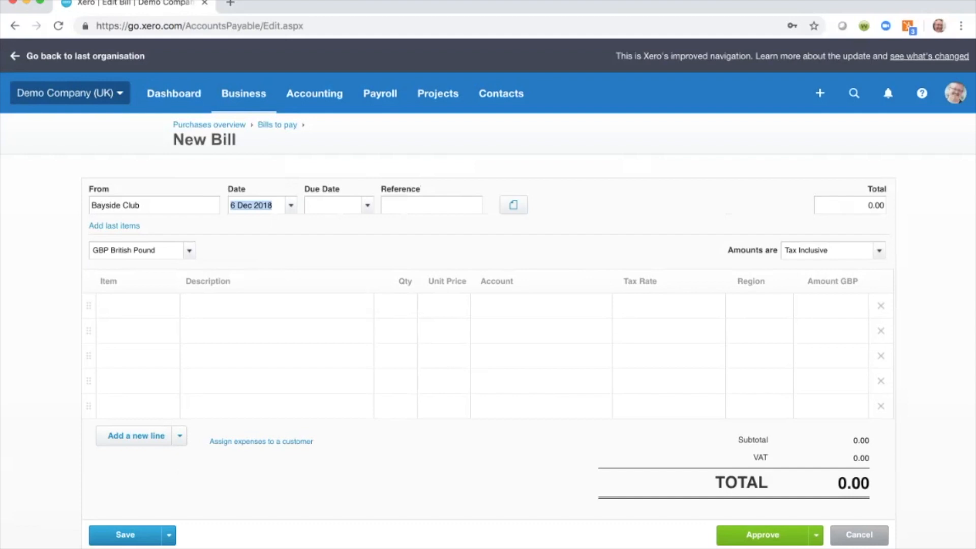
click(291, 205)
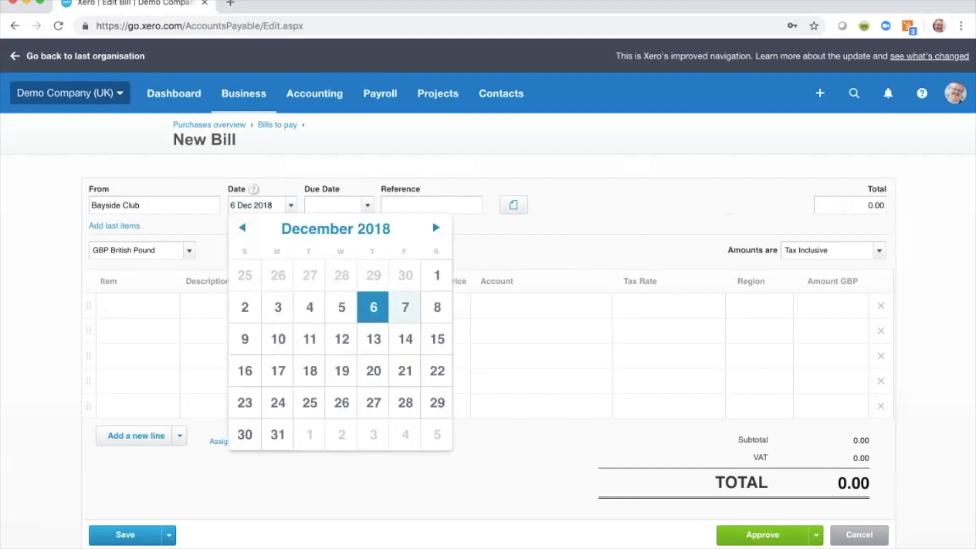
click(437, 275)
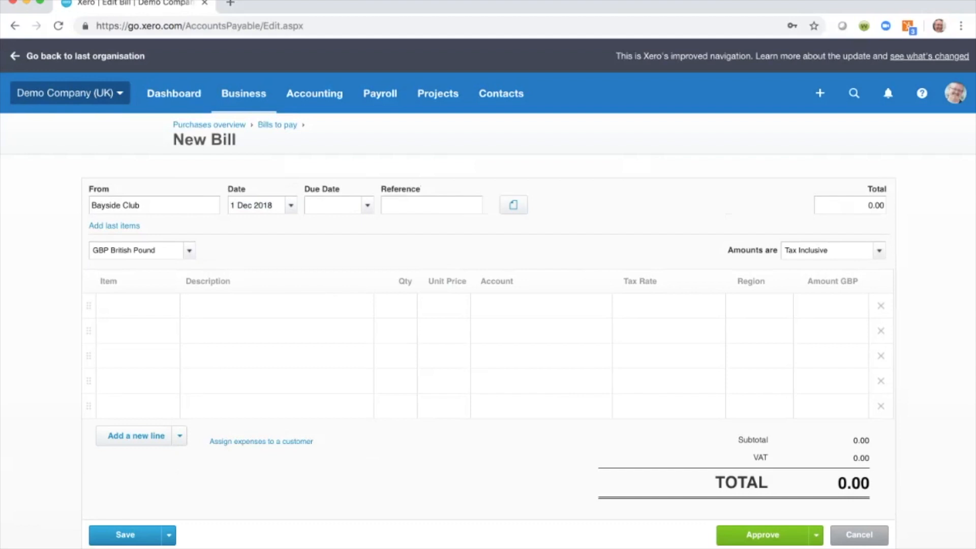
Step: Set the bill's due date to 30 days after the bill date and its reference to abc123
text(+30)
key(Tab)
text(abc123)
Step: Add a bill line described as Event with quantity 1 and unit price 250
click(276, 306)
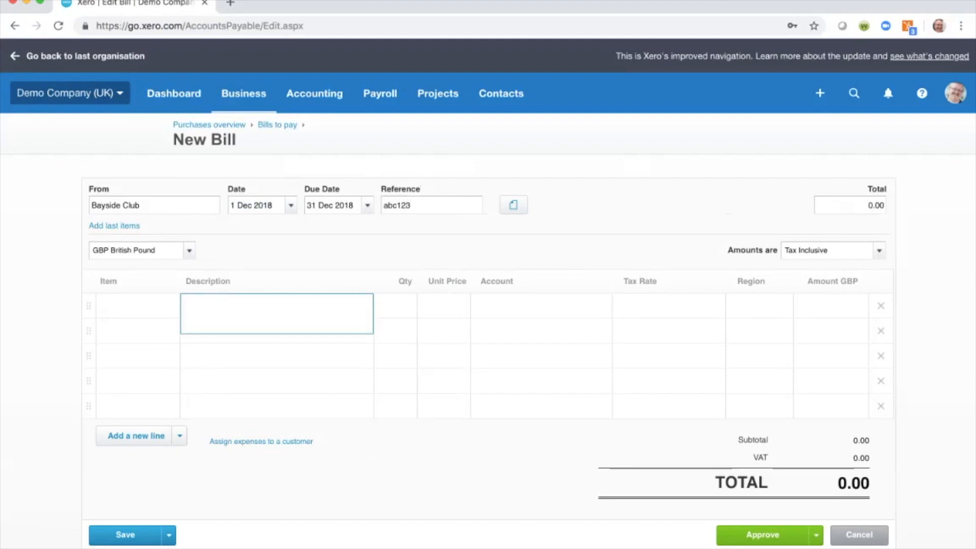
text(Event)
key(Tab)
text(1)
key(Tab)
text(2)
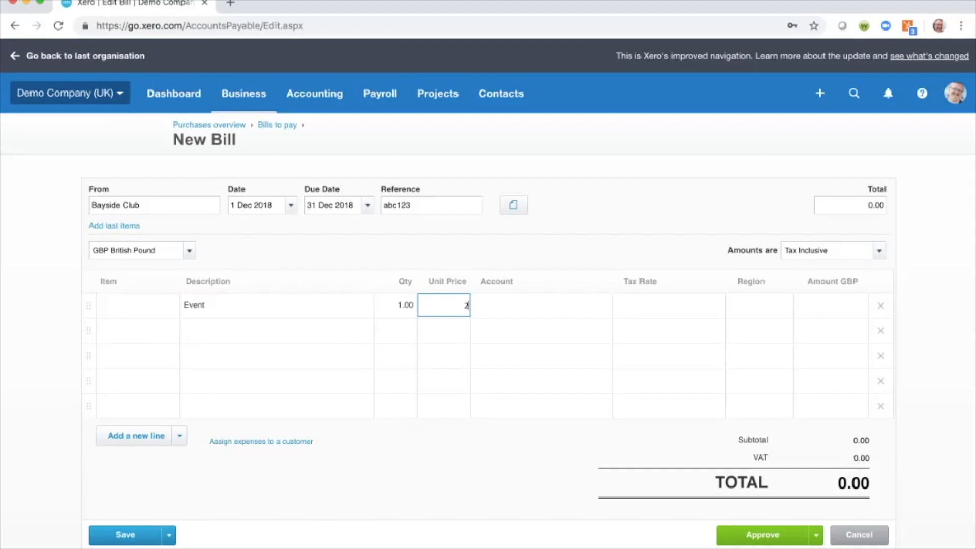
text(50)
key(Tab)
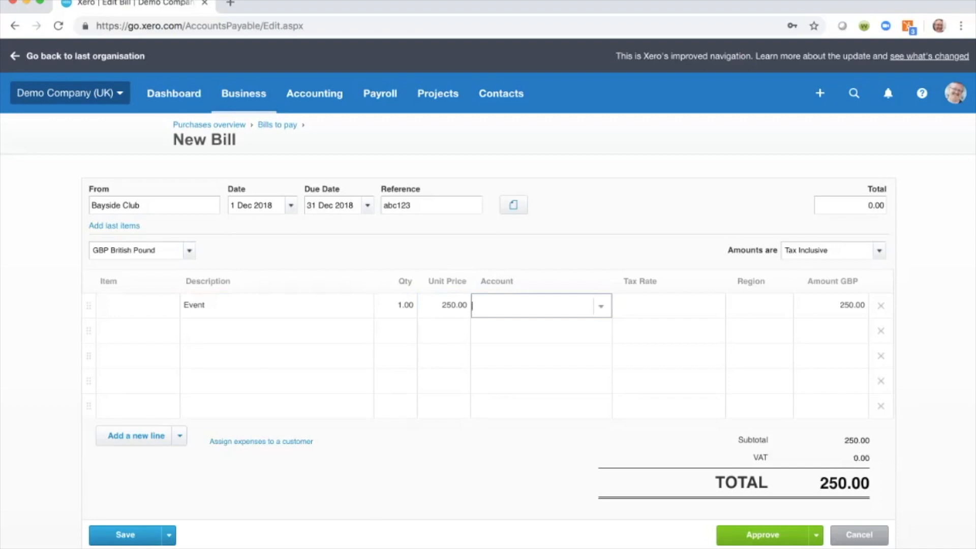
Step: Assign the line to account 420 - Entertainment-100% business and approve the bill
click(600, 306)
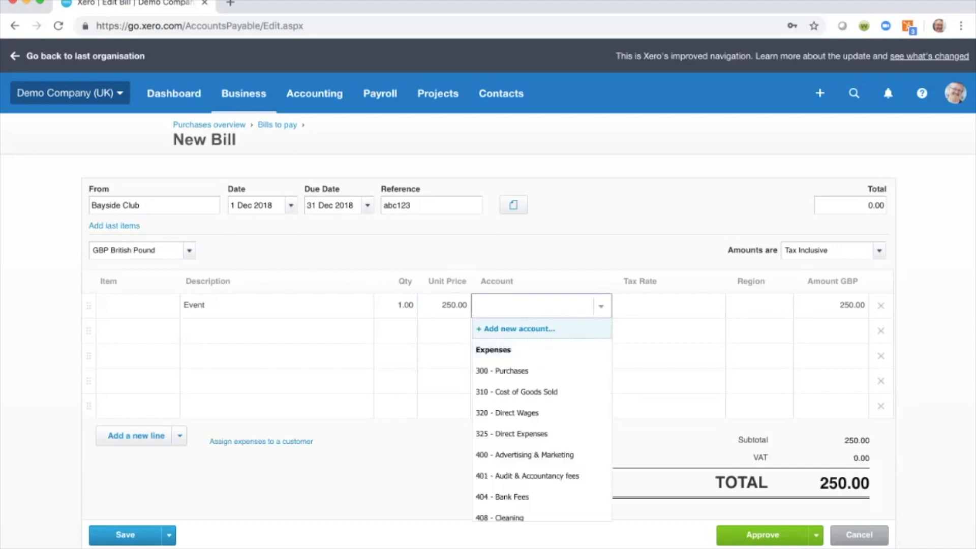
scroll(541, 421, down, 6)
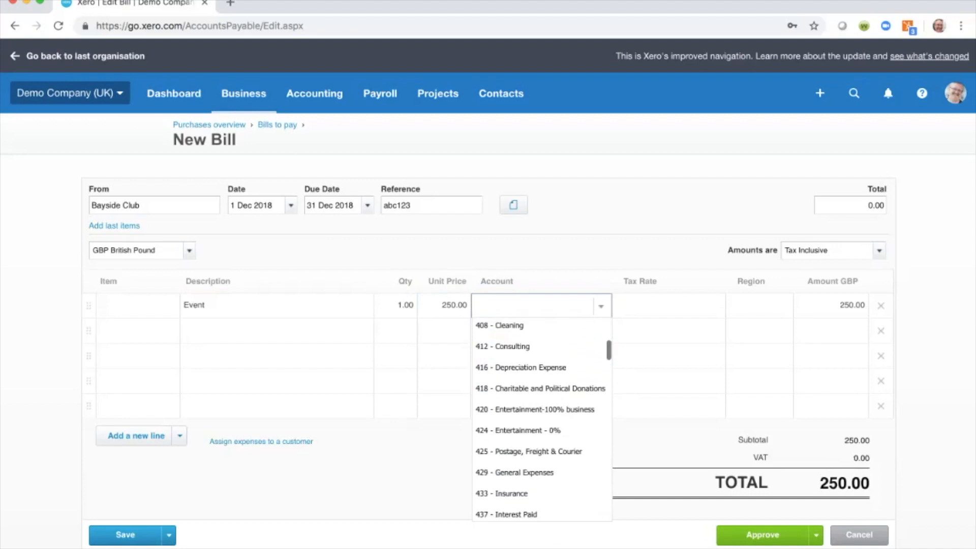
scroll(542, 422, up, 6)
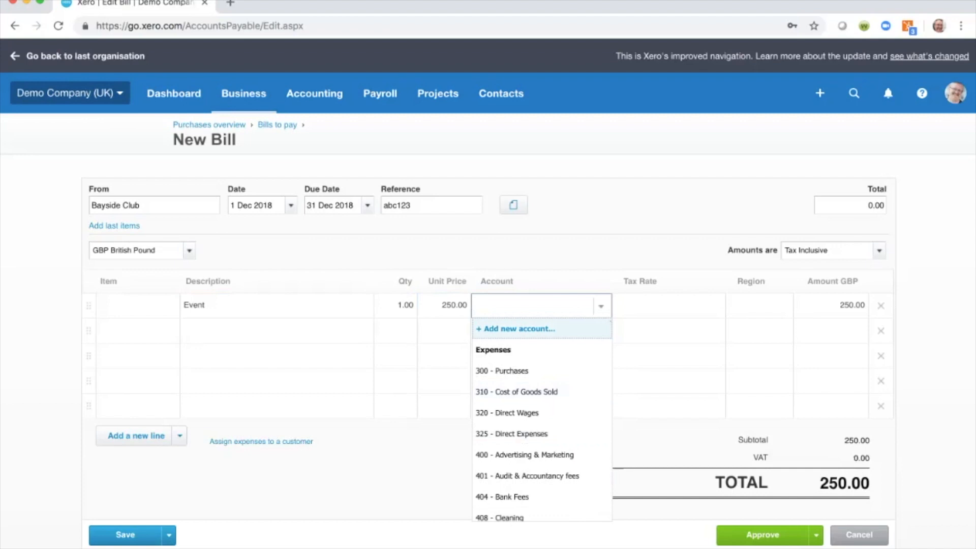
text(ent)
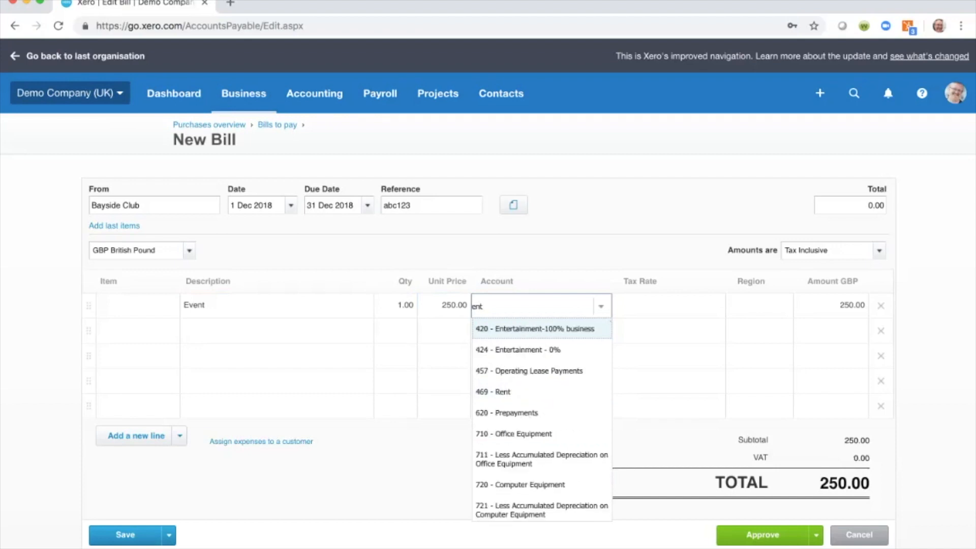
key(Return)
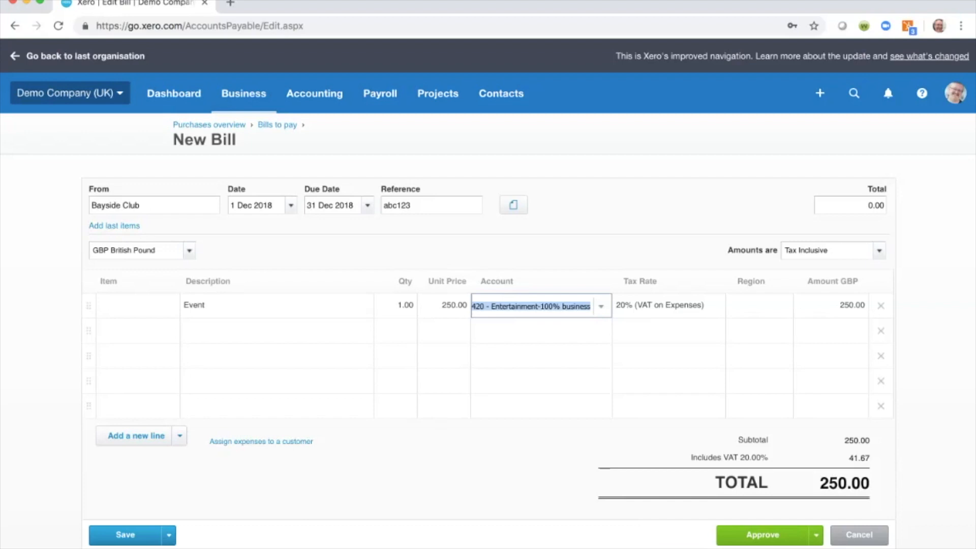
scroll(488, 295, down, 3)
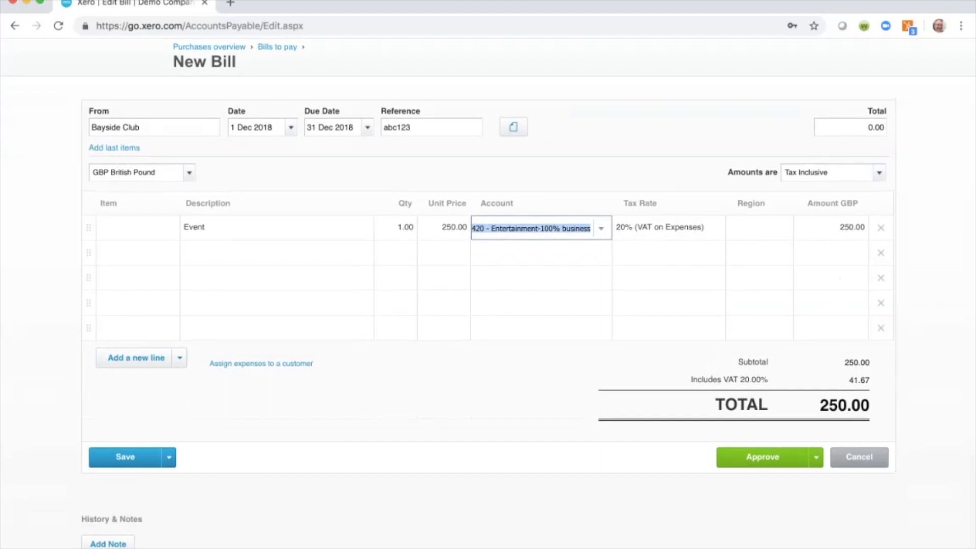
click(762, 456)
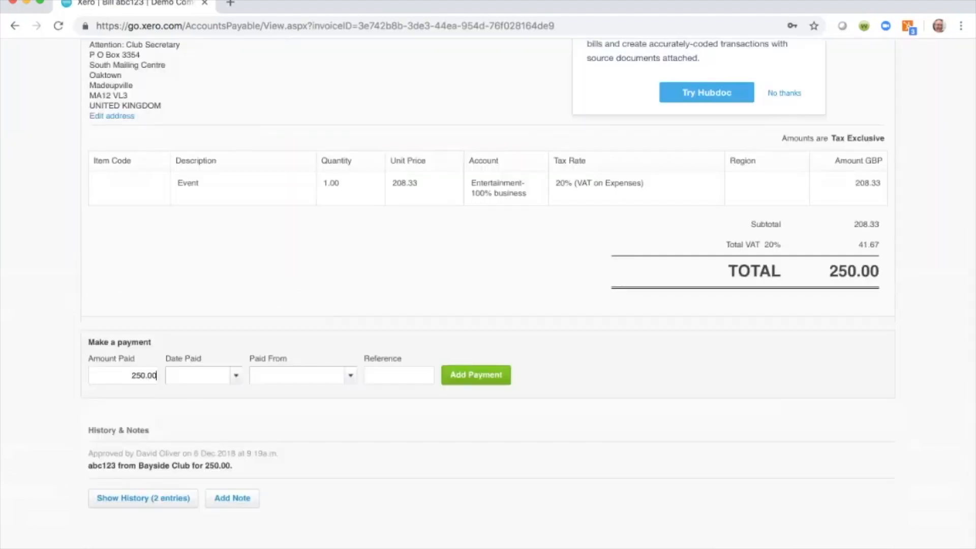
scroll(488, 294, up, 1)
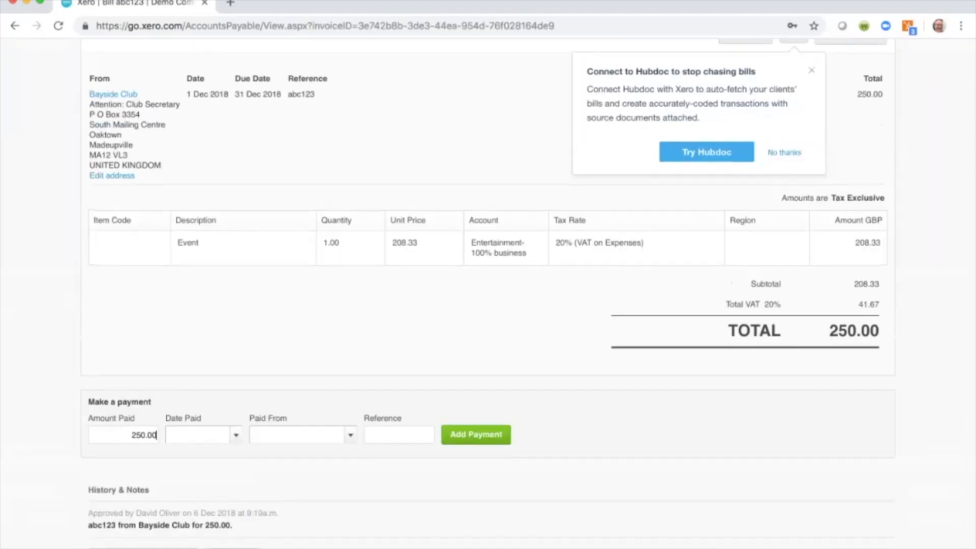
Step: Dismiss the Hubdoc prompt on the bill, return to the dashboard and review the account watchlist and bills panels
click(784, 153)
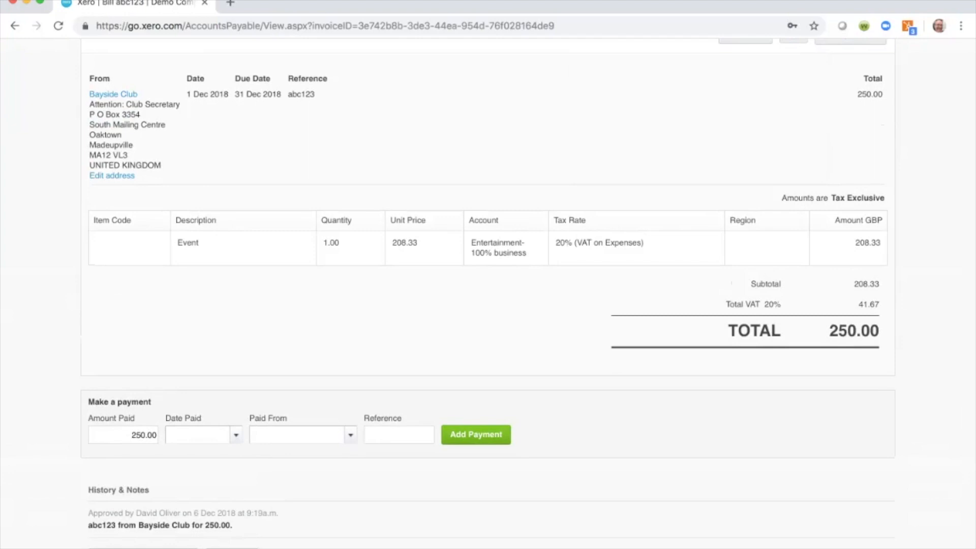
scroll(487, 293, up, 4)
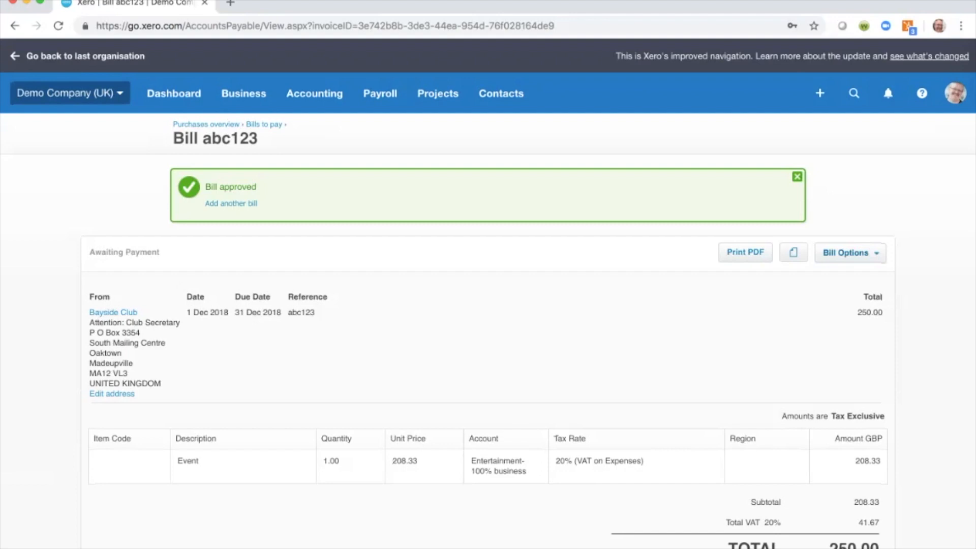
click(850, 253)
click(174, 93)
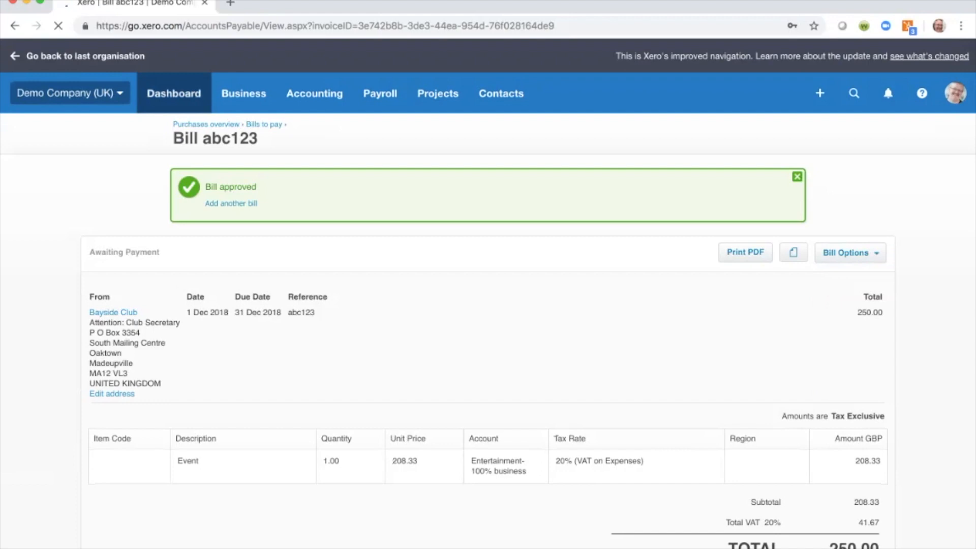
scroll(488, 294, down, 3)
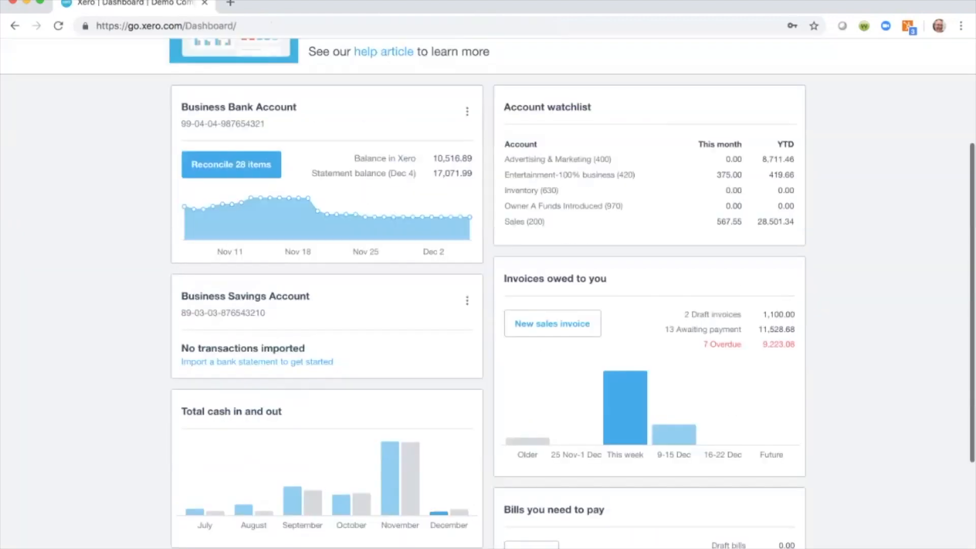
scroll(487, 294, down, 2)
mouse_move(674, 333)
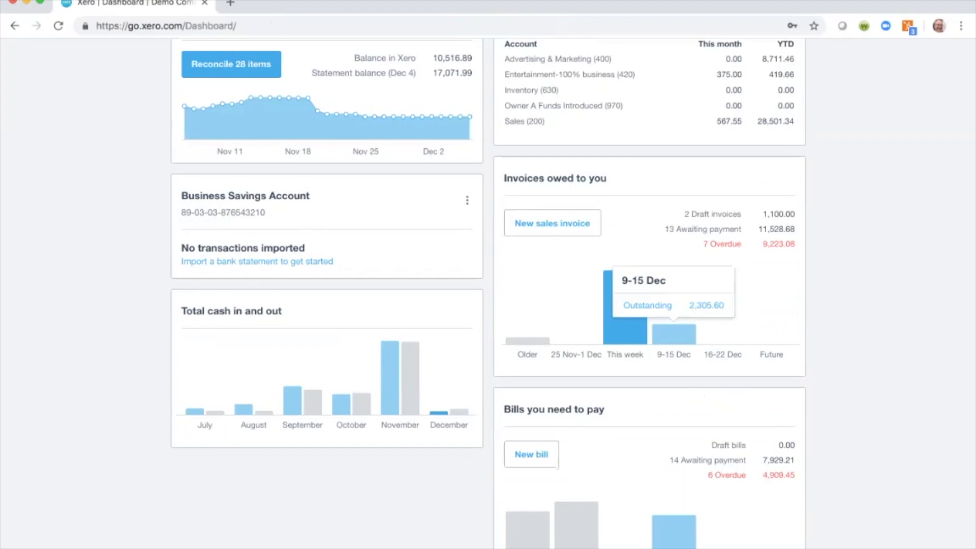
scroll(711, 212, down, 1)
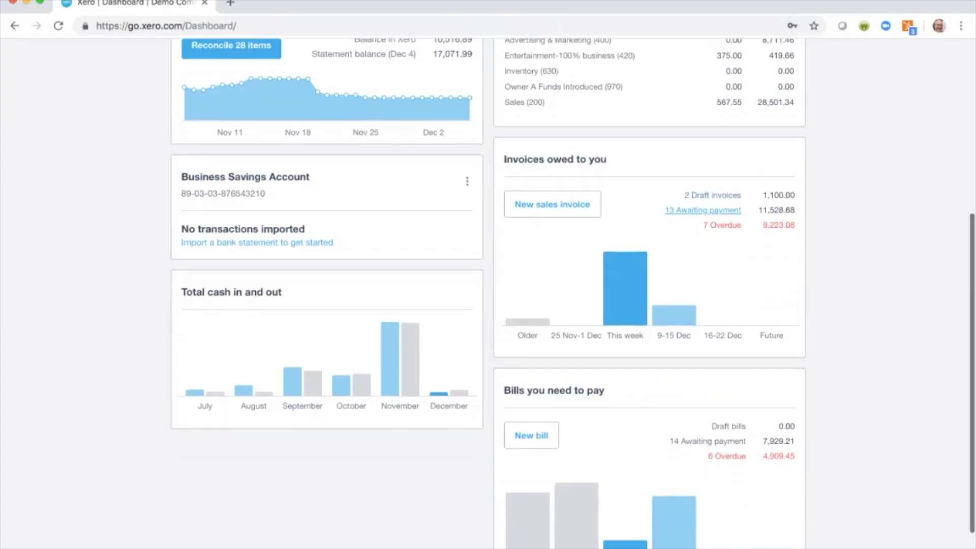
scroll(711, 210, down, 1)
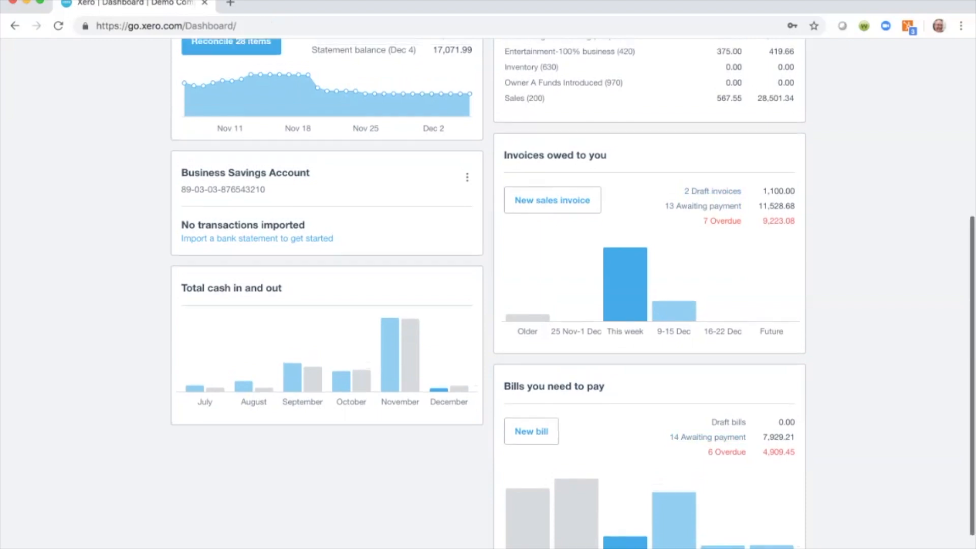
scroll(707, 431, up, 5)
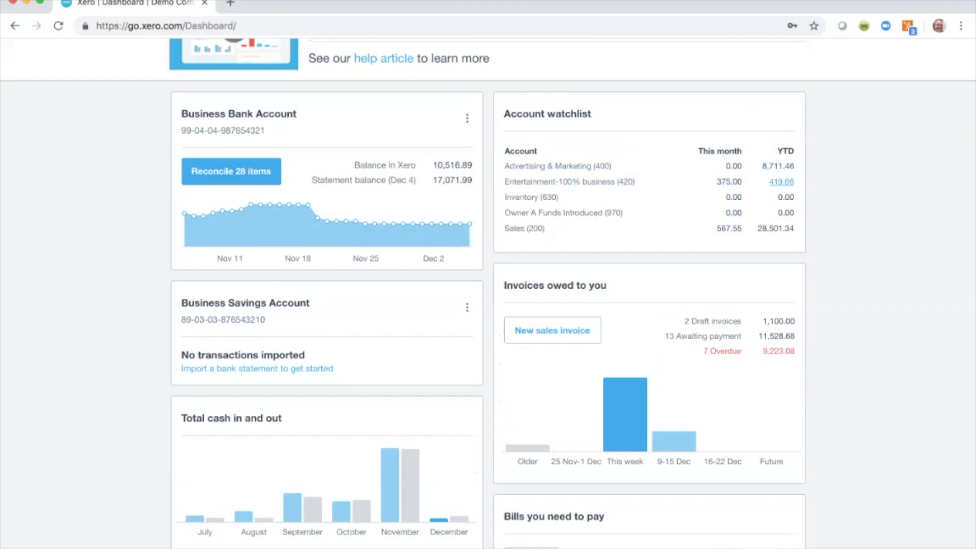
Step: Drill into the Entertainment-100% business year-to-date figure, open the Bayside Club Event transaction, and return to the dashboard
click(781, 181)
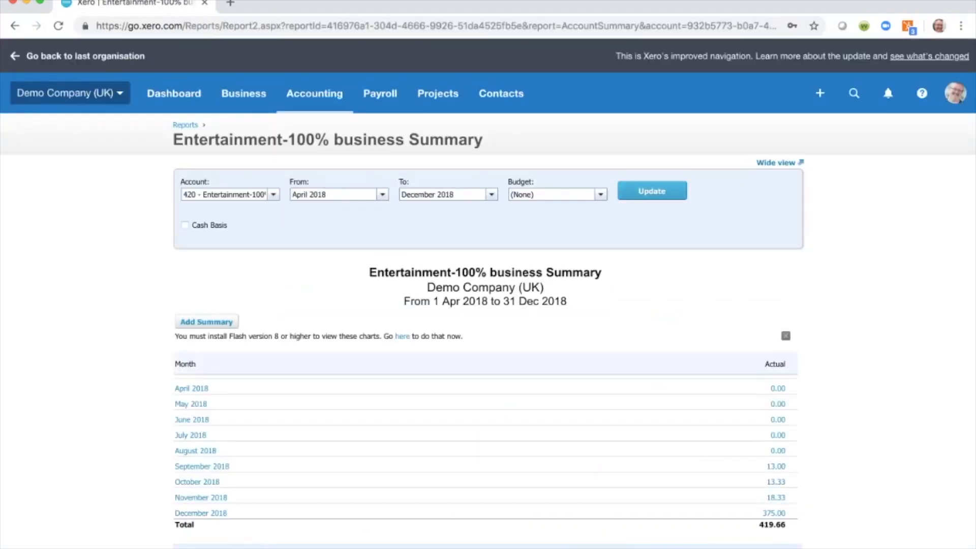
scroll(487, 294, down, 3)
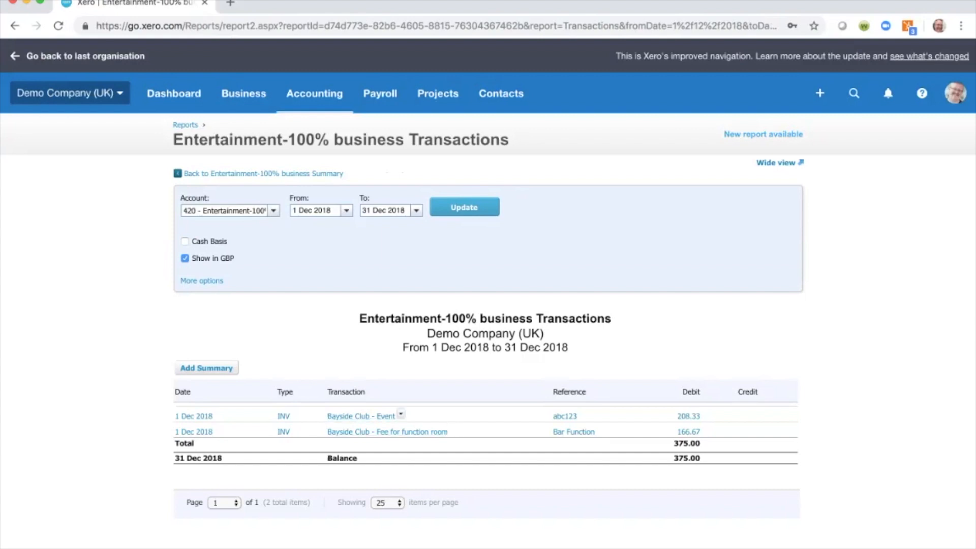
click(361, 417)
scroll(488, 274, down, 1)
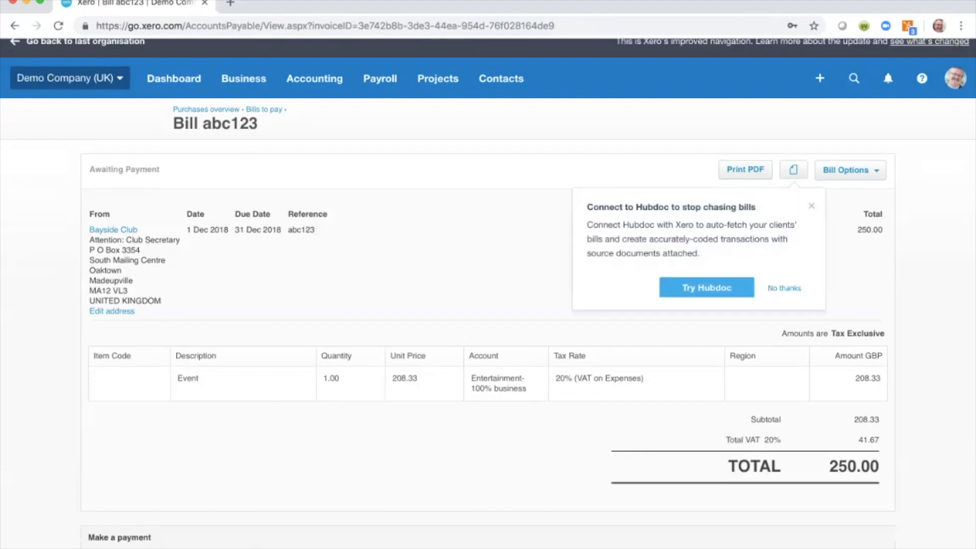
click(174, 78)
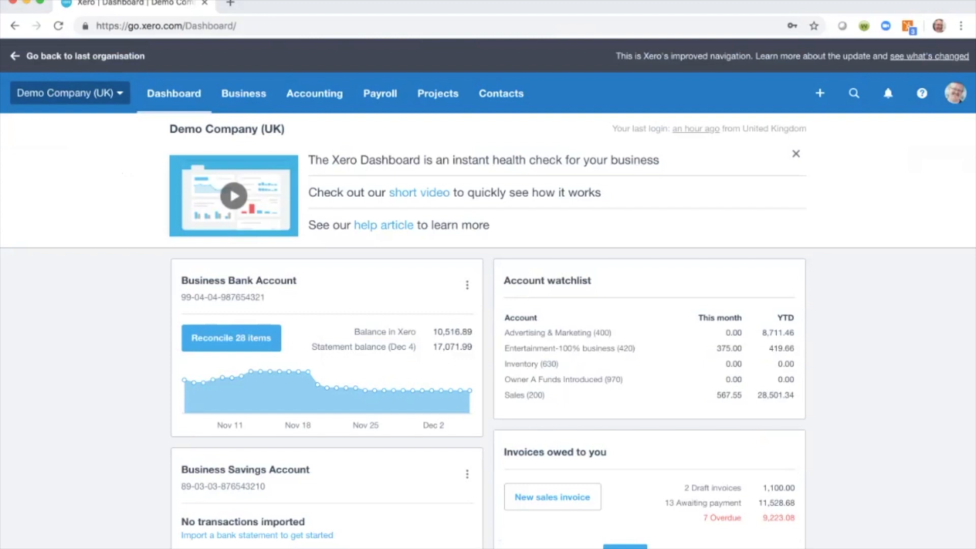
Step: Search the chart of accounts for heat and add the Light, Power, Heating account to the dashboard watchlist
click(314, 93)
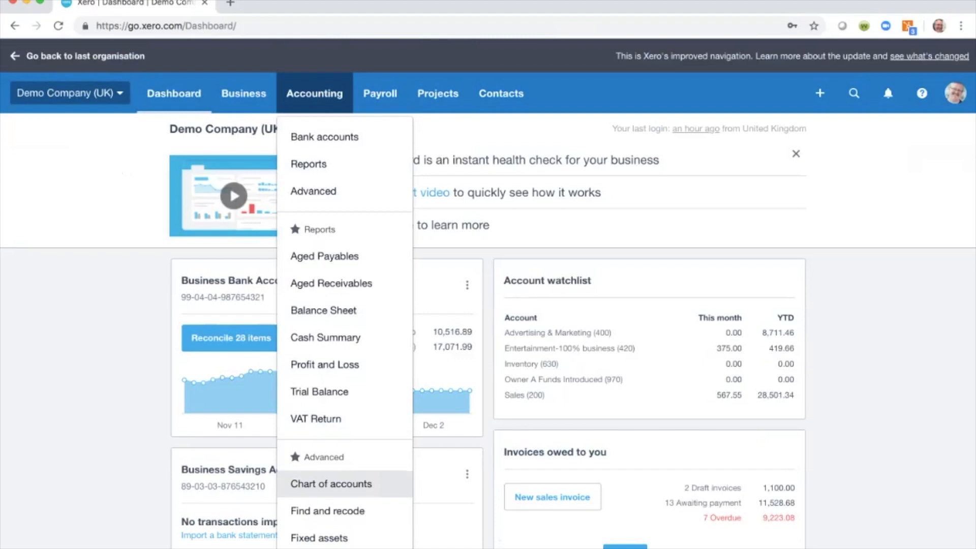
click(331, 484)
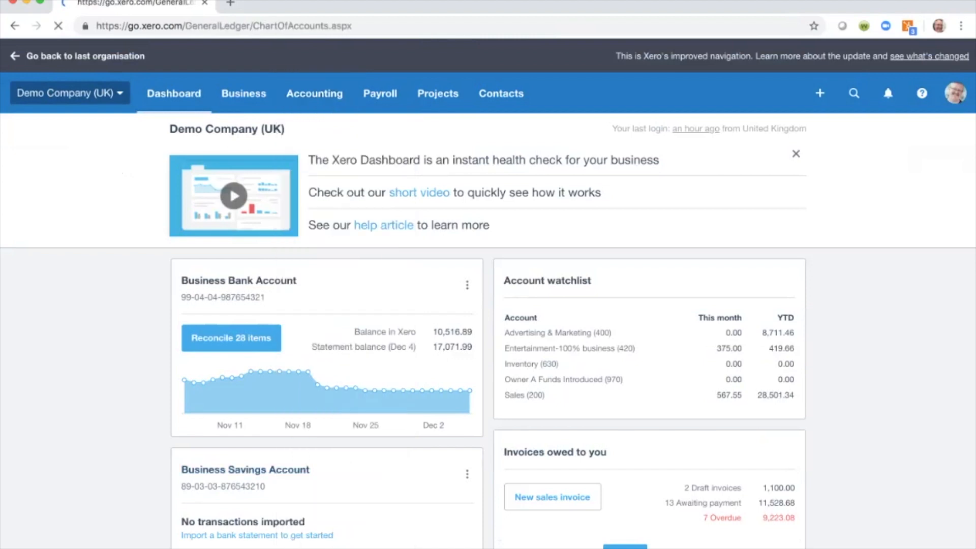
scroll(488, 304, down, 5)
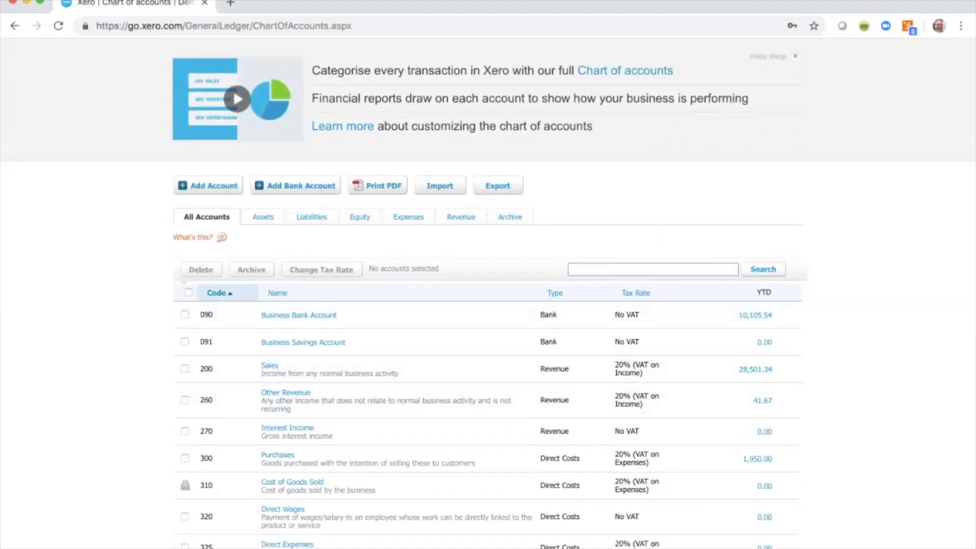
click(652, 270)
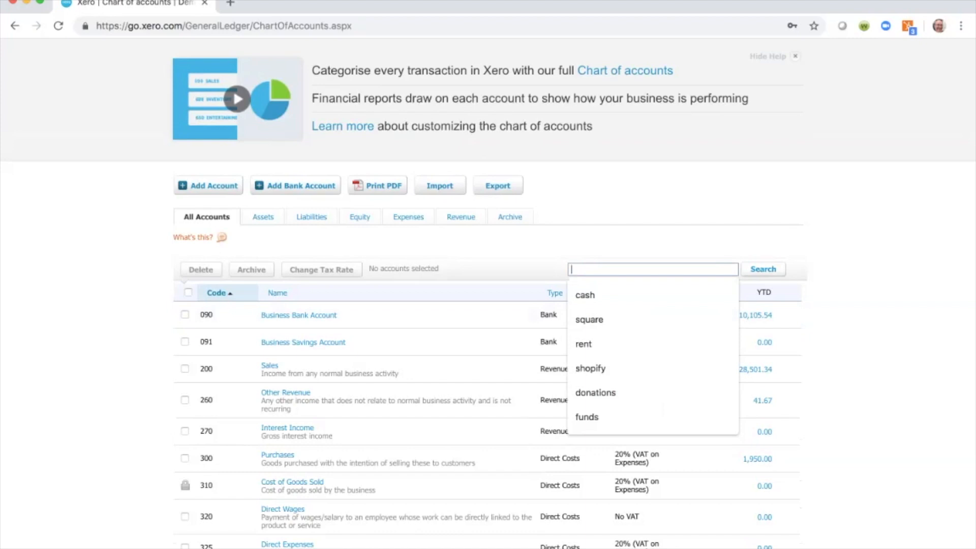
text(heat)
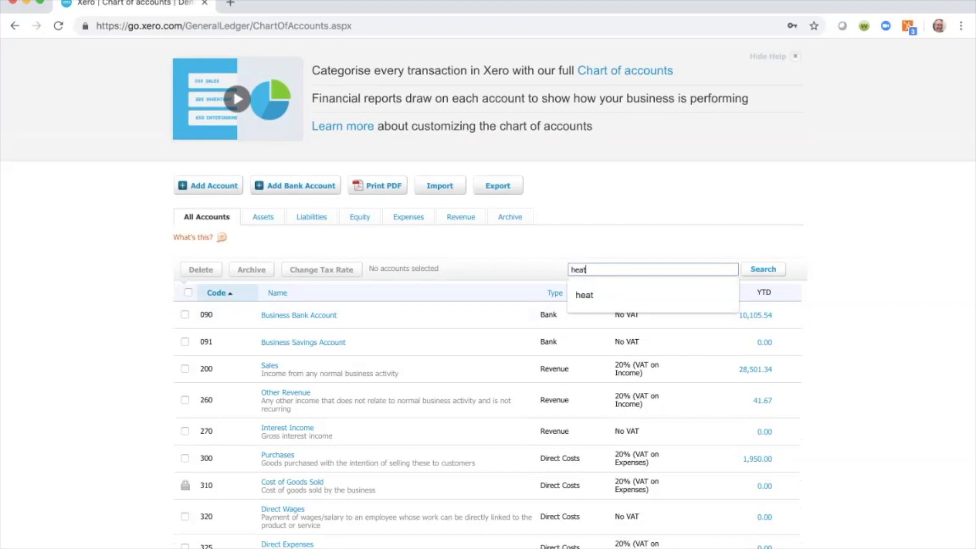
key(Down)
key(Return)
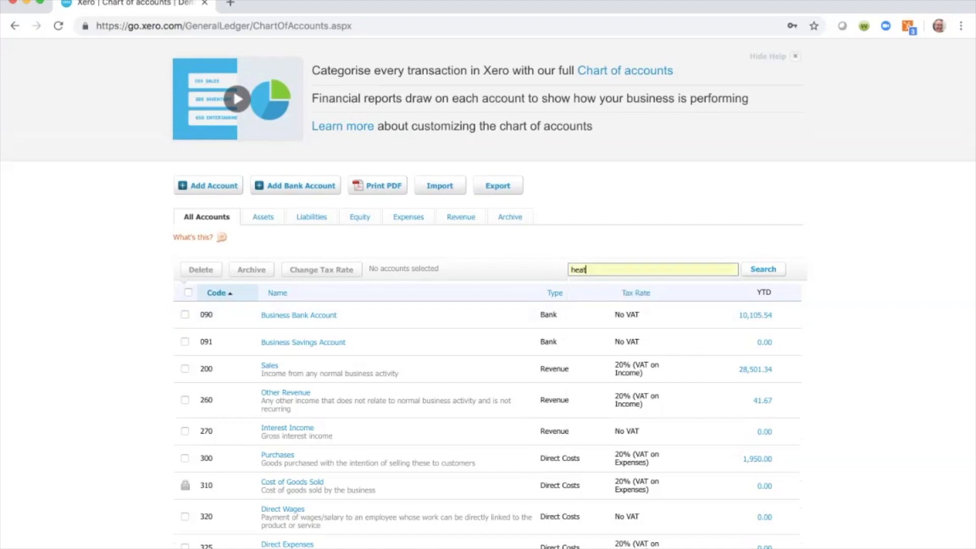
key(Return)
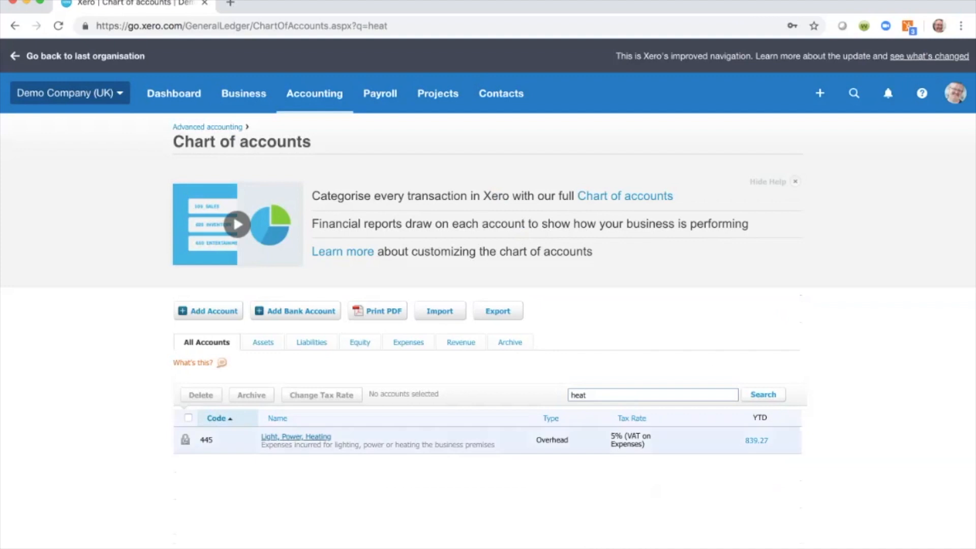
click(297, 437)
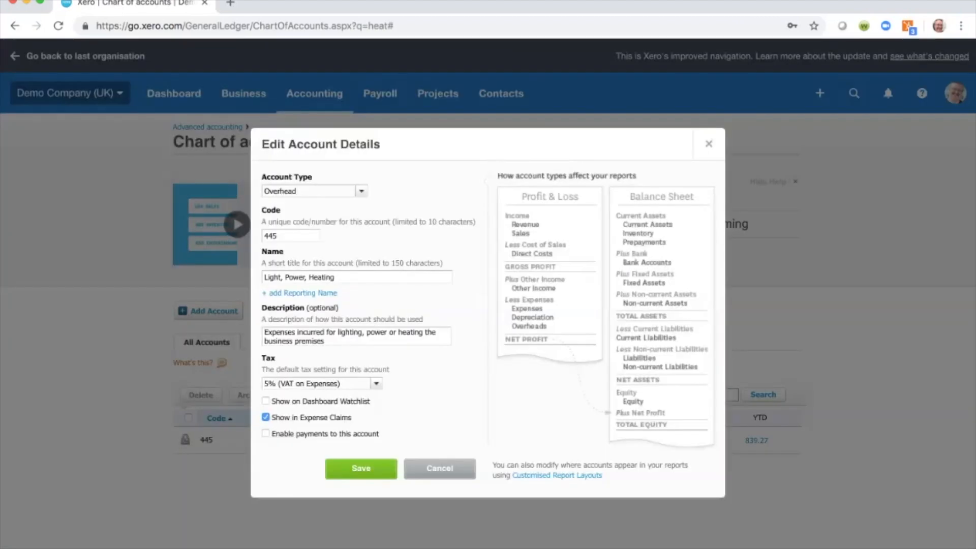
click(265, 401)
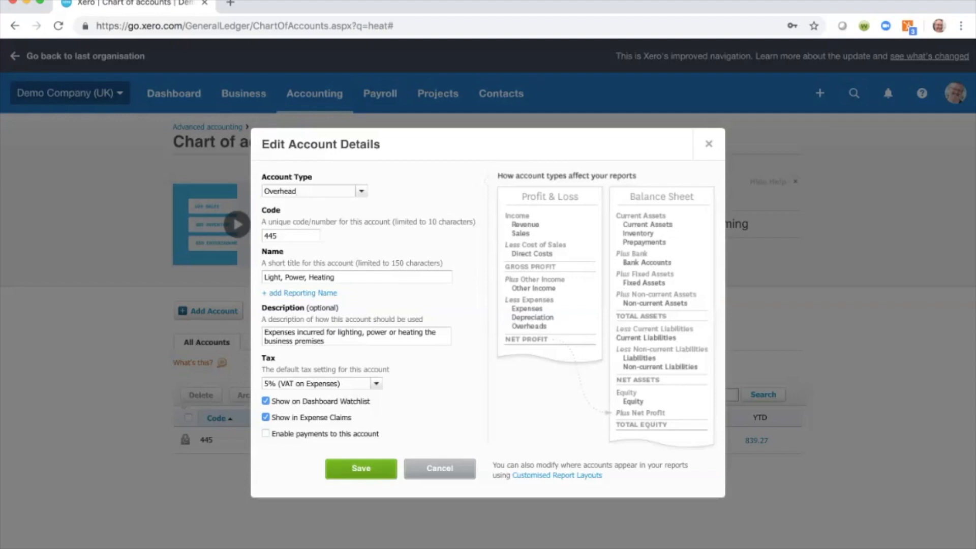
click(362, 468)
Step: Return to the dashboard and review the updated account watchlist
click(173, 93)
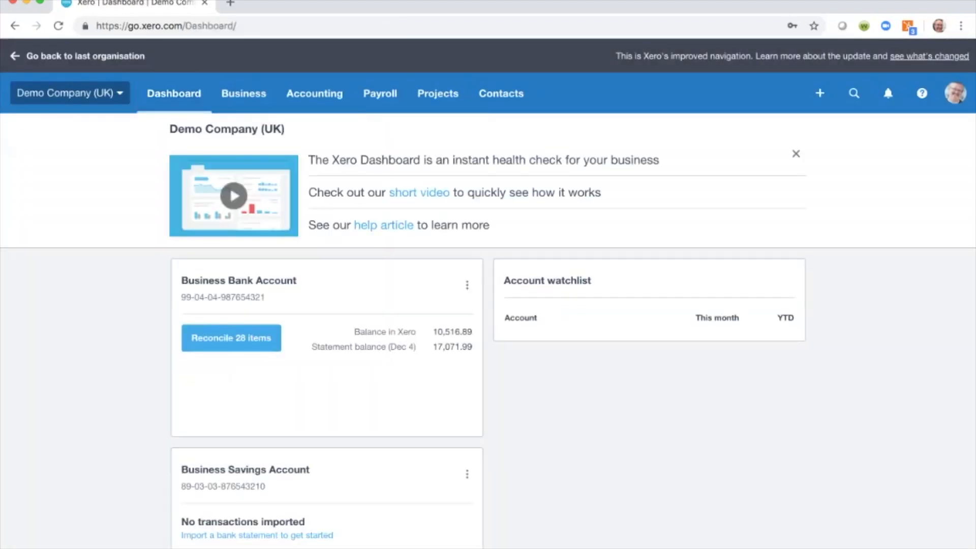
scroll(488, 294, down, 3)
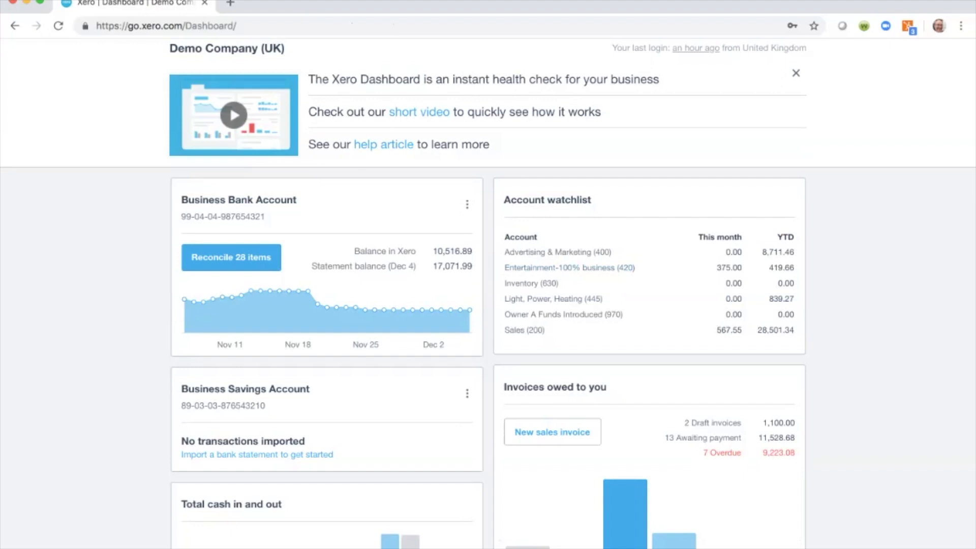
scroll(488, 293, down, 6)
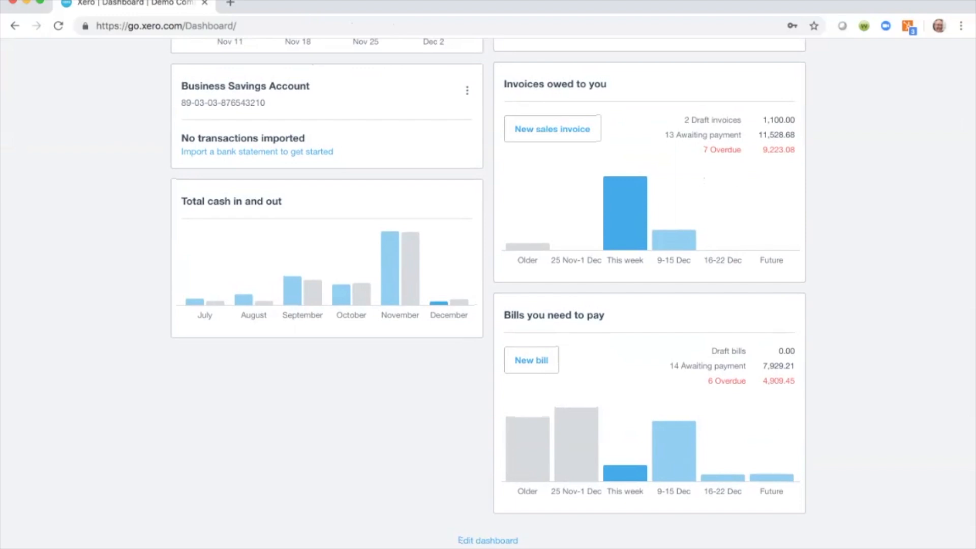
scroll(487, 292, up, 5)
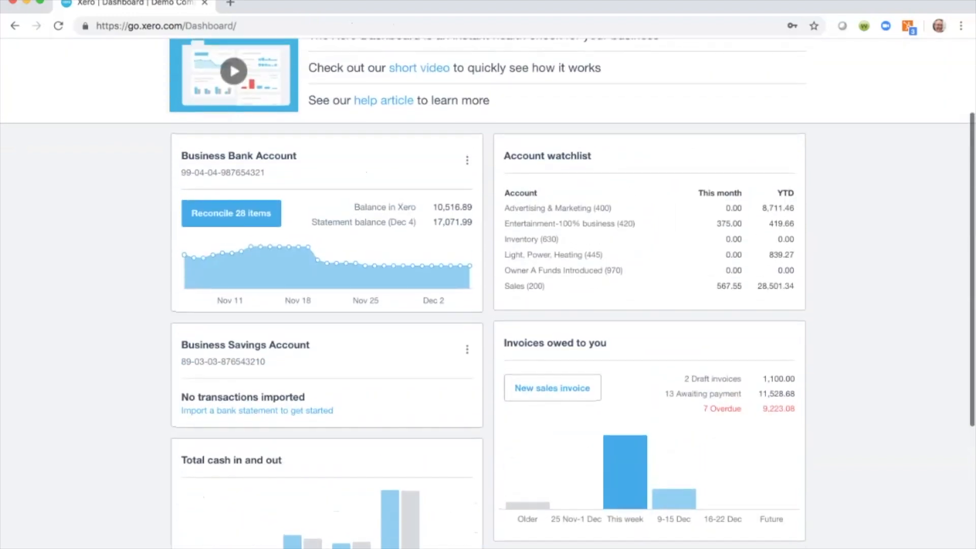
scroll(488, 293, up, 2)
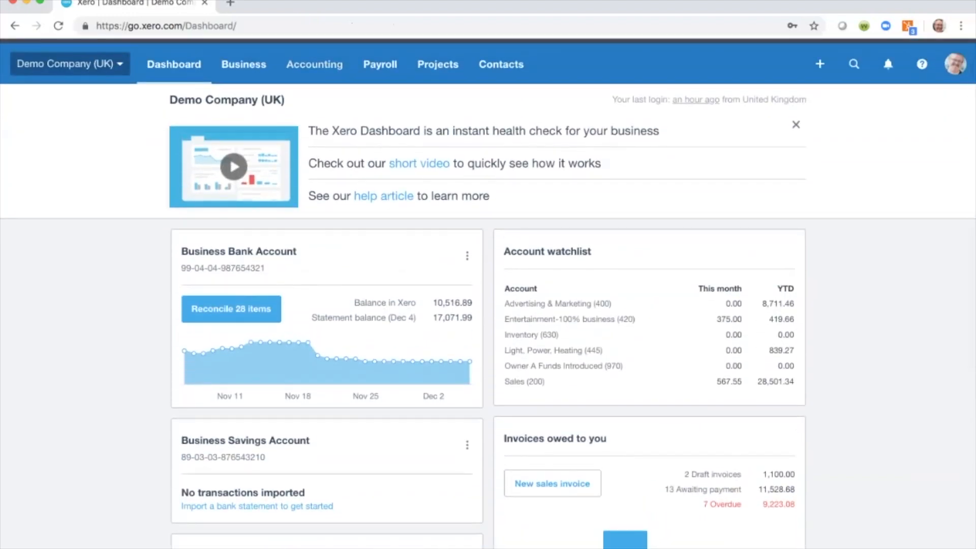
Step: Search the chart of accounts for funds, open the Owner A Funds Introduced account and save its details
click(314, 65)
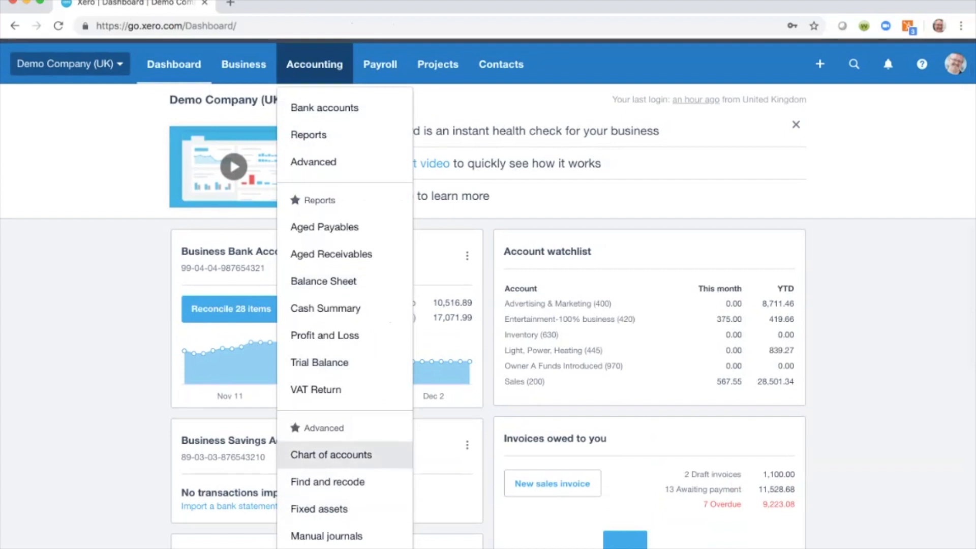
click(331, 454)
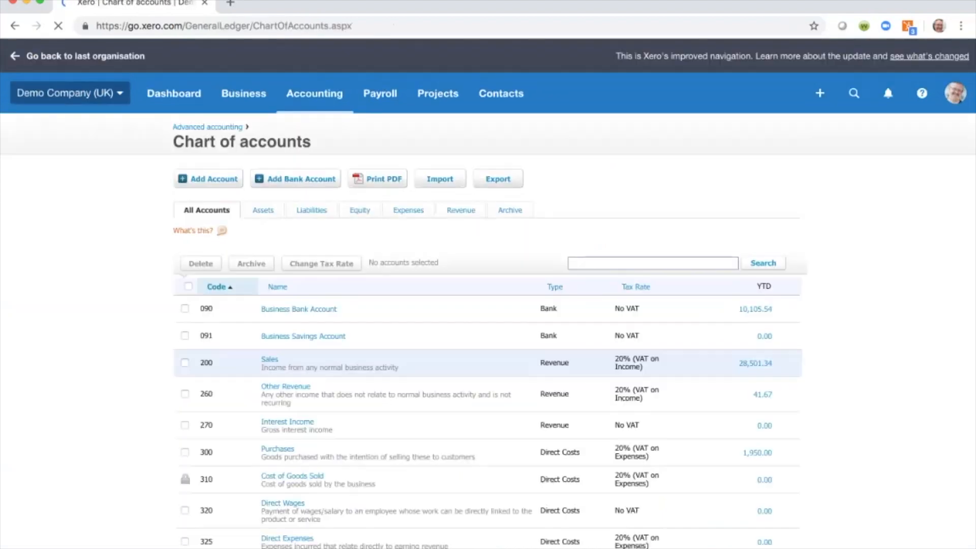
click(653, 395)
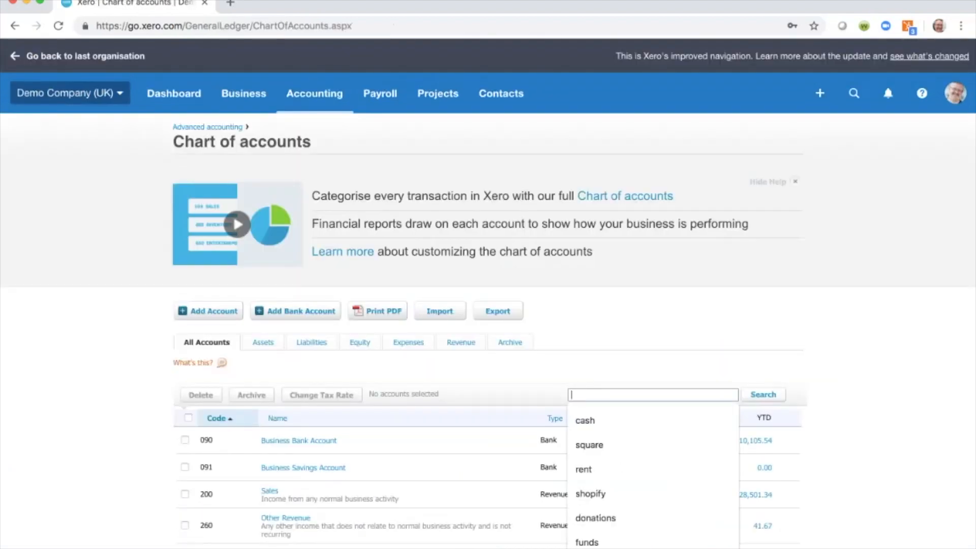
text(funds)
key(Return)
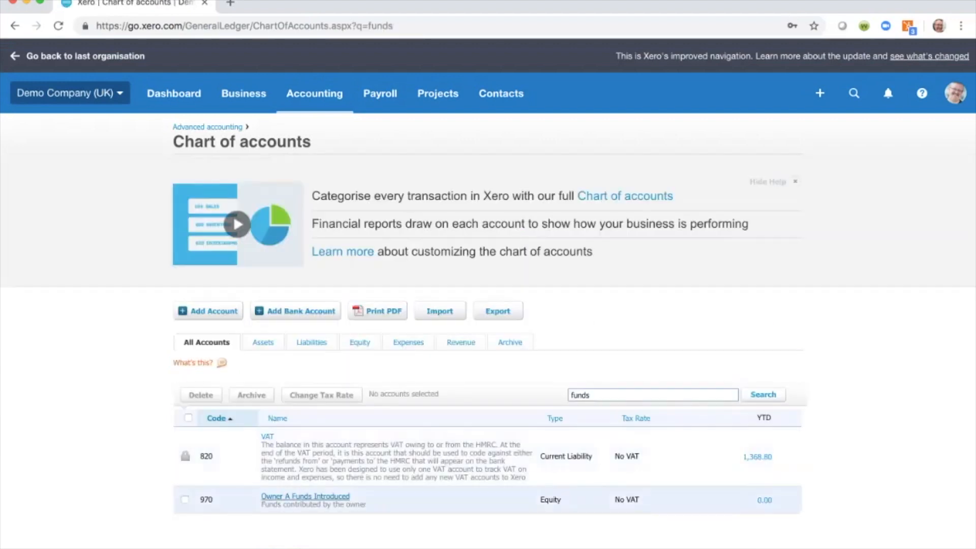
click(305, 496)
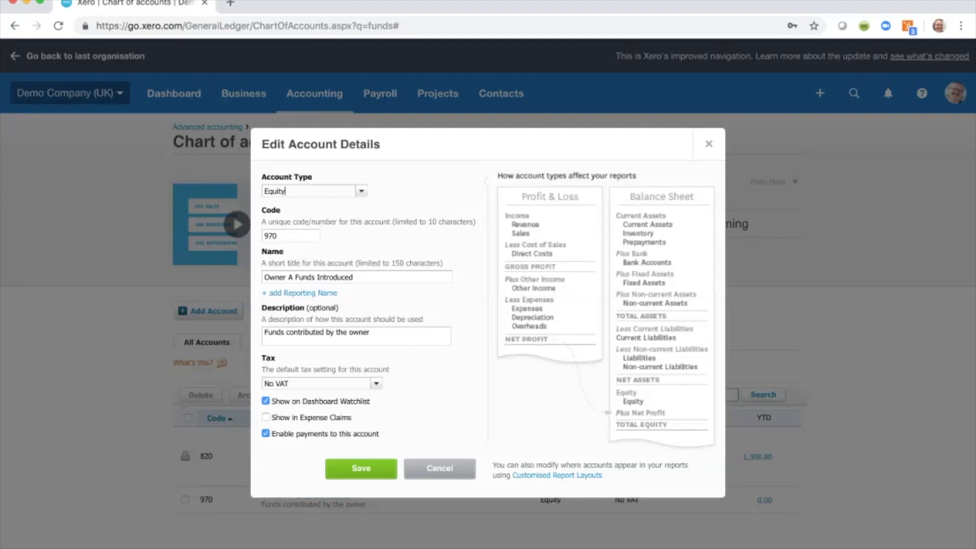
click(360, 469)
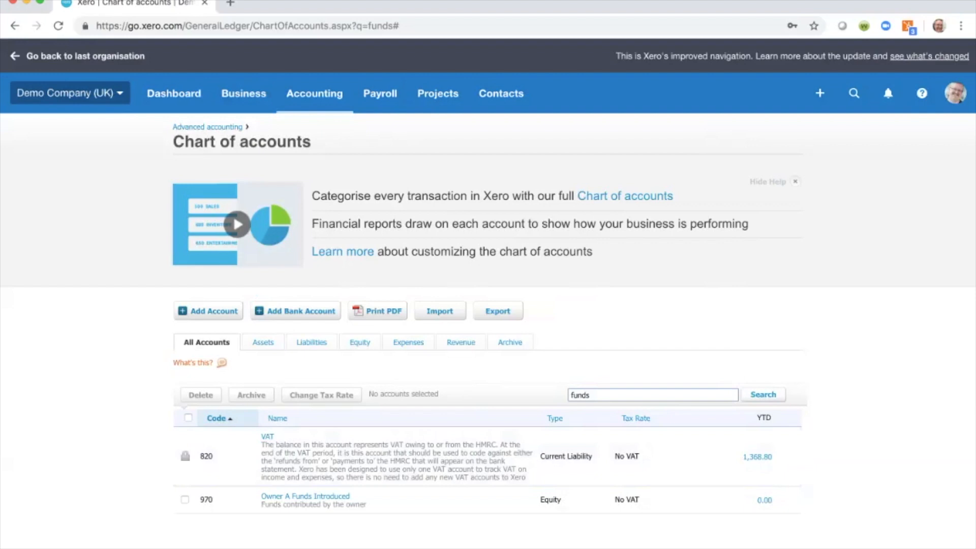
Step: Go back to the dashboard and scroll through the watchlist and bills you need to pay panels
click(174, 93)
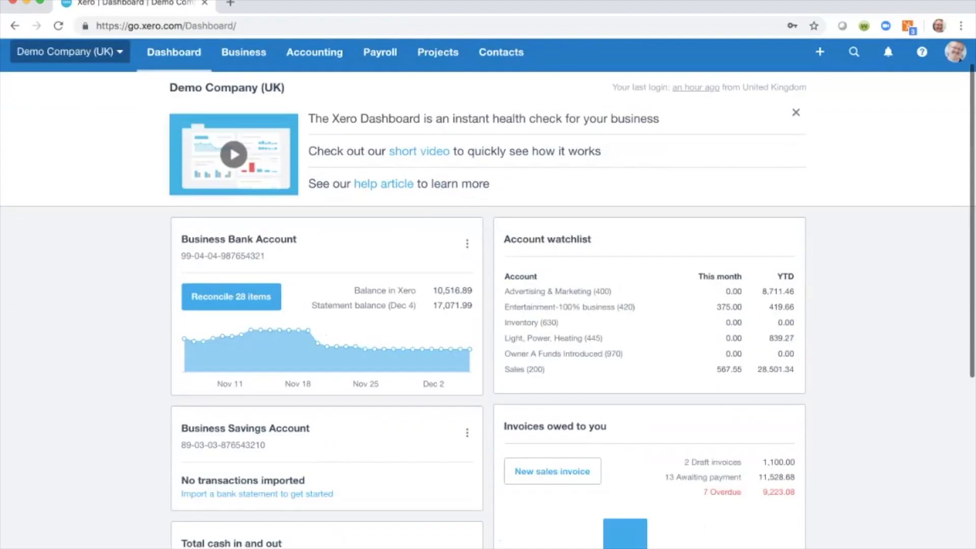
scroll(487, 294, down, 3)
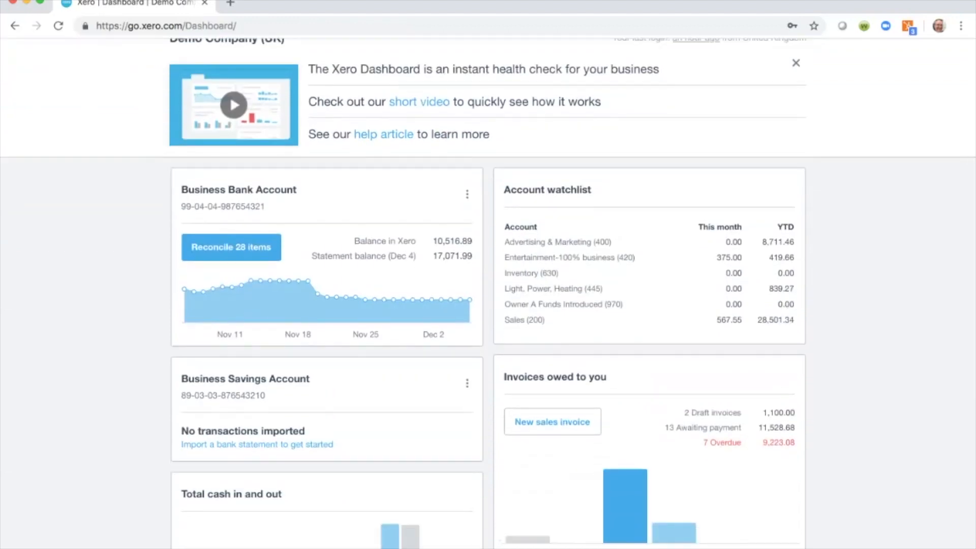
scroll(488, 293, down, 10)
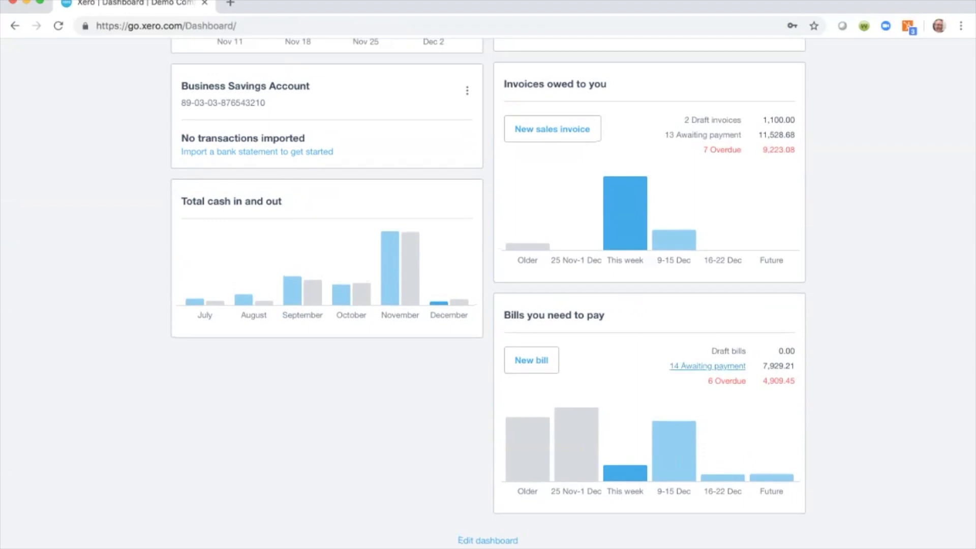
Step: Open bill CS815 from Capital Cab Co among the bills awaiting payment and add a payment dated 3 Dec 2018 paid from 970 - Owner A Funds Introduced
click(707, 366)
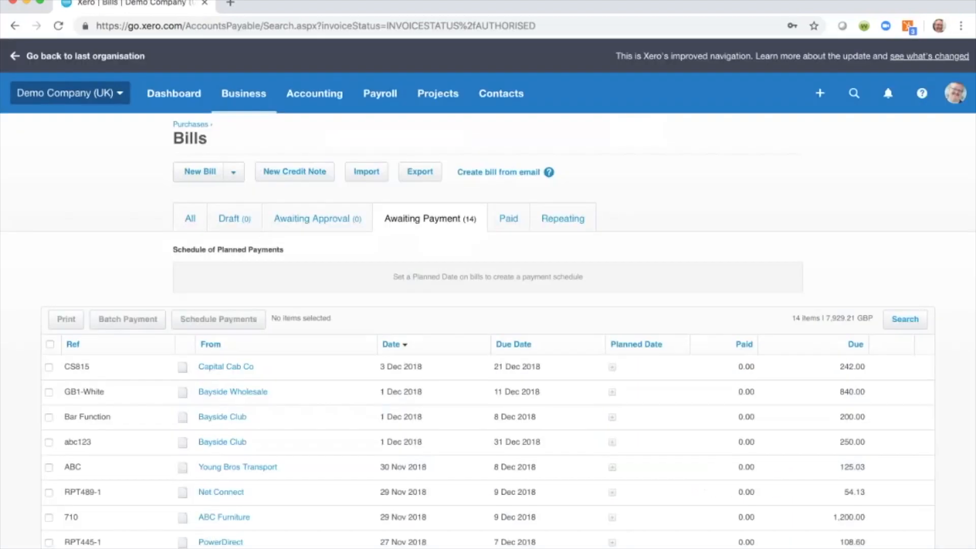
click(226, 366)
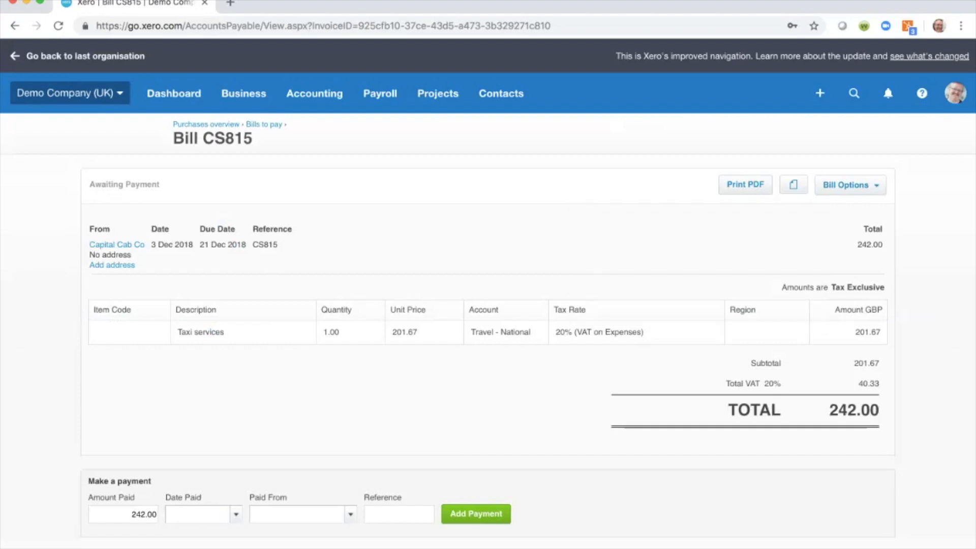
scroll(488, 285, down, 3)
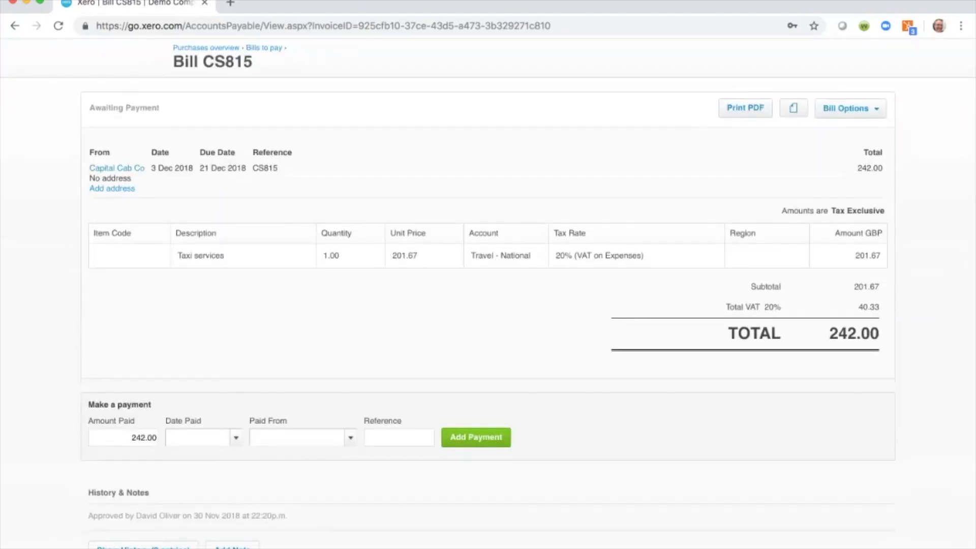
click(236, 438)
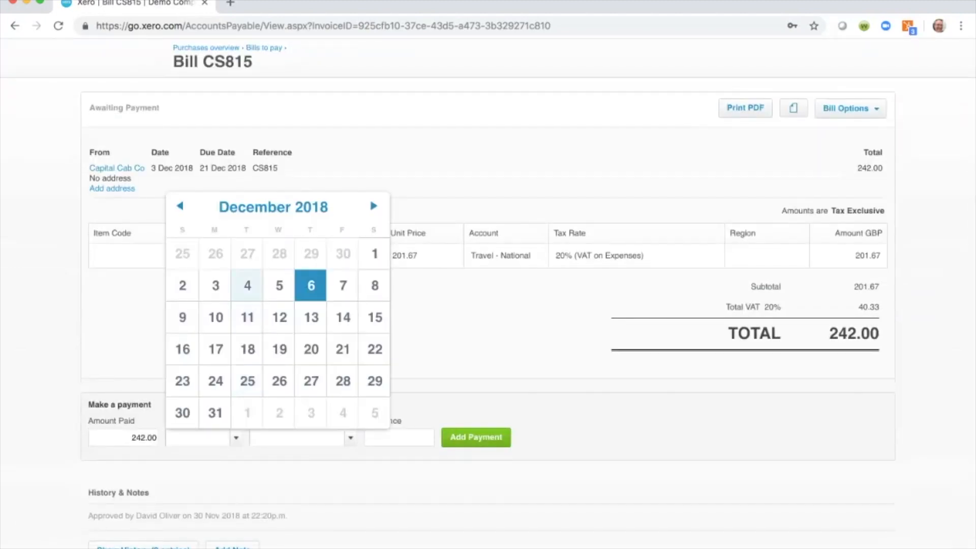
click(215, 284)
click(351, 438)
scroll(325, 506, down, 2)
scroll(487, 285, down, 2)
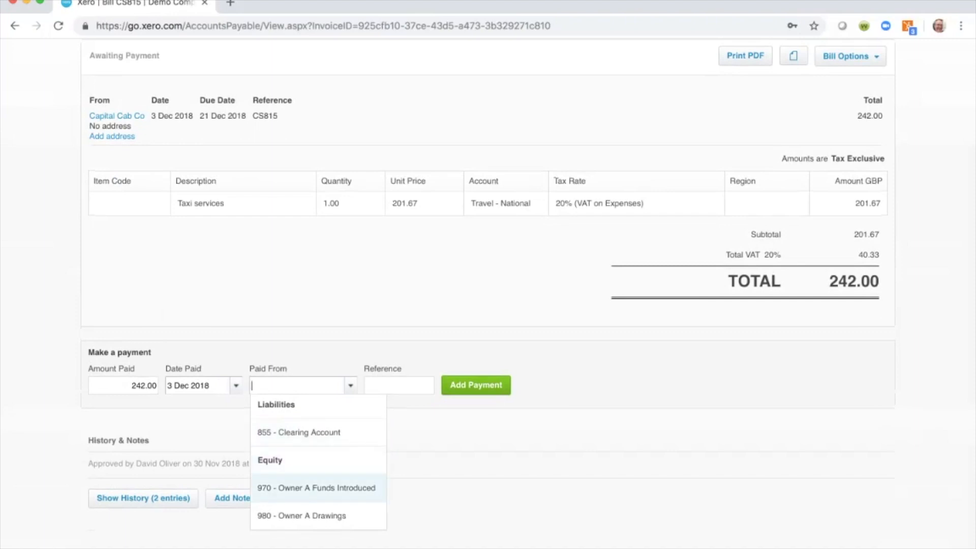
click(316, 488)
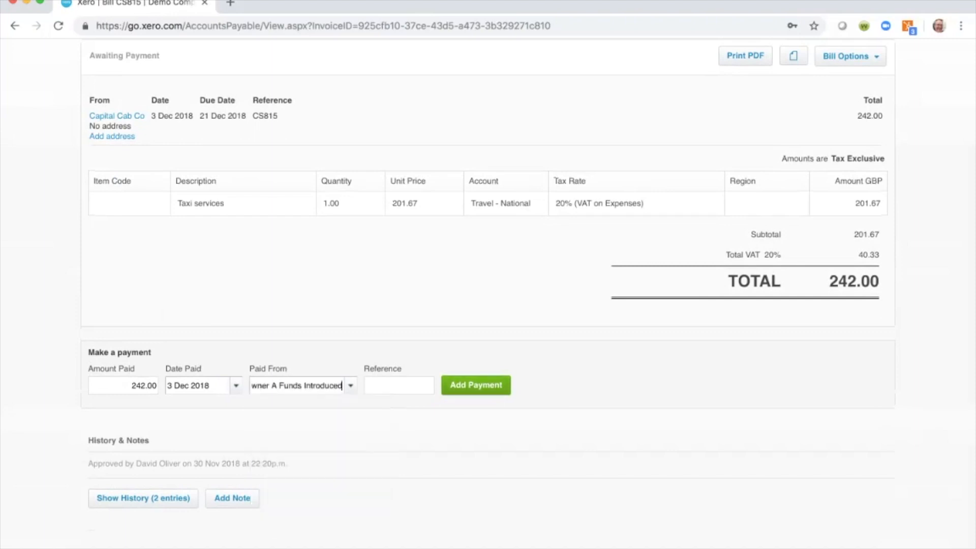
click(476, 385)
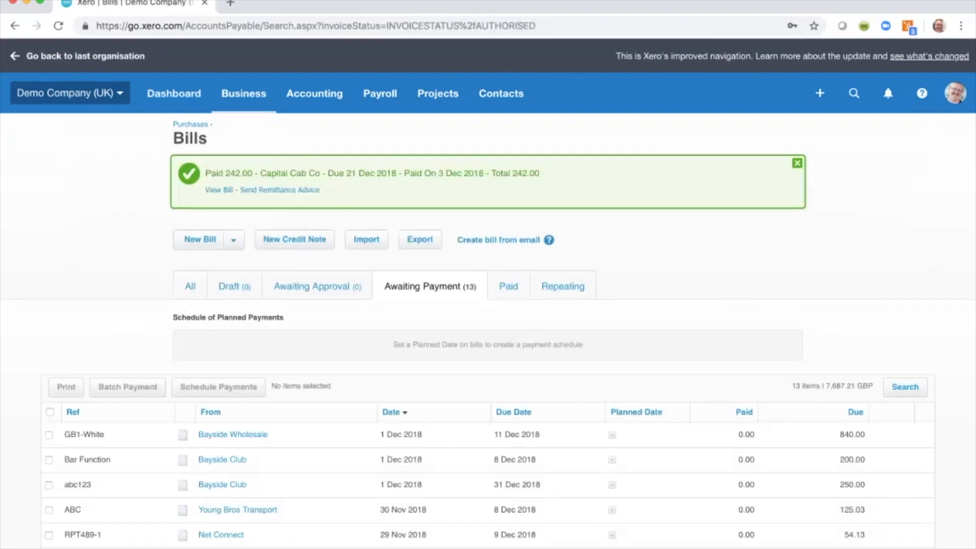
Step: Return to the dashboard and review the account watchlist
click(174, 94)
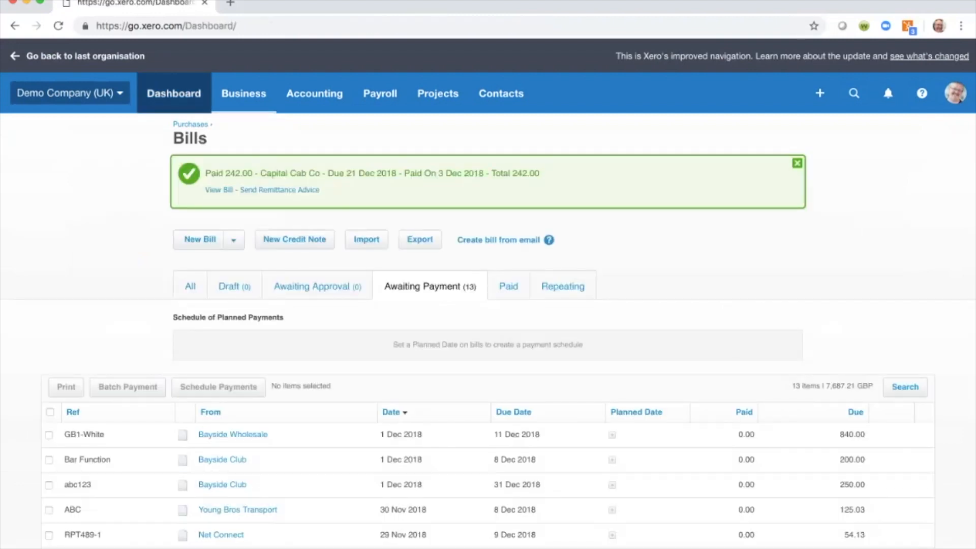
scroll(488, 293, down, 2)
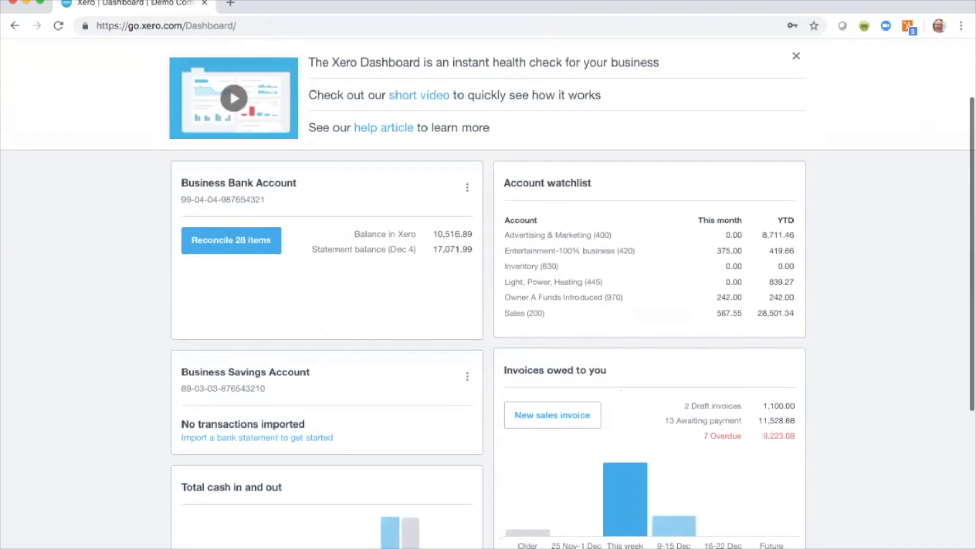
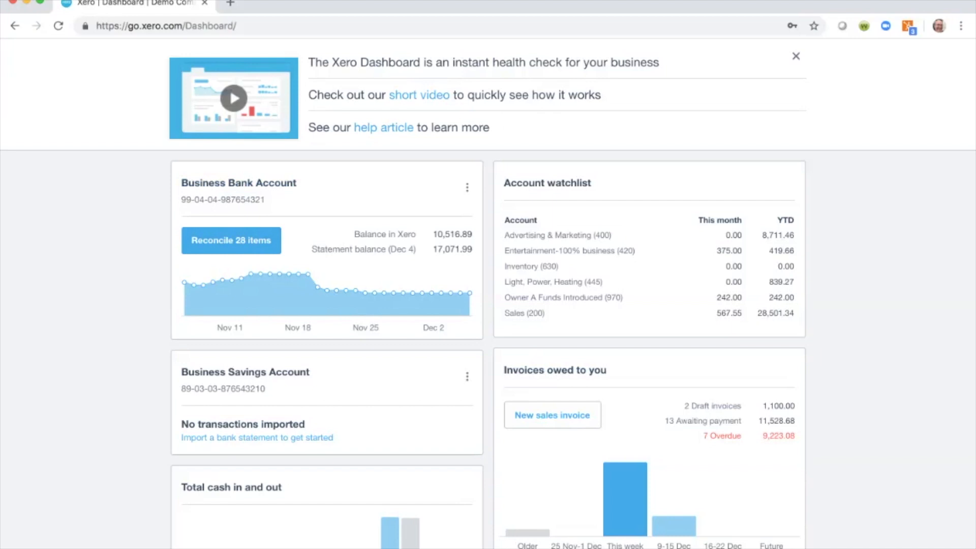
Step: Open the Business Bank Account reconciliation and accept the suggested matches for the Truxton Property Management rent and Ridgeway University receipt
click(231, 240)
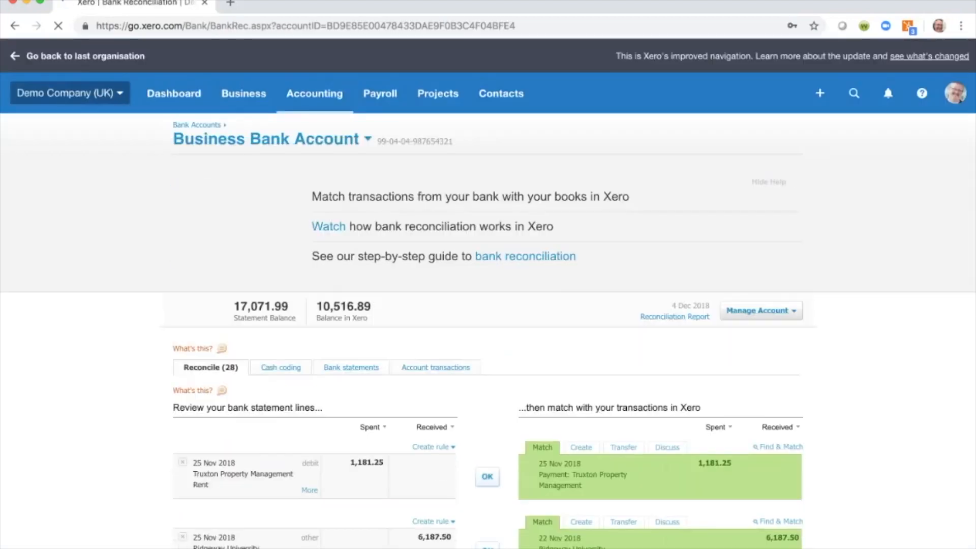
scroll(488, 293, down, 3)
scroll(488, 293, down, 2)
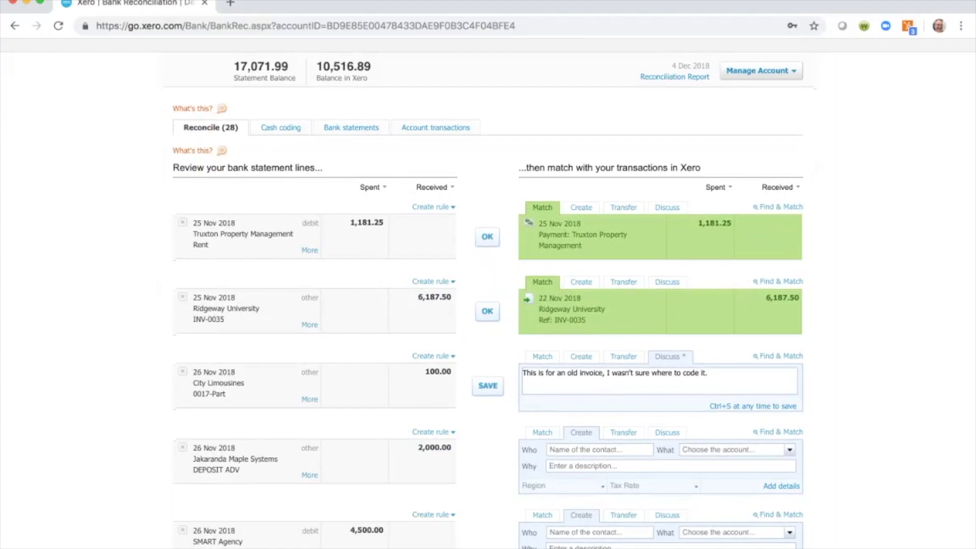
scroll(487, 294, up, 2)
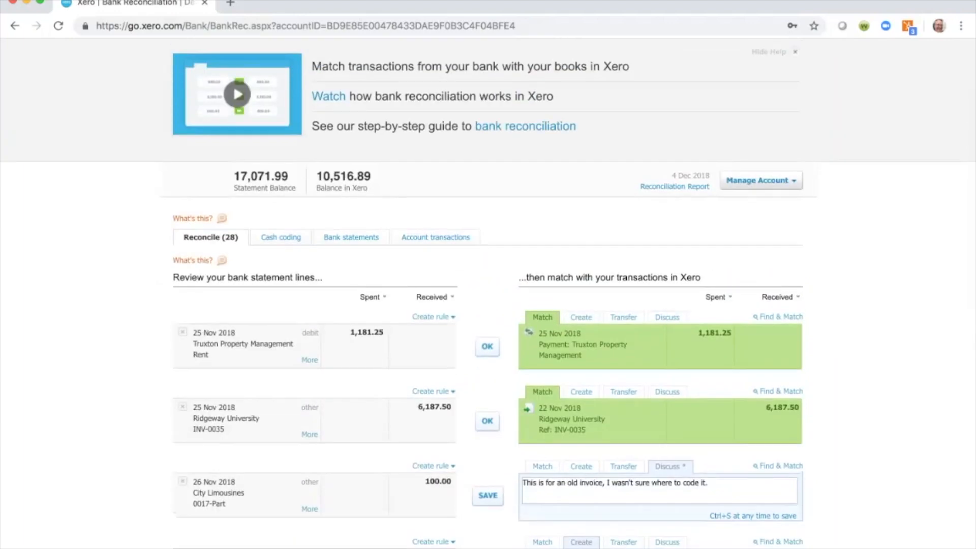
scroll(487, 294, down, 3)
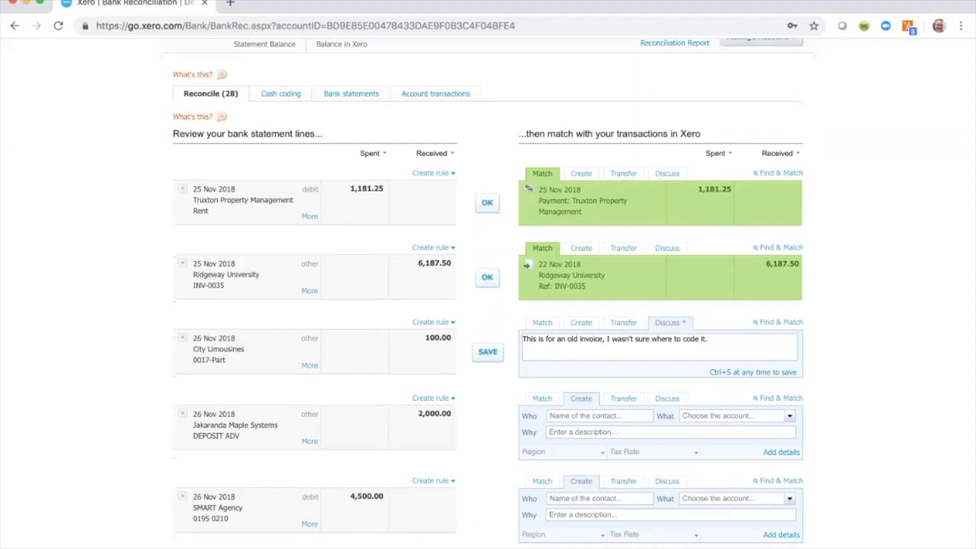
scroll(488, 293, down, 2)
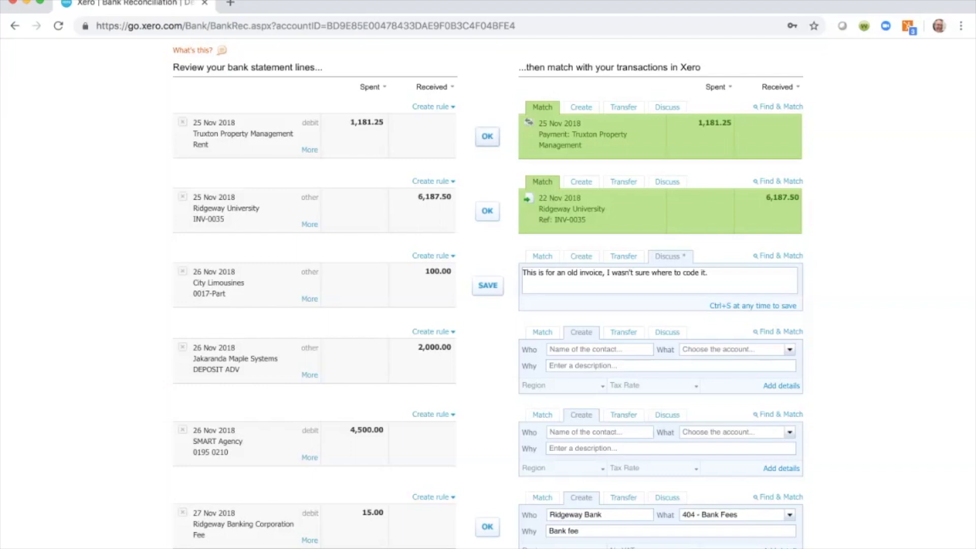
click(487, 137)
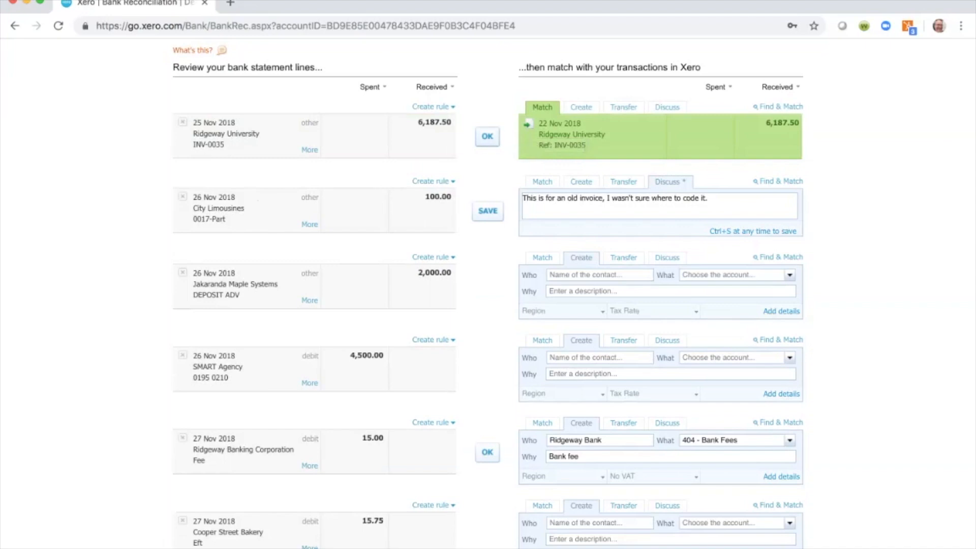
click(487, 137)
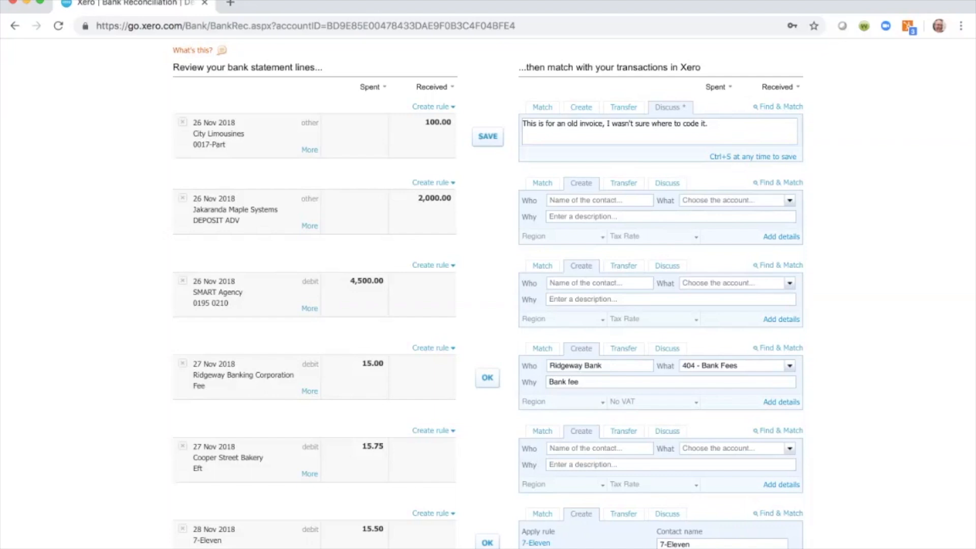
Step: Code the Jakaranda Maple Systems deposit to a new contact named Jakaranda Maple Systems and account 200 - Sales
scroll(574, 294, down, 2)
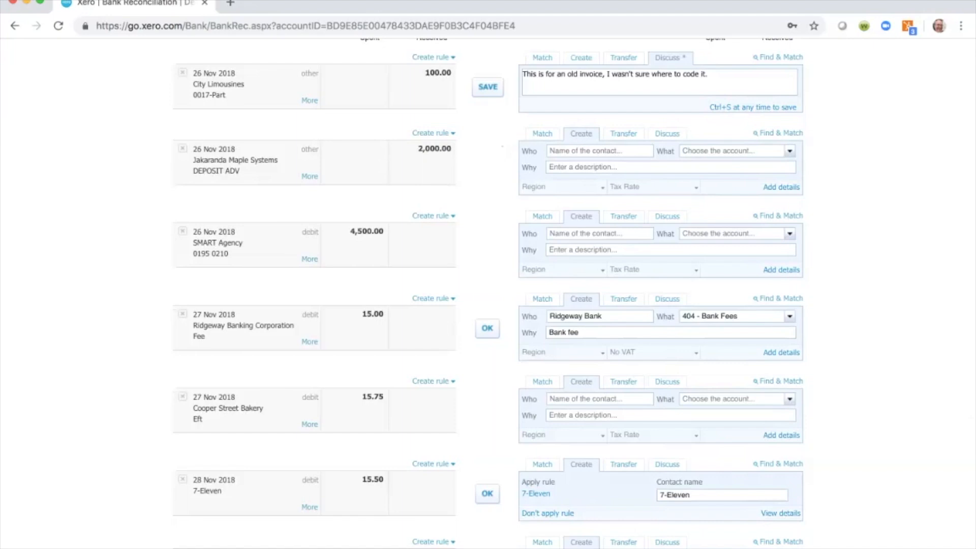
drag(278, 160, 193, 160)
key(ctrl+c)
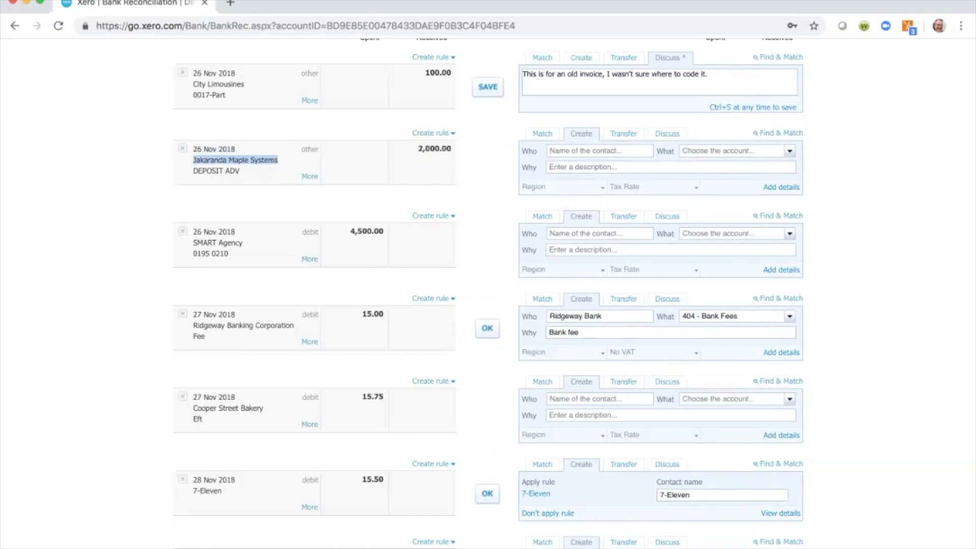
click(599, 151)
key(ctrl+v)
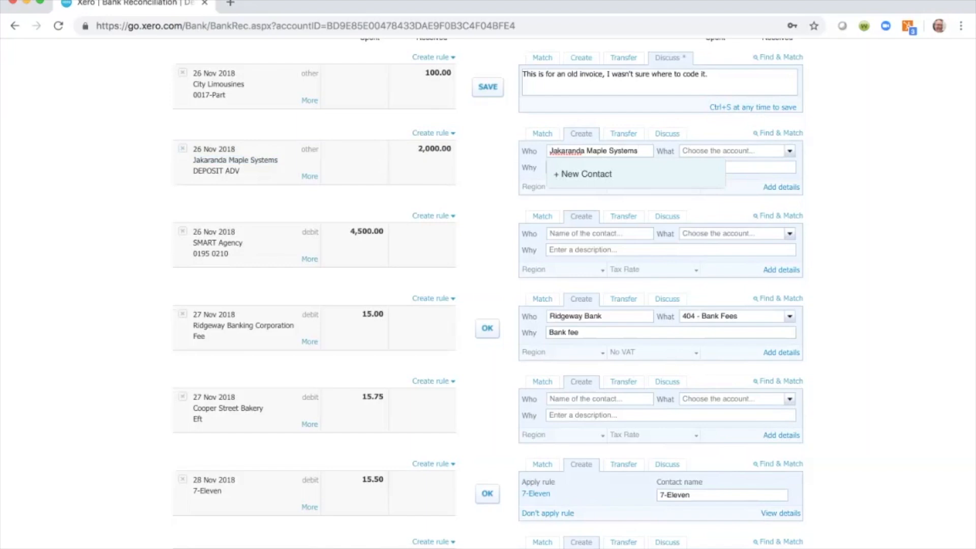
key(Tab)
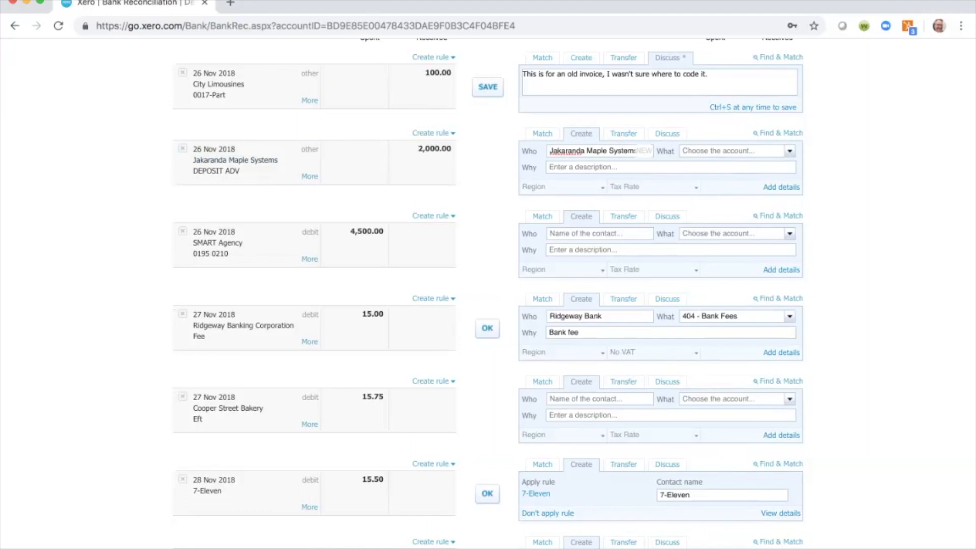
key(Tab)
text(sal)
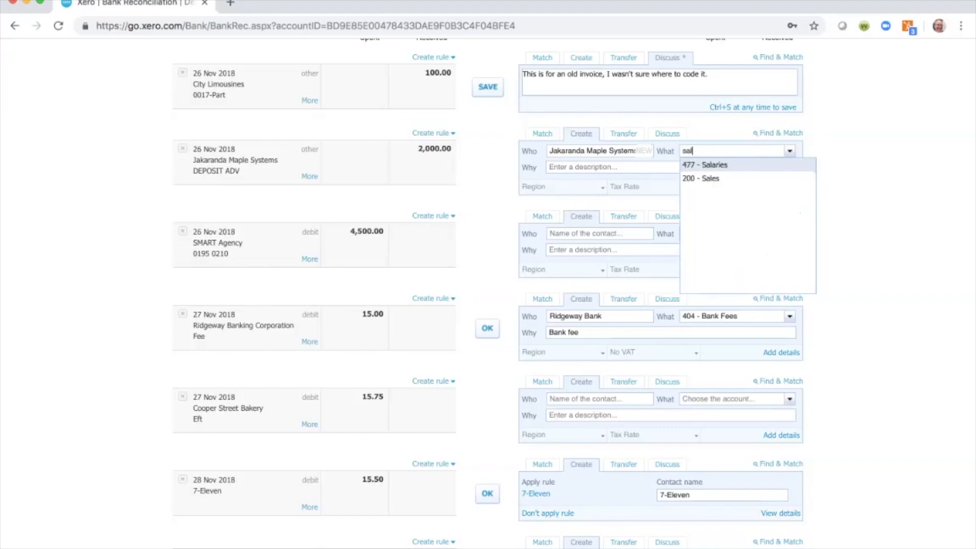
key(Down)
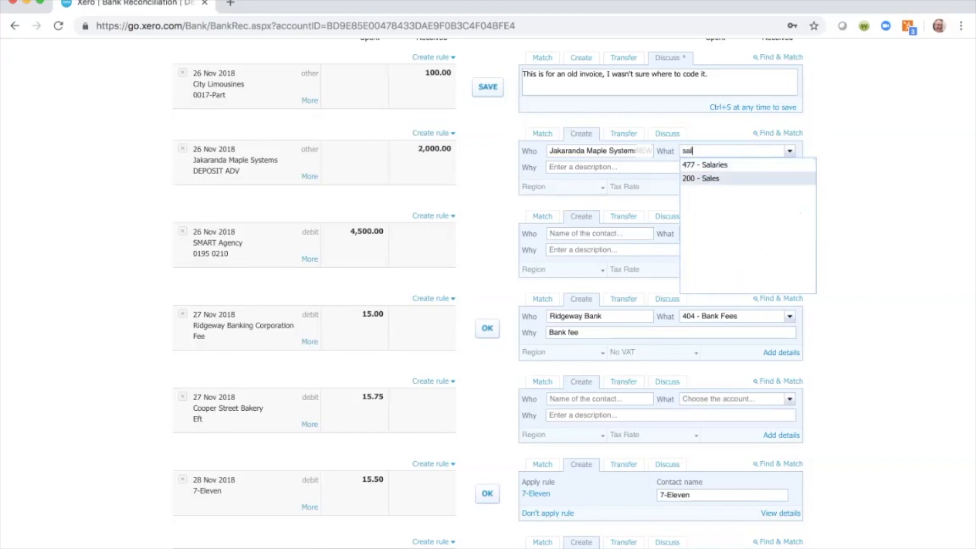
key(Return)
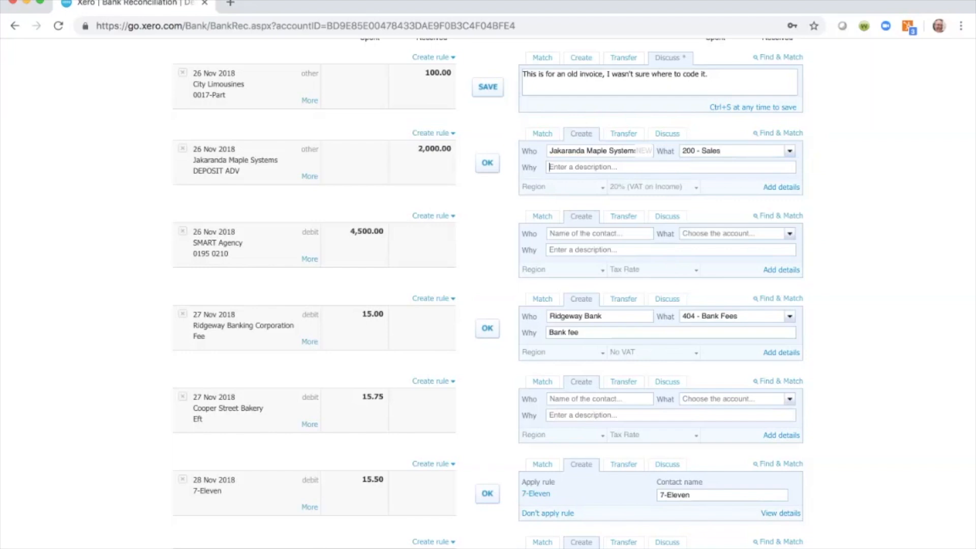
Step: Describe the Jakaranda Maple Systems deposit as Services with tax rate 20% (VAT on Income) to reconcile it
text(Services)
click(696, 187)
click(622, 252)
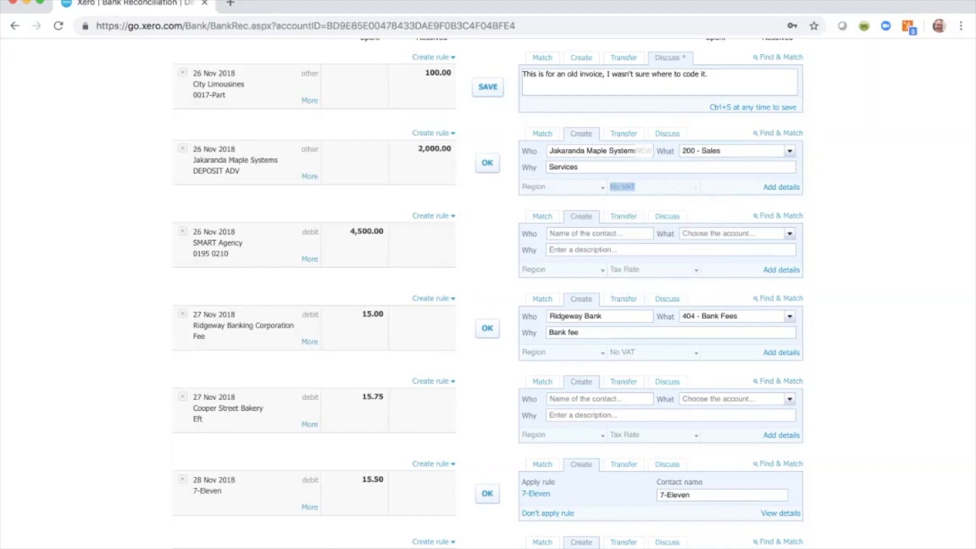
click(696, 187)
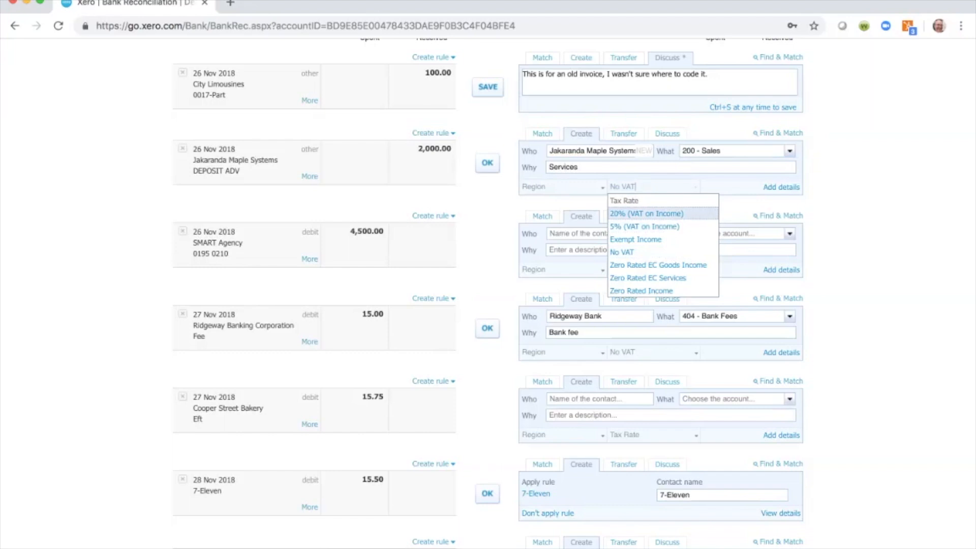
click(646, 214)
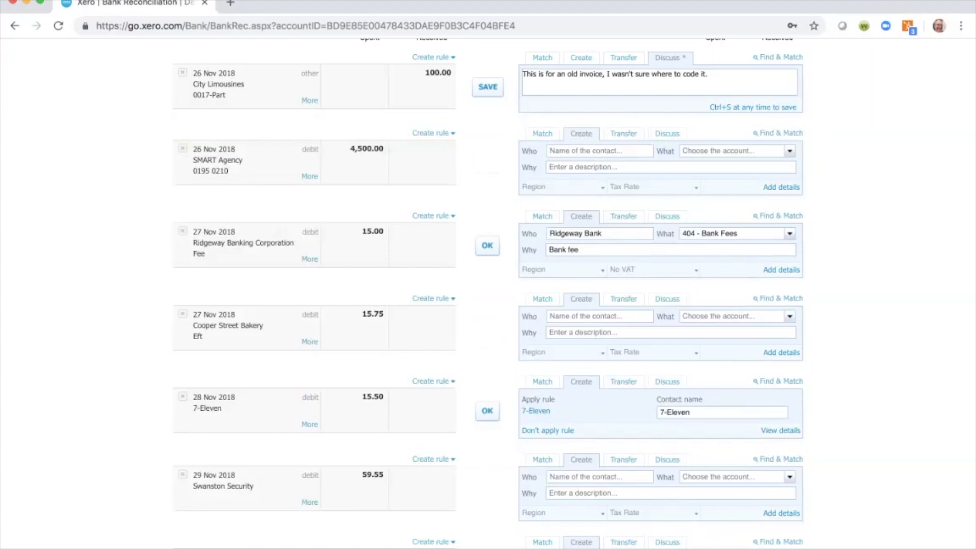
Step: Use Find & Match to match the 4,500.00 SMART Agency payment to SMART Agency transactions SM0195 and SM0210 and reconcile it
scroll(574, 293, down, 1)
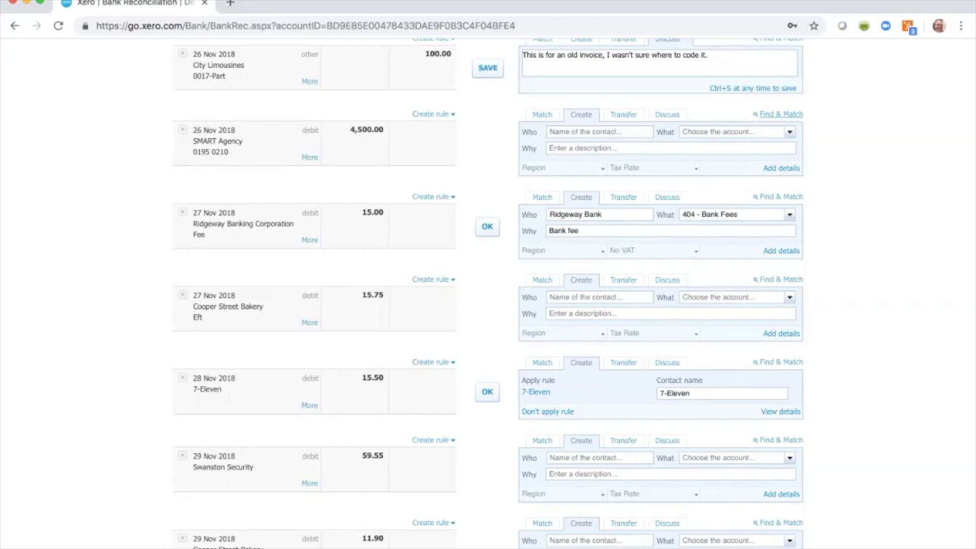
click(782, 113)
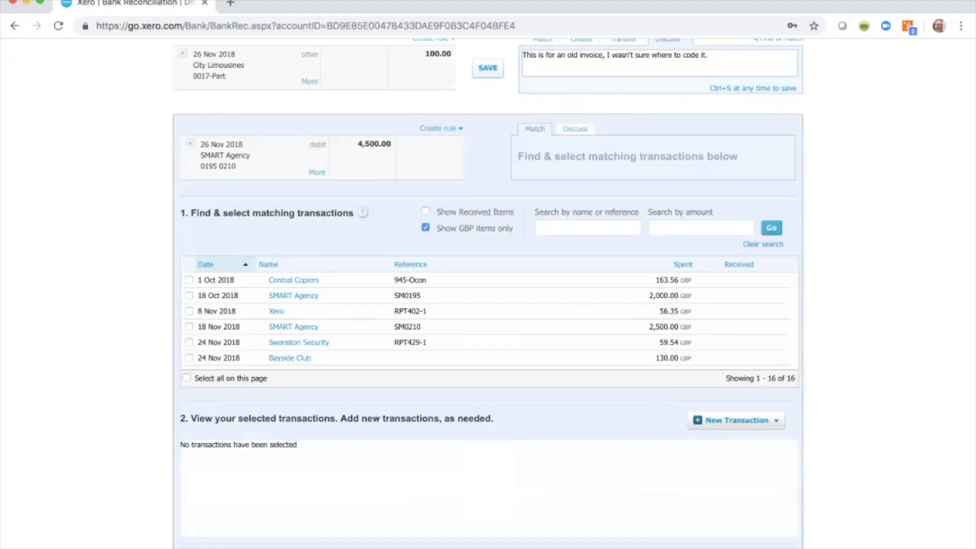
scroll(488, 305, down, 1)
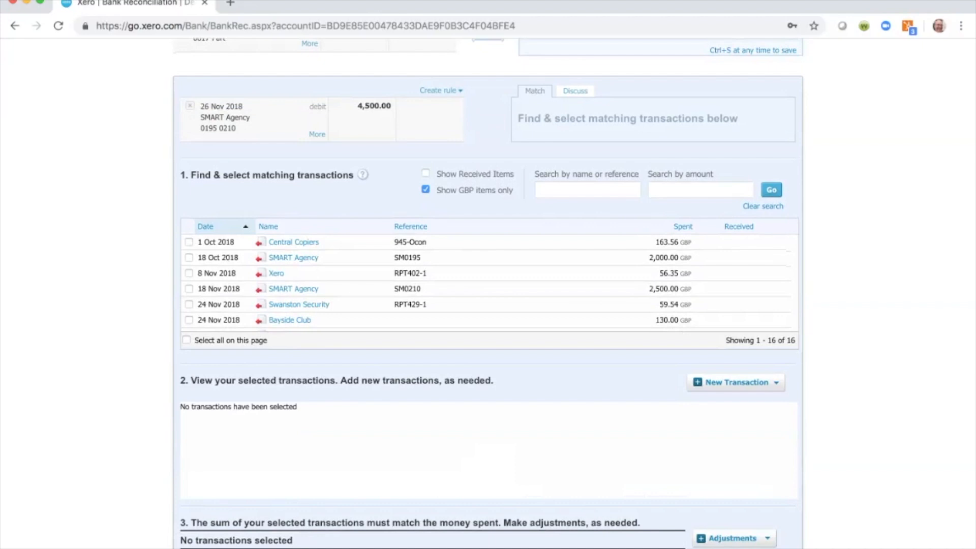
text(smart)
key(Return)
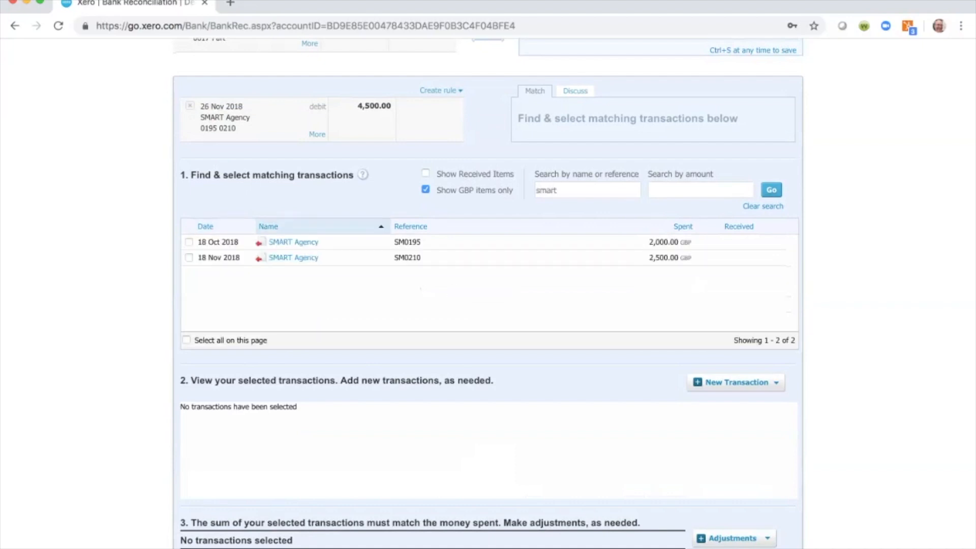
click(189, 242)
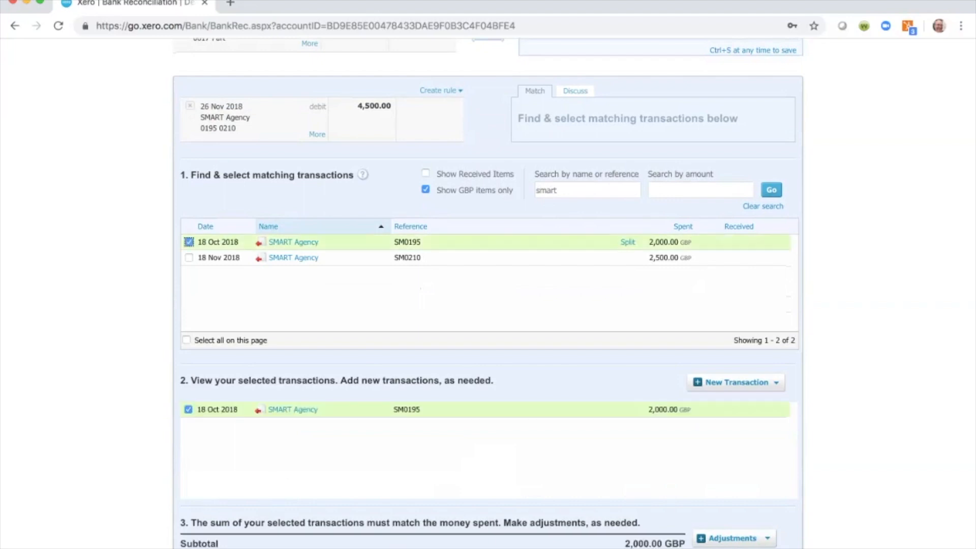
click(189, 258)
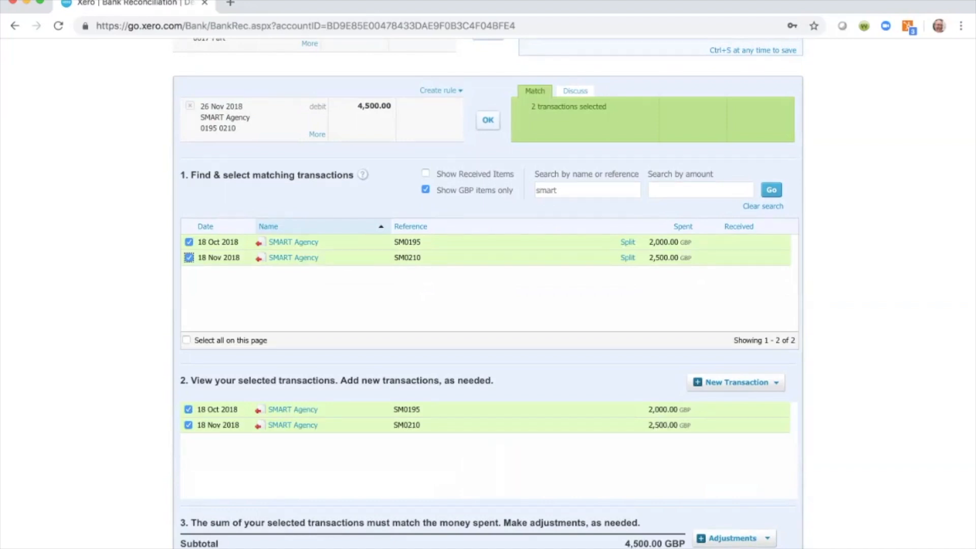
click(488, 120)
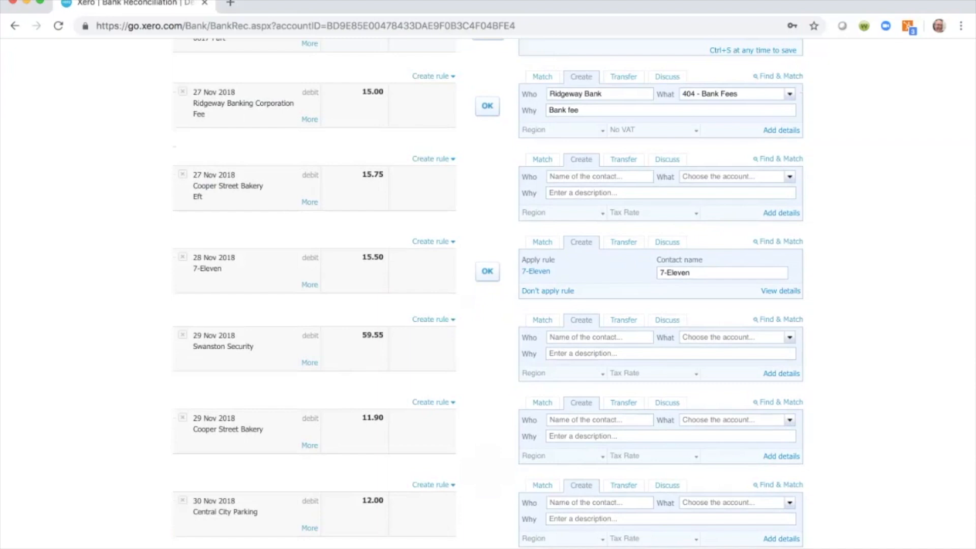
Step: Code the 27 Nov Cooper Street Bakery payment to new contact Coopers, account 429 - General Expenses, description Food, and reconcile it
click(600, 177)
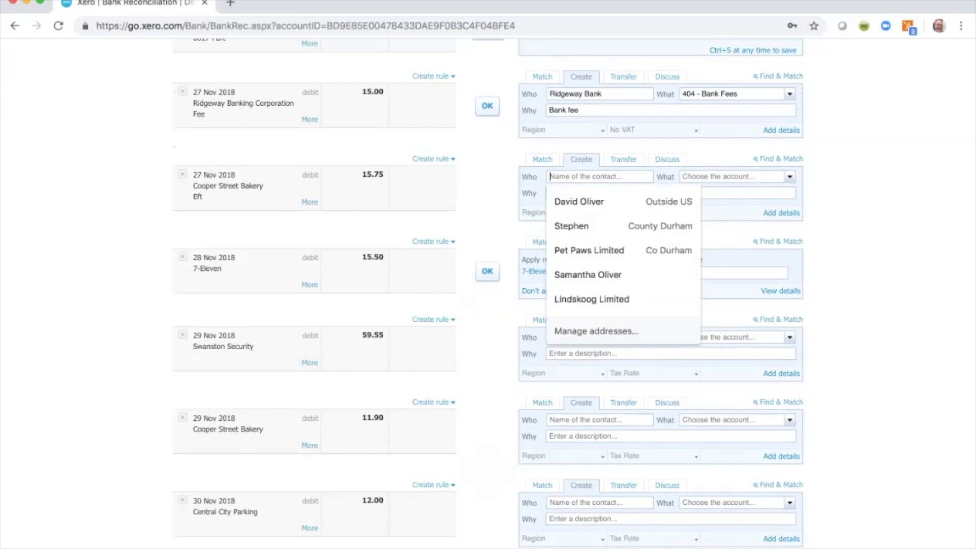
text(Coopers)
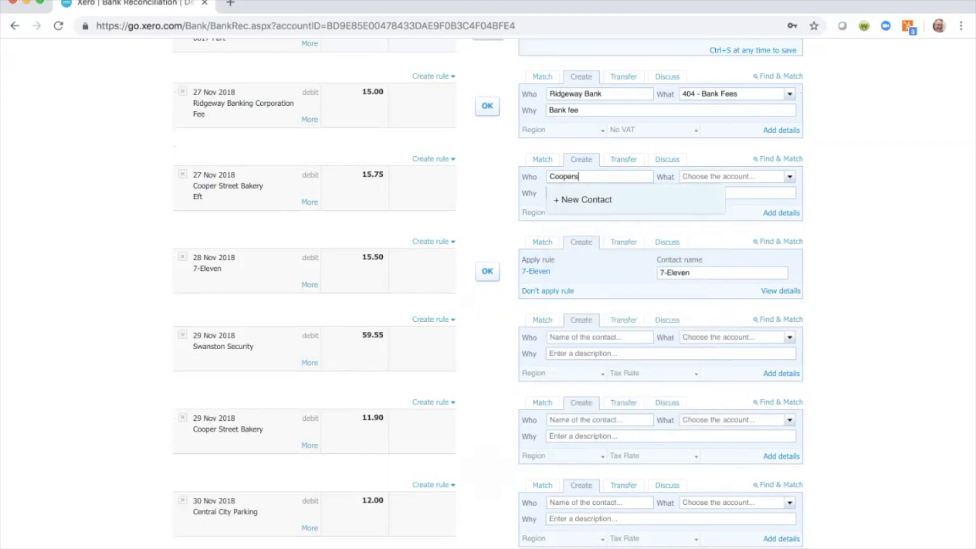
key(Tab)
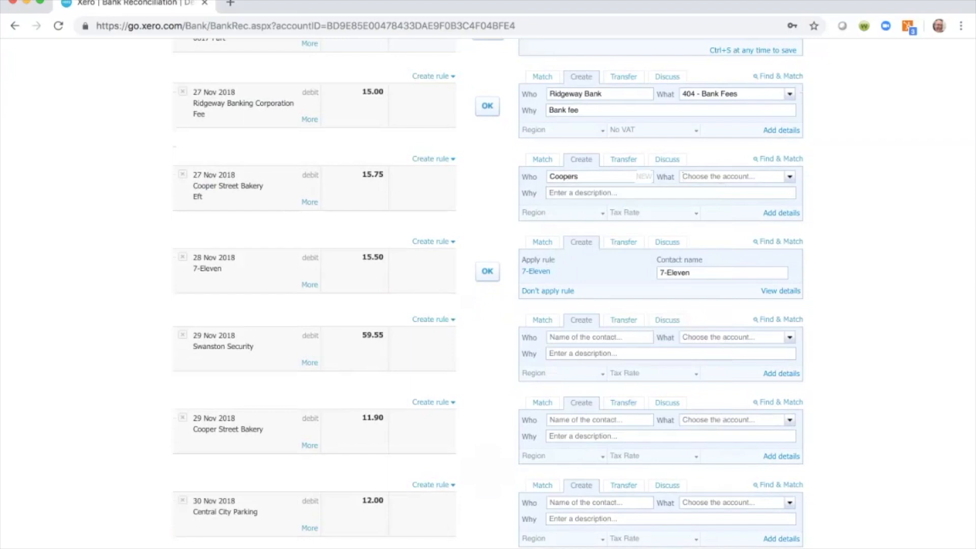
text(gen)
key(Tab)
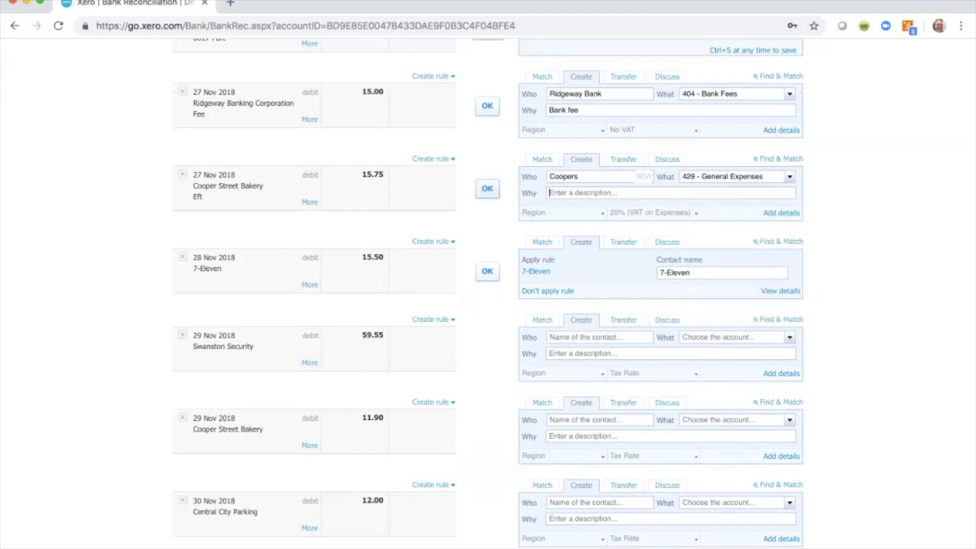
text(Food)
key(Return)
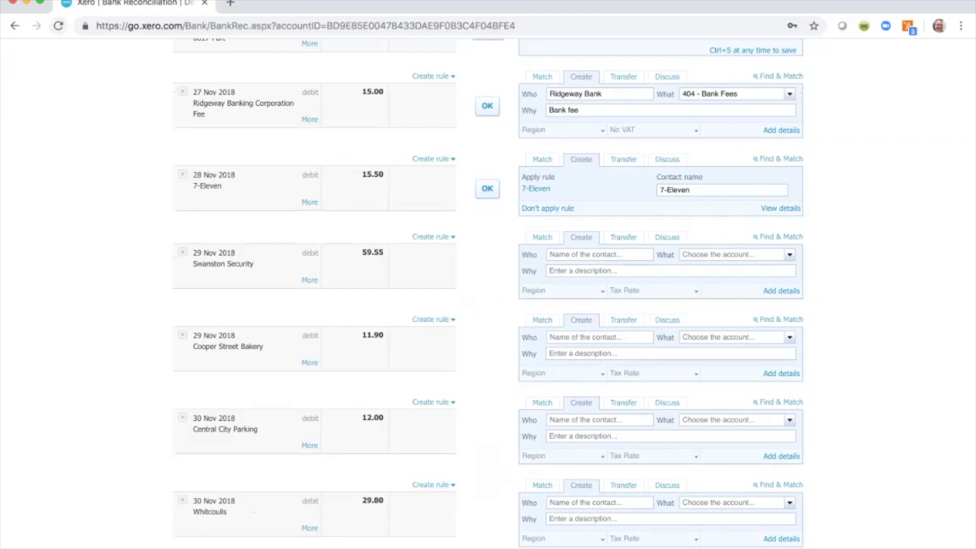
Step: Reload the reconciliation page and accept the suggested Coopers General Expenses coding for the 29 Nov Cooper Street Bakery payment
click(58, 26)
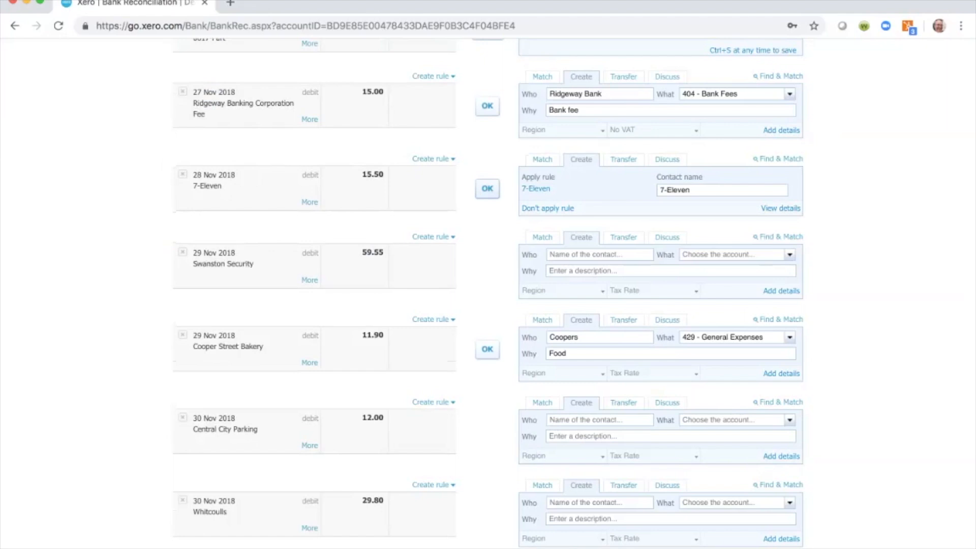
scroll(488, 293, down, 3)
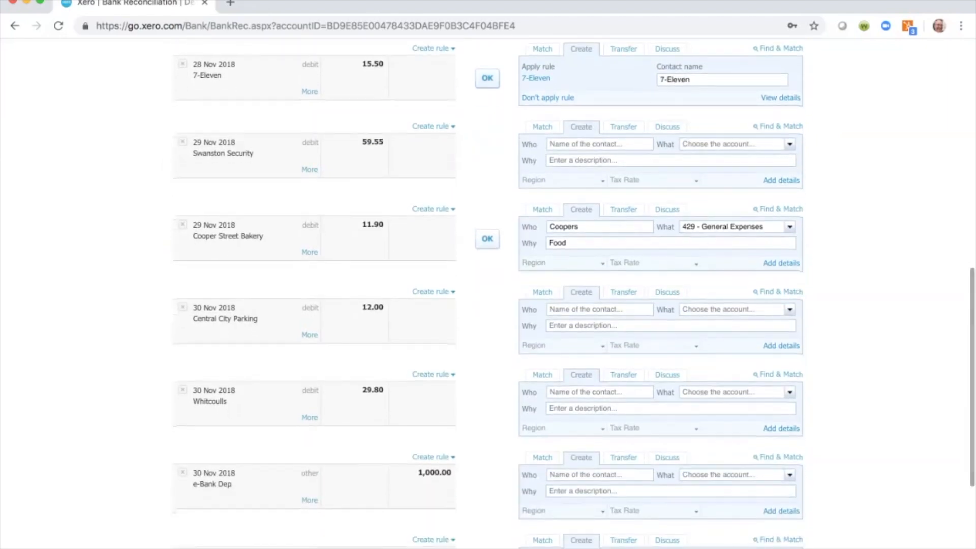
scroll(488, 293, down, 1)
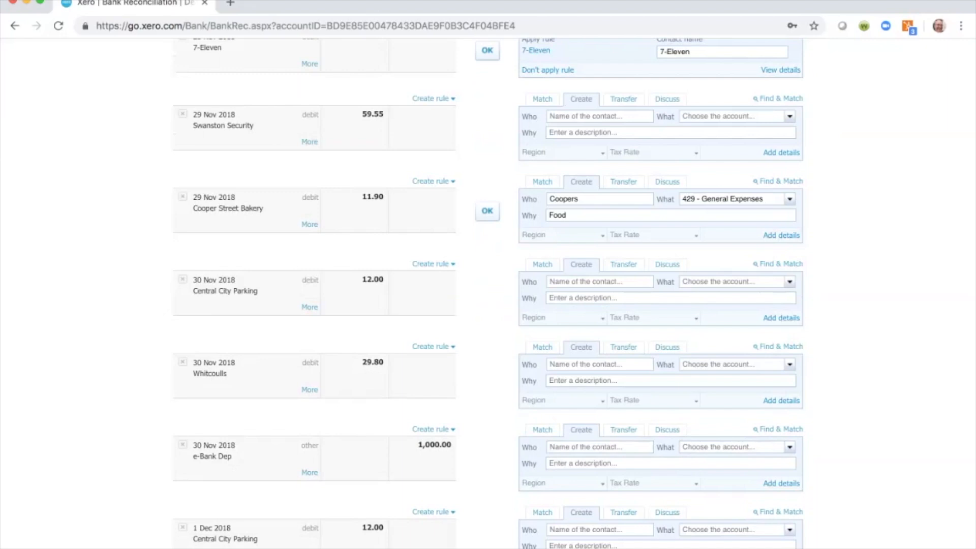
click(487, 211)
Step: Reconcile the 27 Nov Ridgeway Banking Corporation fee coded to Ridgeway Bank and 404 - Bank Fees
scroll(488, 295, up, 5)
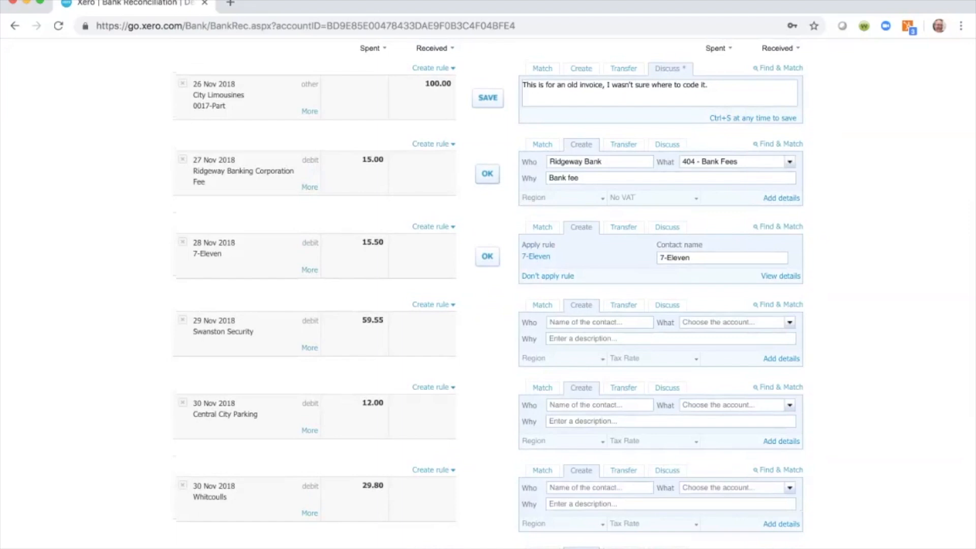
click(487, 173)
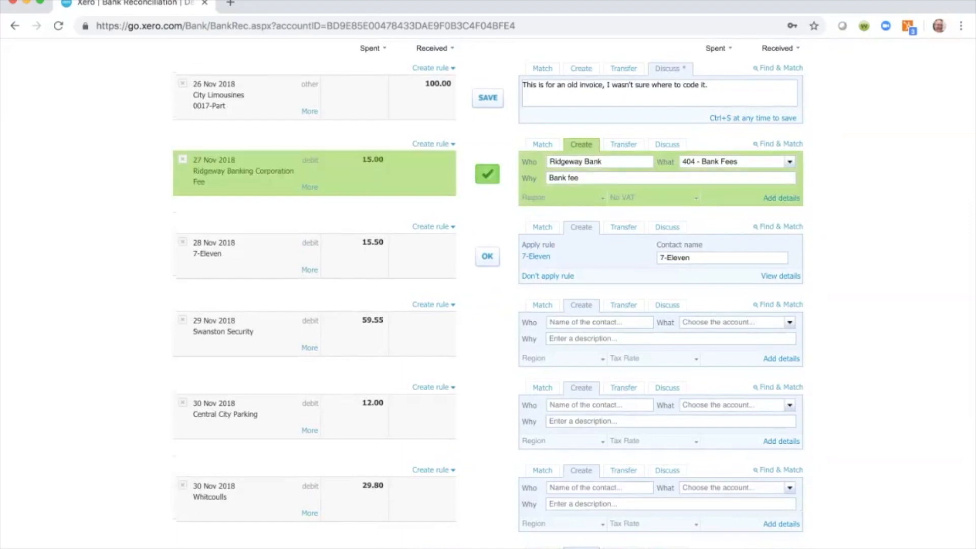
scroll(574, 293, up, 1)
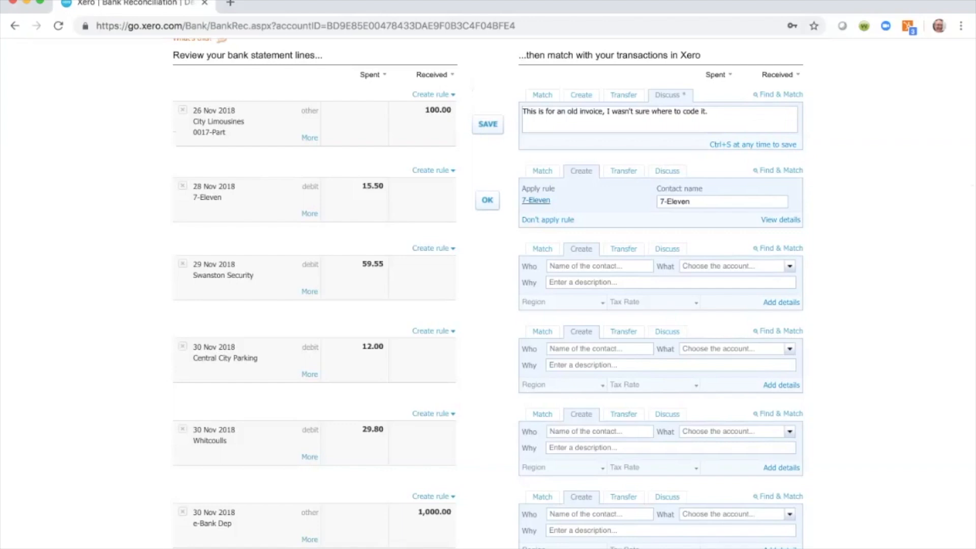
Step: Review the 7-Eleven bank rule's settings, then reconcile the 28 Nov 7-Eleven payment using that rule
click(535, 200)
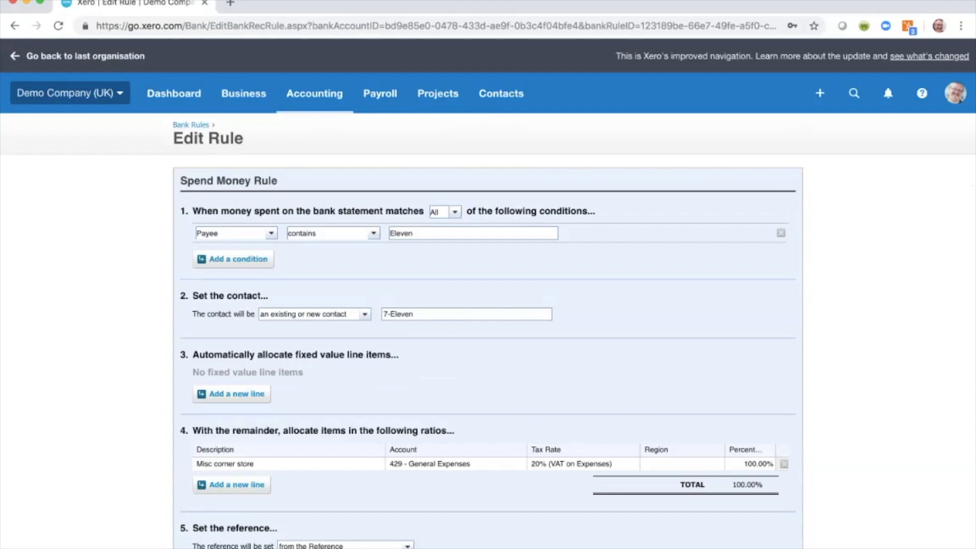
scroll(488, 295, down, 3)
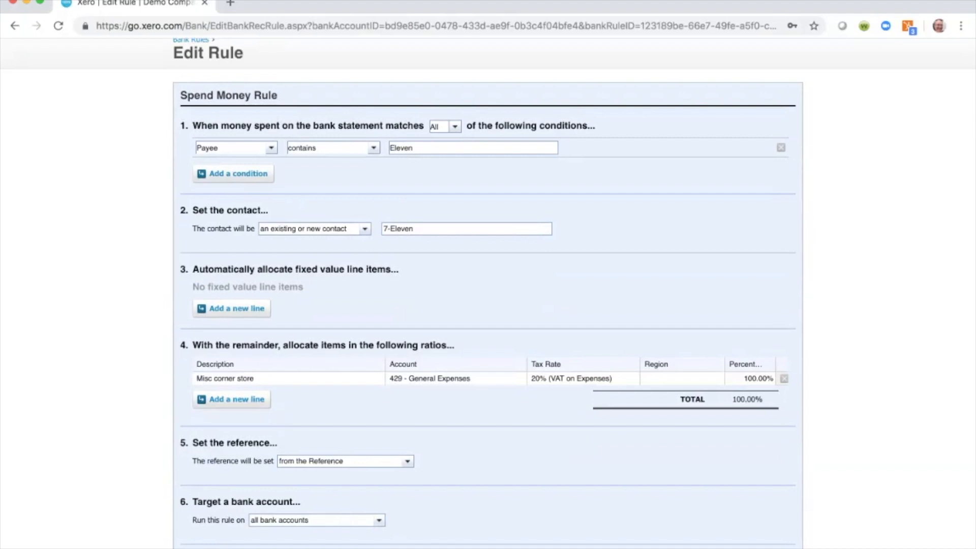
scroll(488, 295, down, 3)
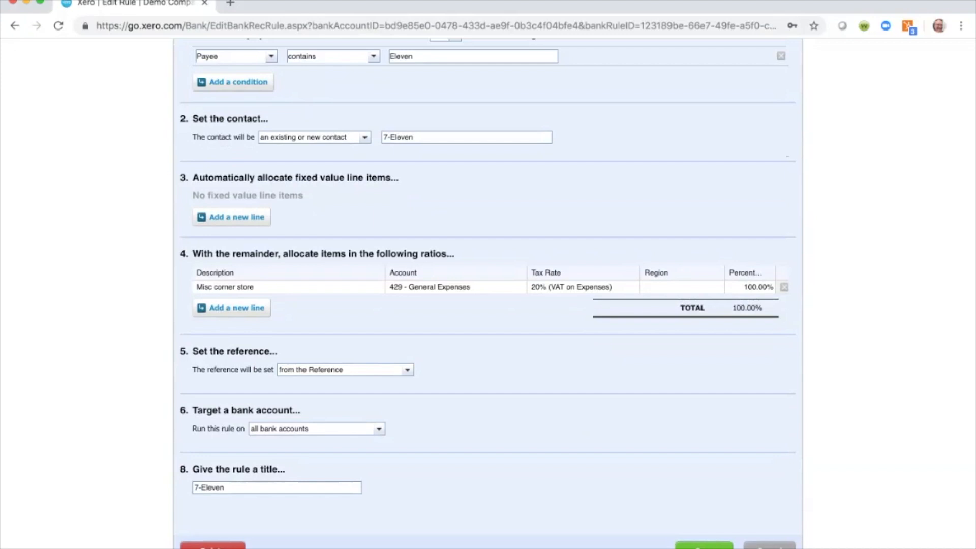
scroll(488, 295, down, 2)
scroll(488, 295, up, 5)
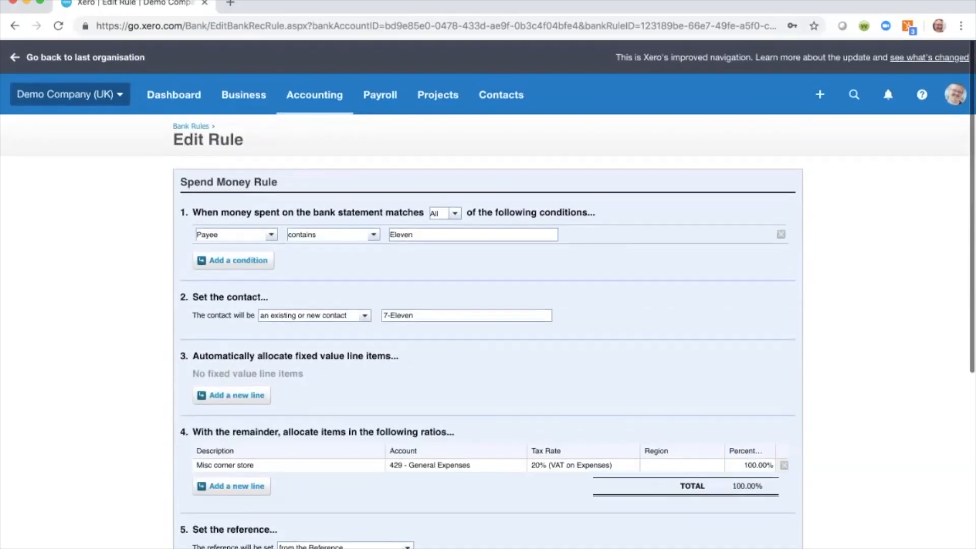
click(15, 25)
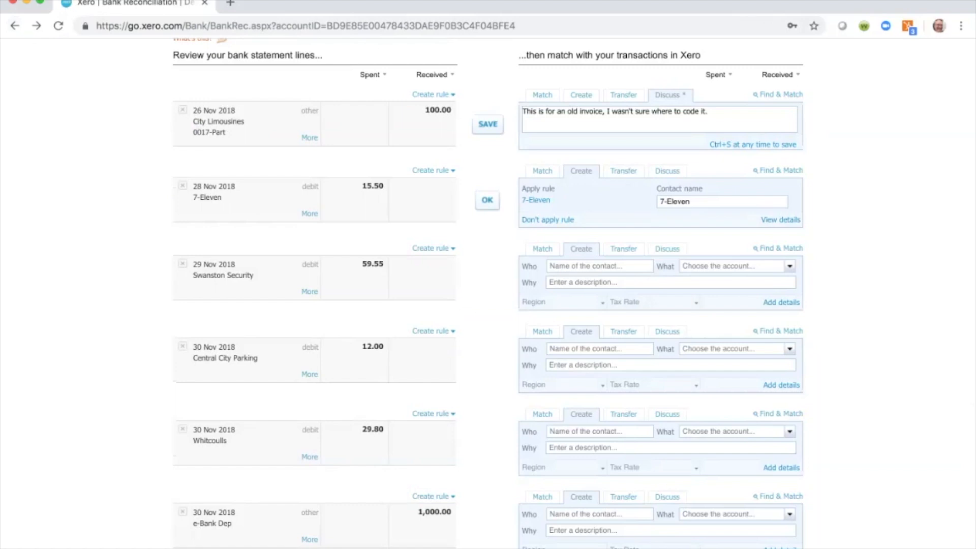
click(487, 200)
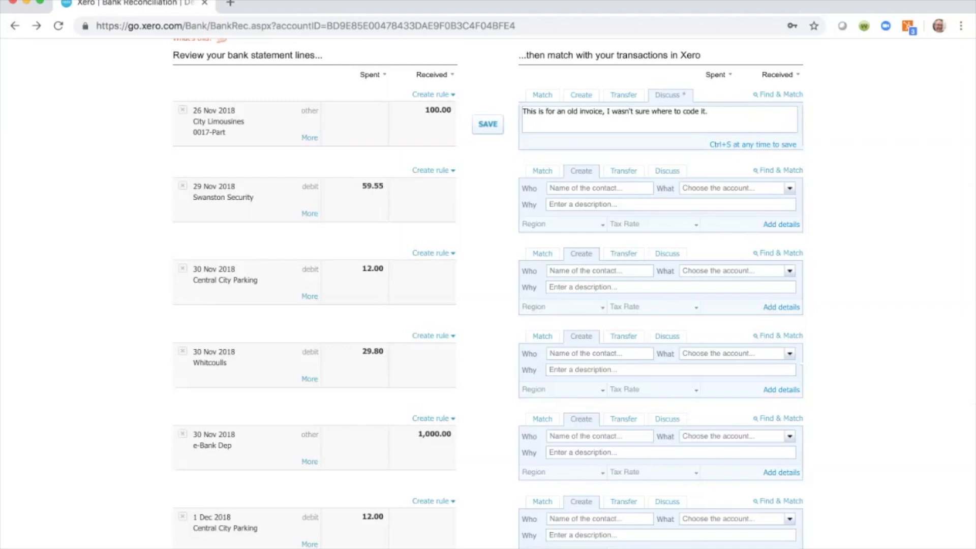
Step: Reconcile the 30 Nov e-Bank Dep receipt as a transfer with the Business Savings Account
scroll(574, 293, down, 5)
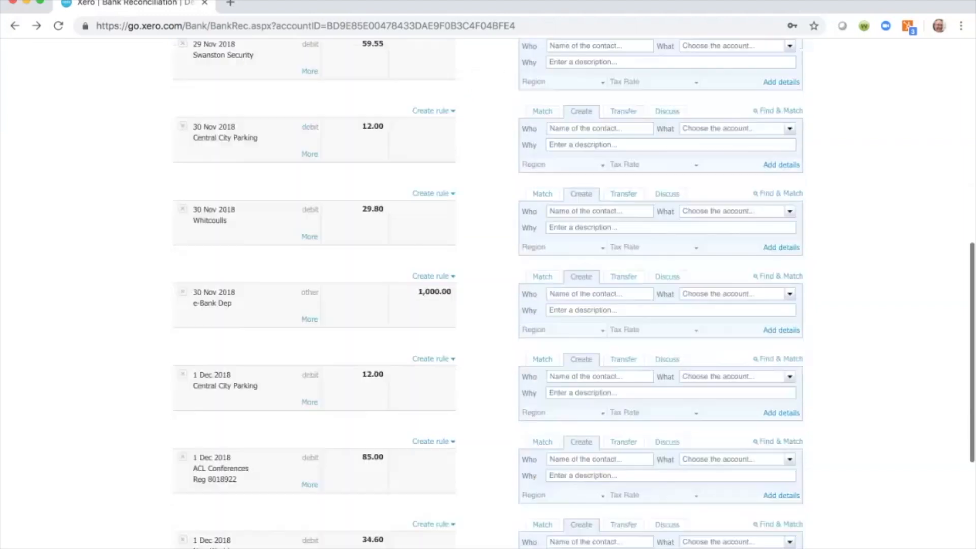
scroll(574, 293, down, 1)
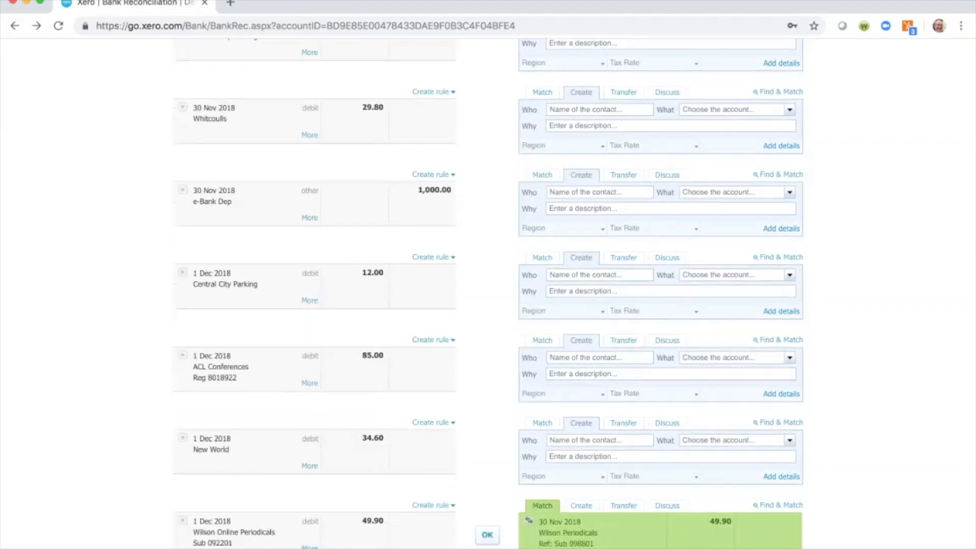
drag(419, 190, 453, 190)
click(451, 191)
click(623, 174)
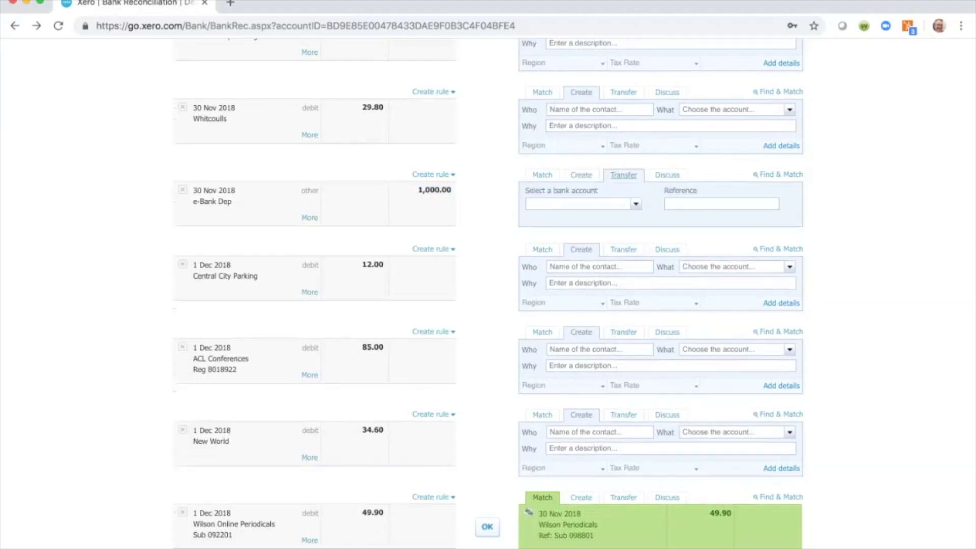
click(635, 204)
click(571, 217)
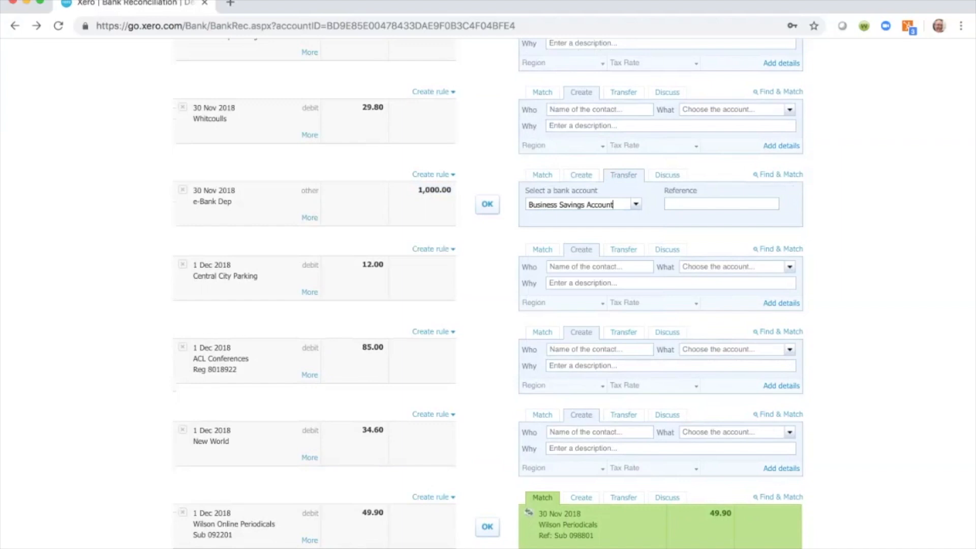
click(487, 204)
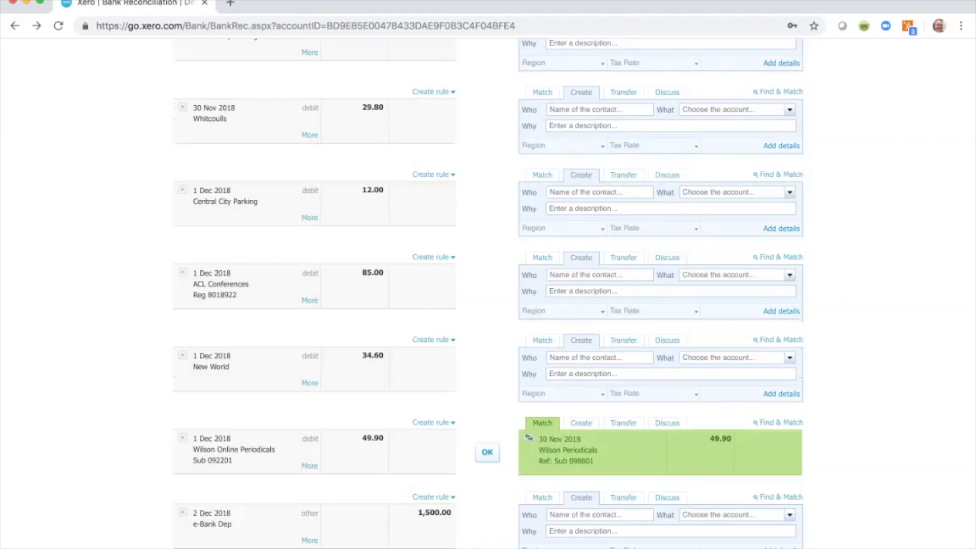
Step: Return to the dashboard and examine the Business Bank Account tile and its options menu
scroll(488, 295, up, 3)
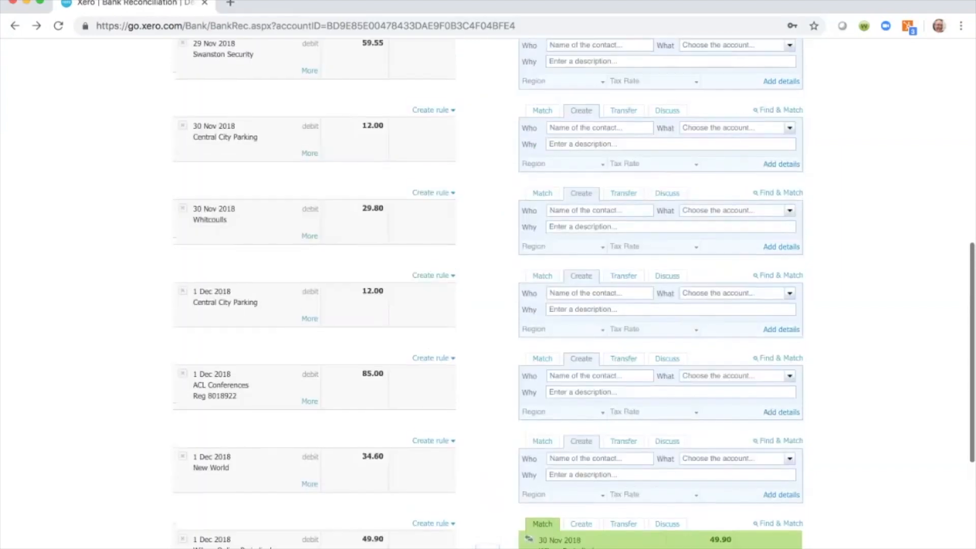
scroll(444, 122, up, 8)
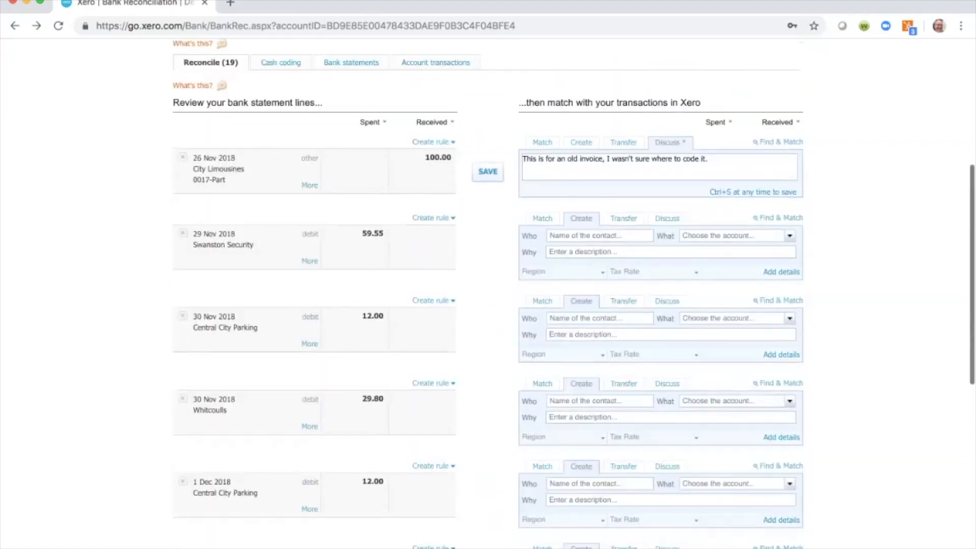
scroll(488, 295, up, 4)
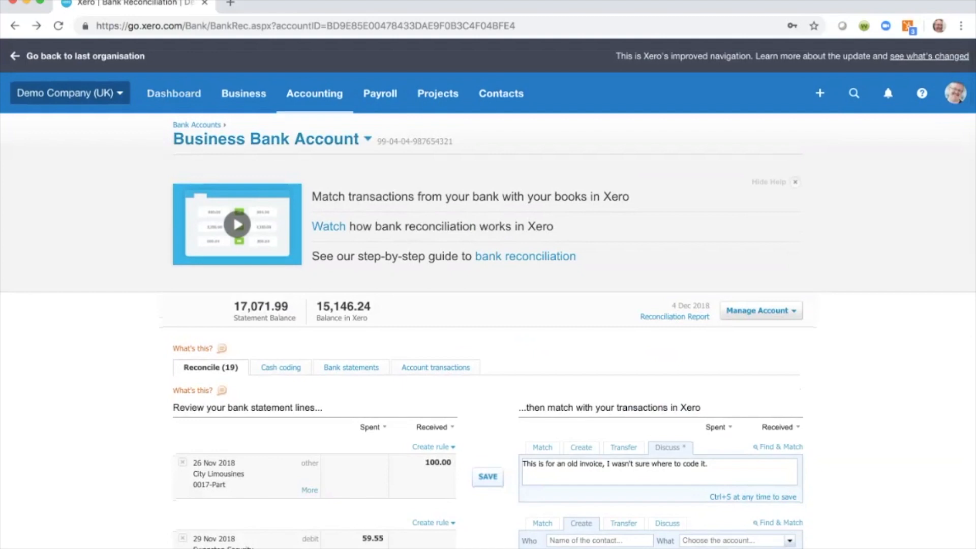
click(173, 93)
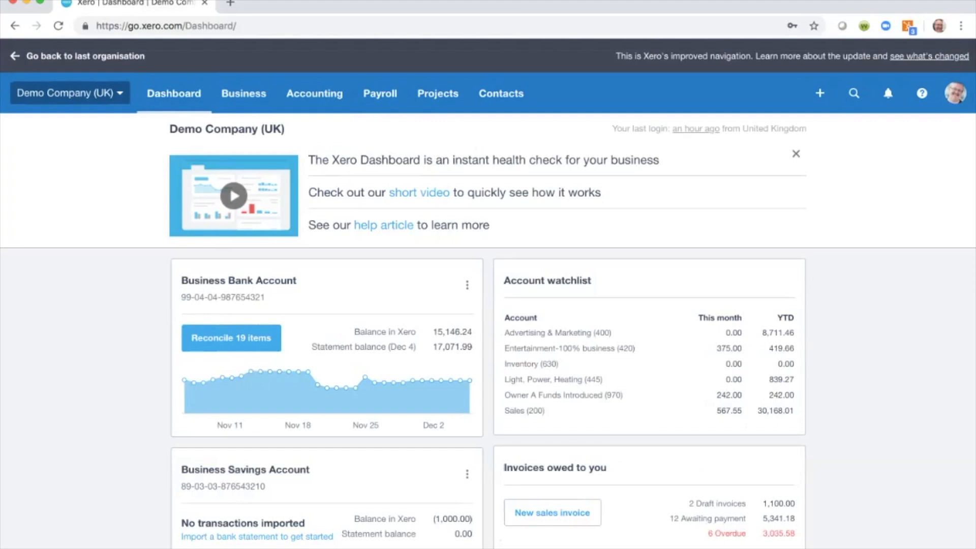
scroll(488, 293, down, 2)
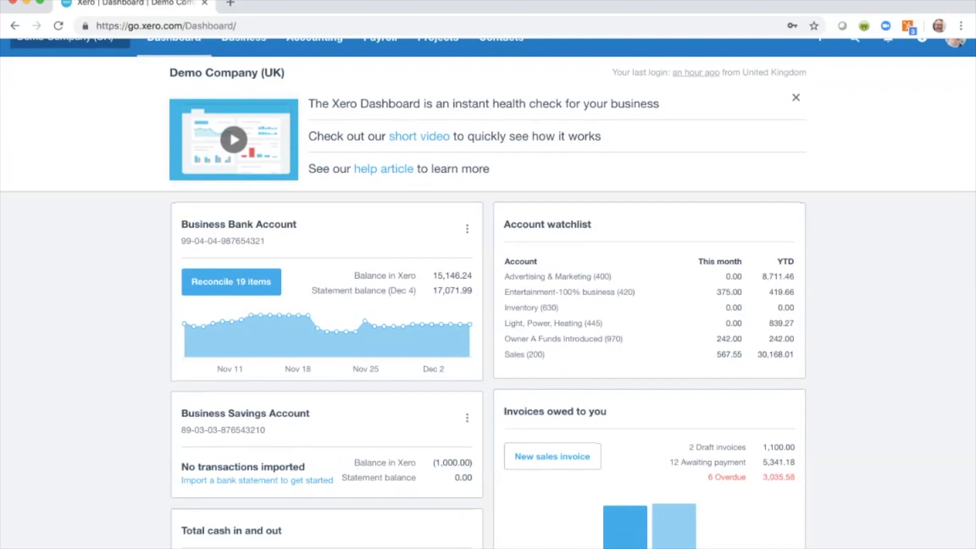
scroll(487, 293, down, 1)
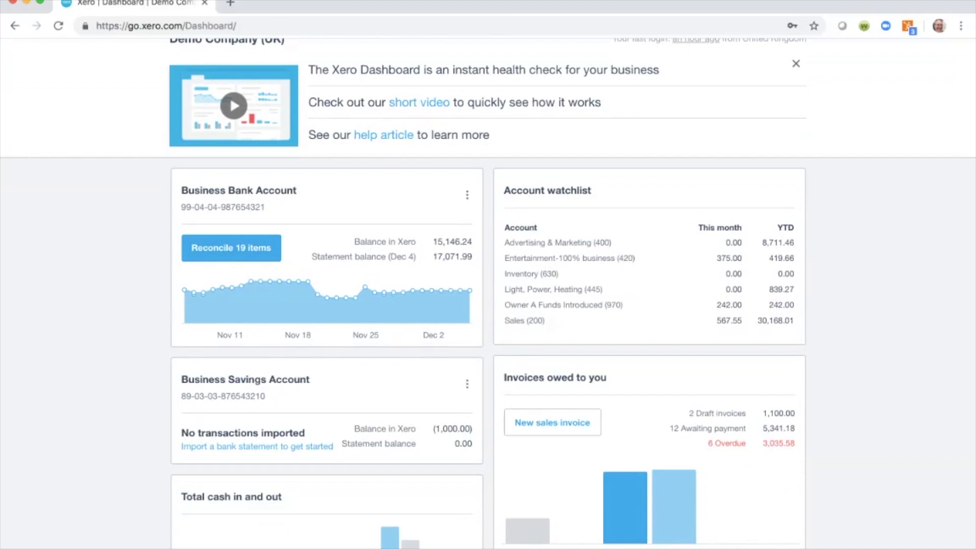
click(467, 195)
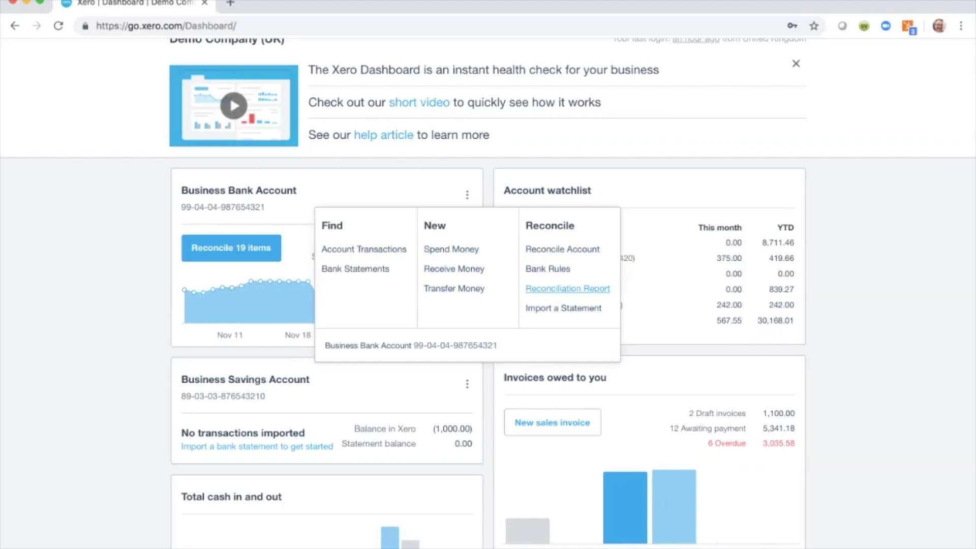
key(Escape)
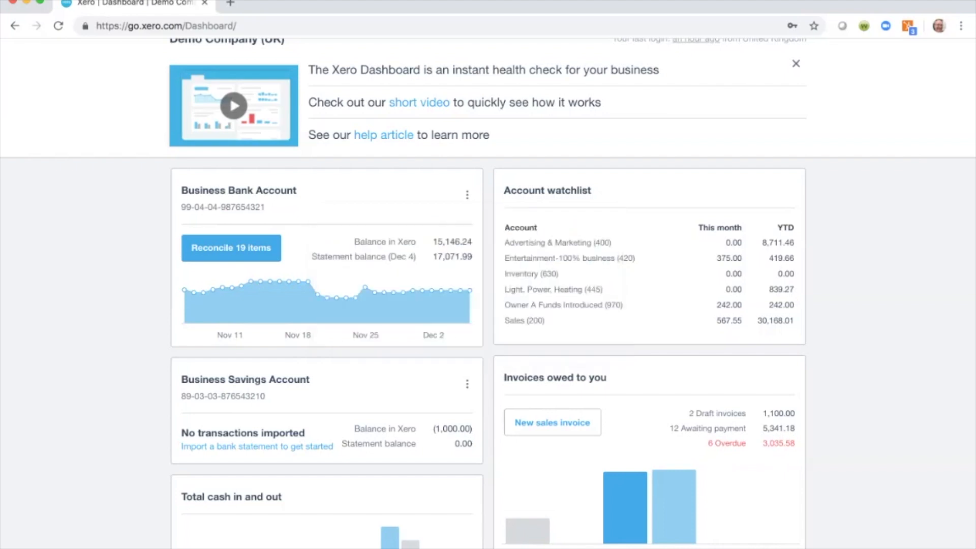
scroll(488, 294, up, 2)
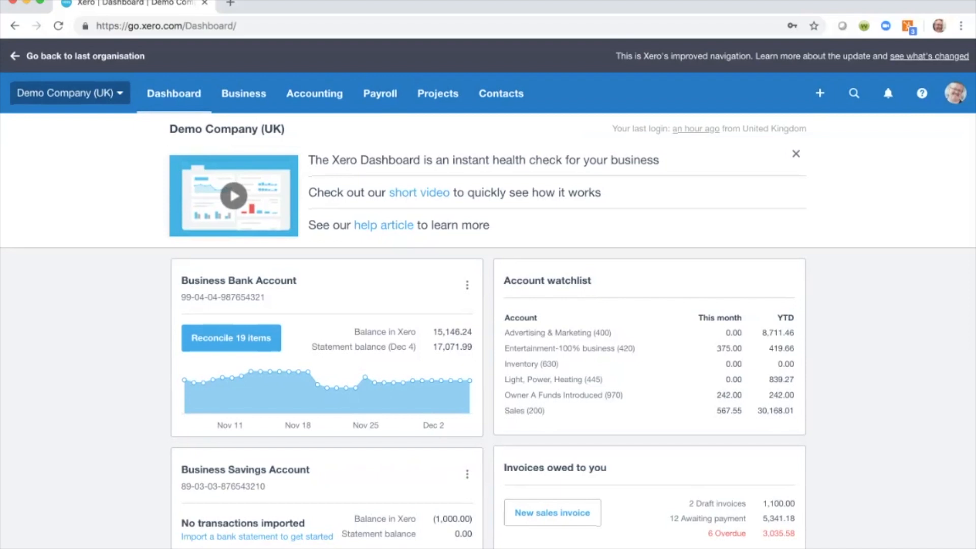
Step: Open the Profit and Loss report and drill into November's Advertising & Marketing transactions
click(314, 93)
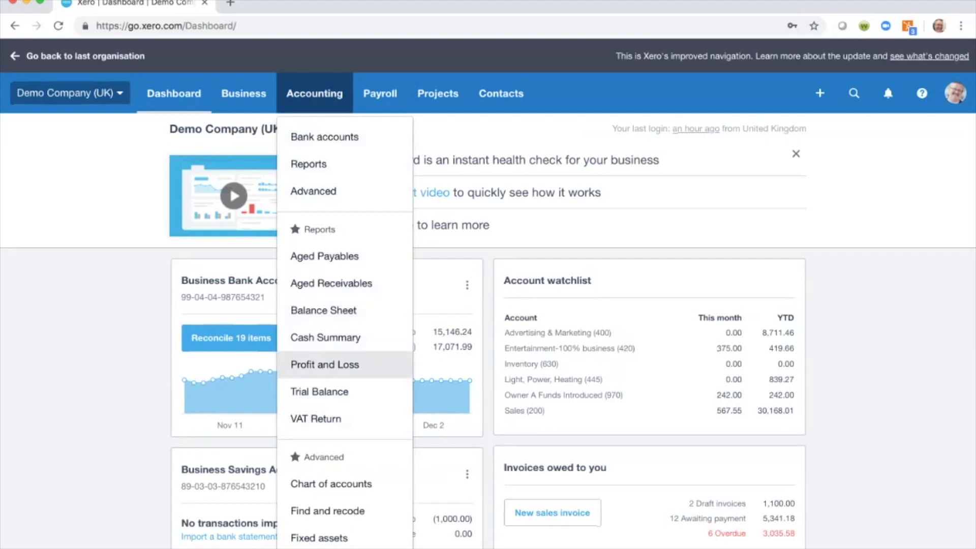
click(325, 365)
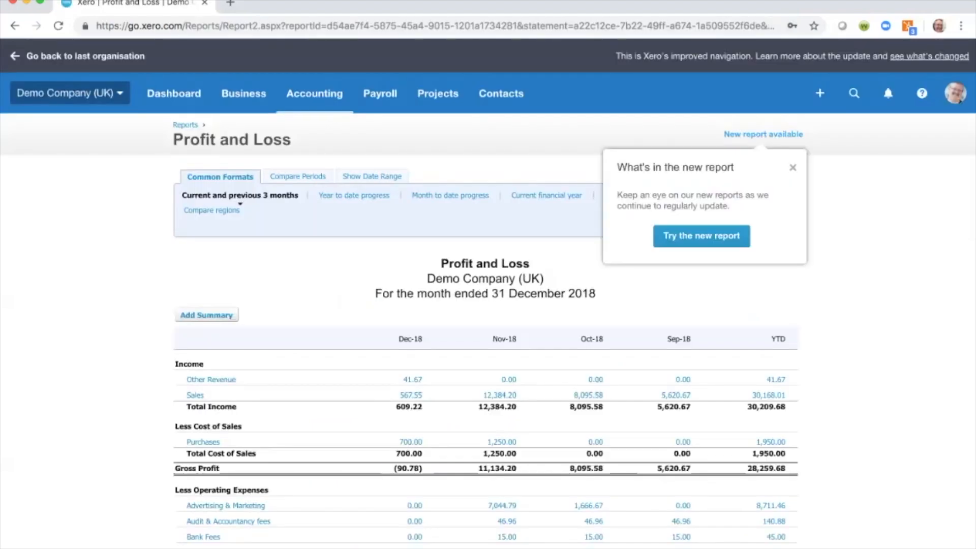
scroll(488, 293, down, 5)
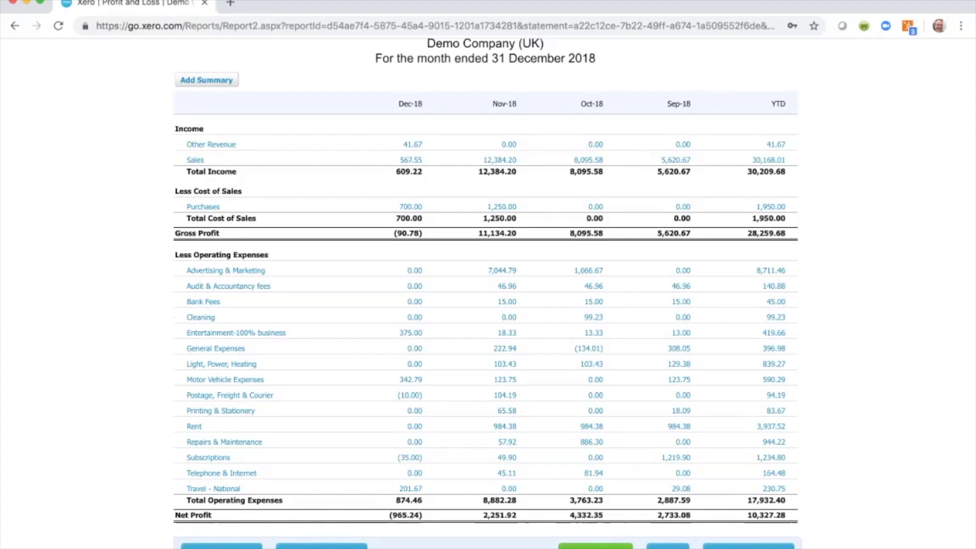
mouse_move(415, 270)
mouse_move(502, 270)
click(502, 270)
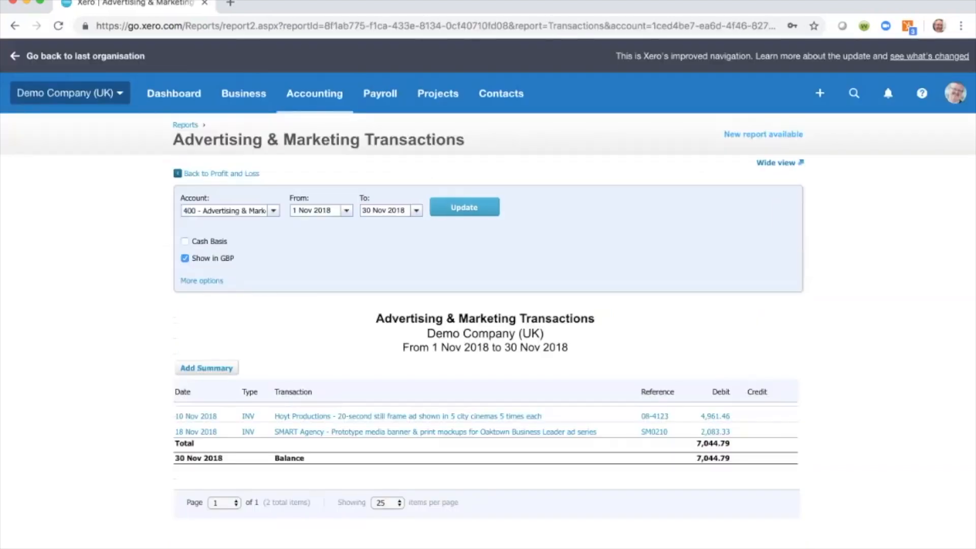
Step: Open the Hoyt Productions bill from the transactions list, dismiss the popup, and return to the Profit and Loss report
mouse_move(408, 416)
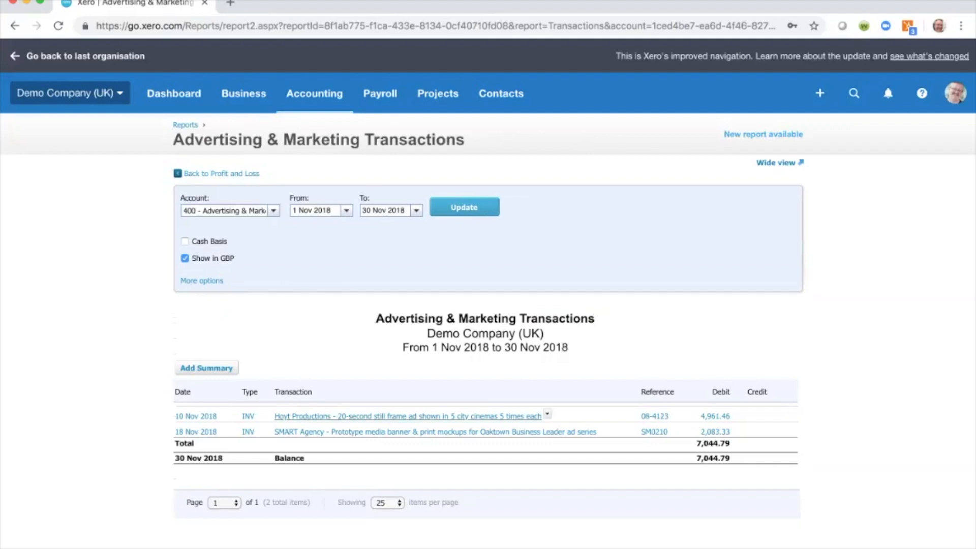
click(408, 416)
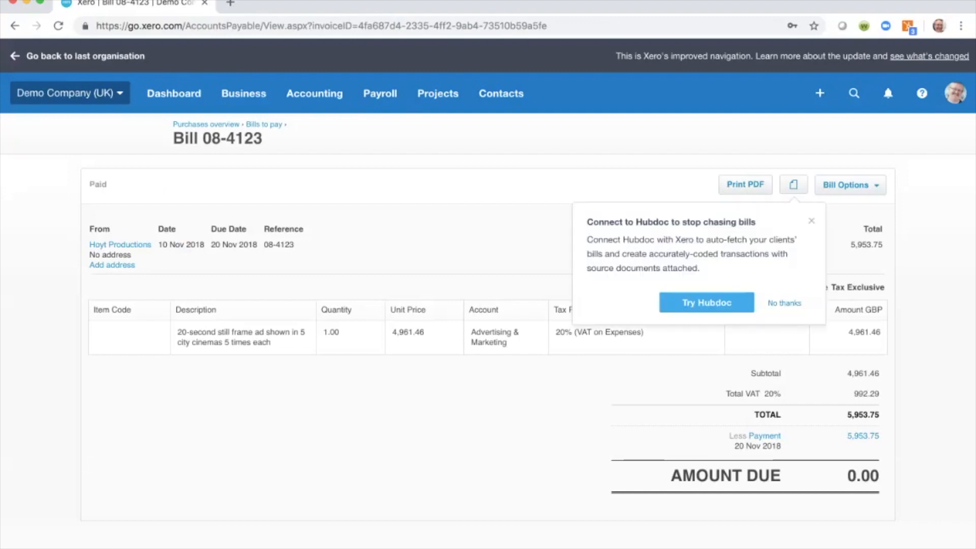
click(811, 220)
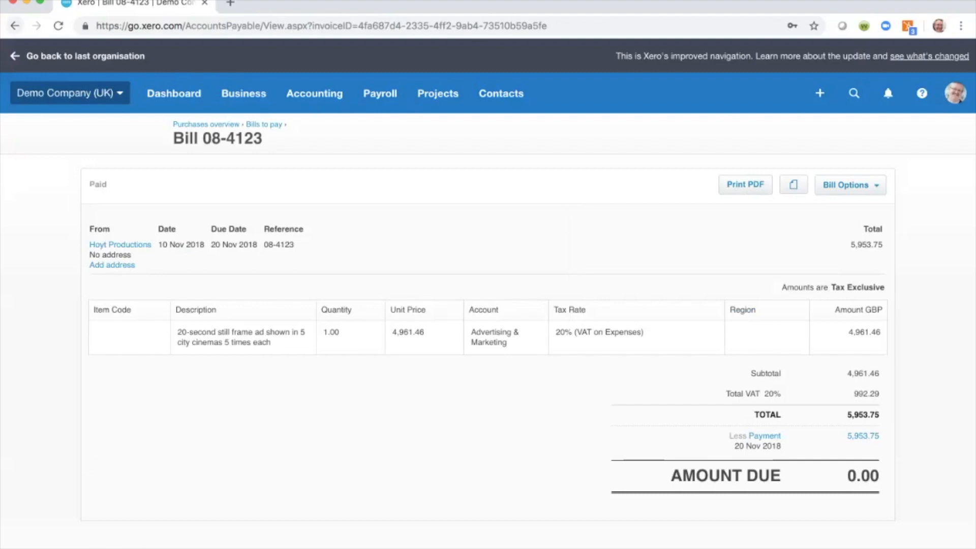
click(15, 25)
click(15, 26)
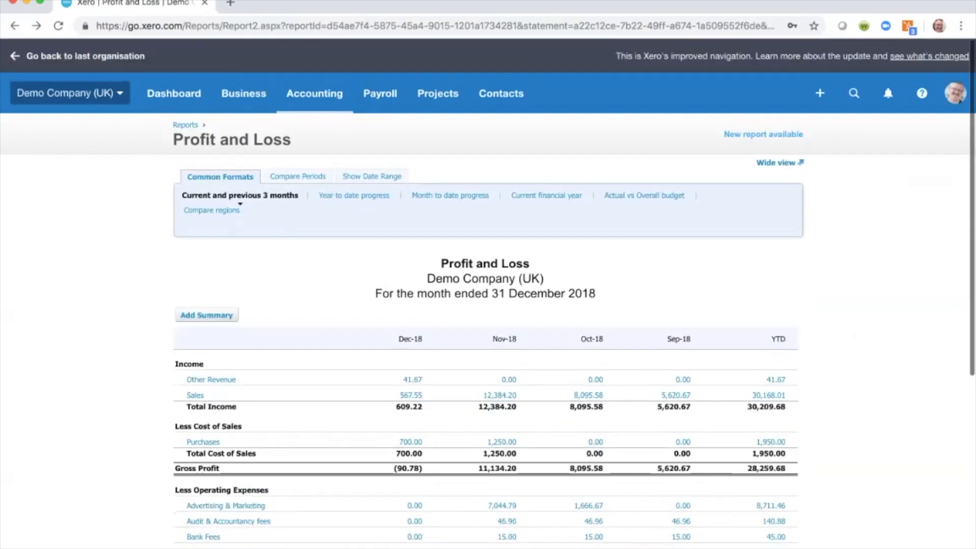
Step: Open the VAT Return report for November 2018 and review the VAT to pay figure
click(314, 94)
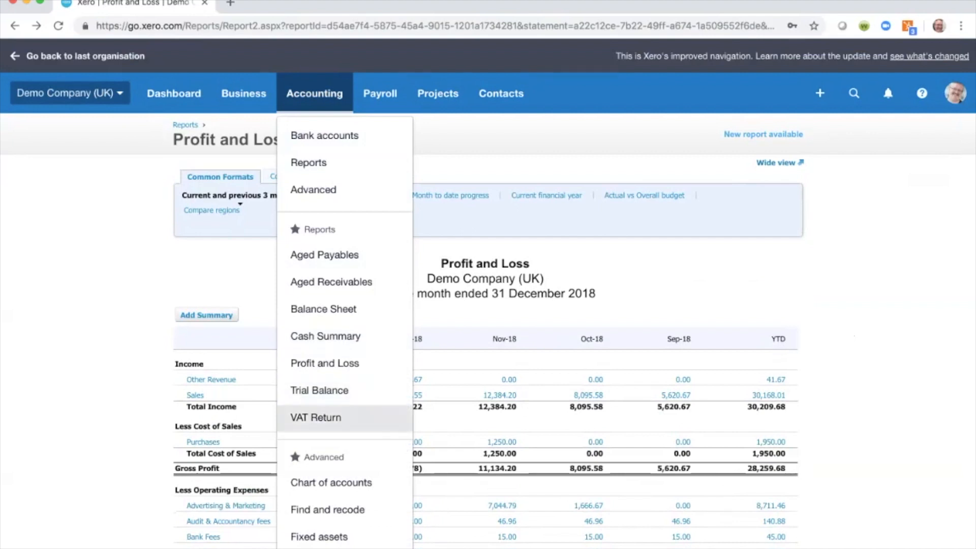
click(315, 417)
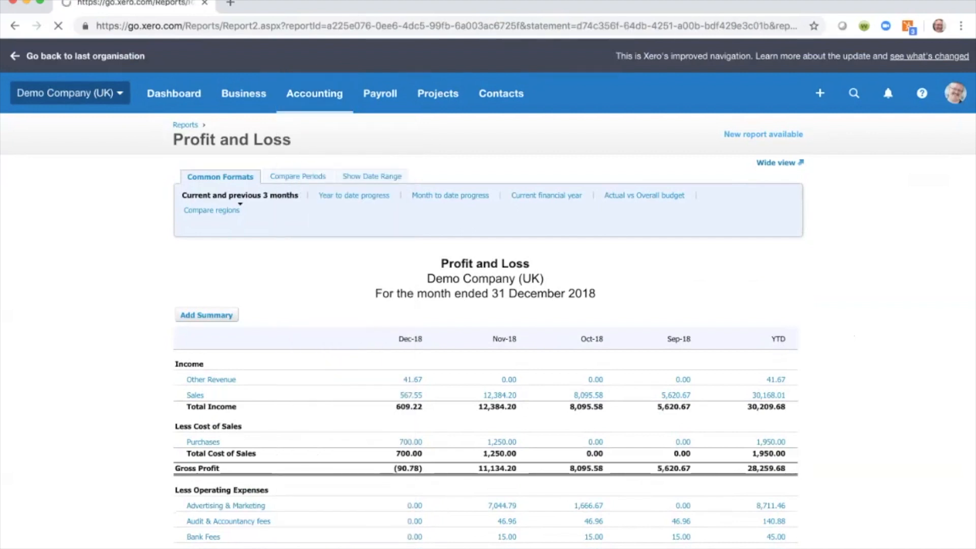
scroll(488, 293, down, 8)
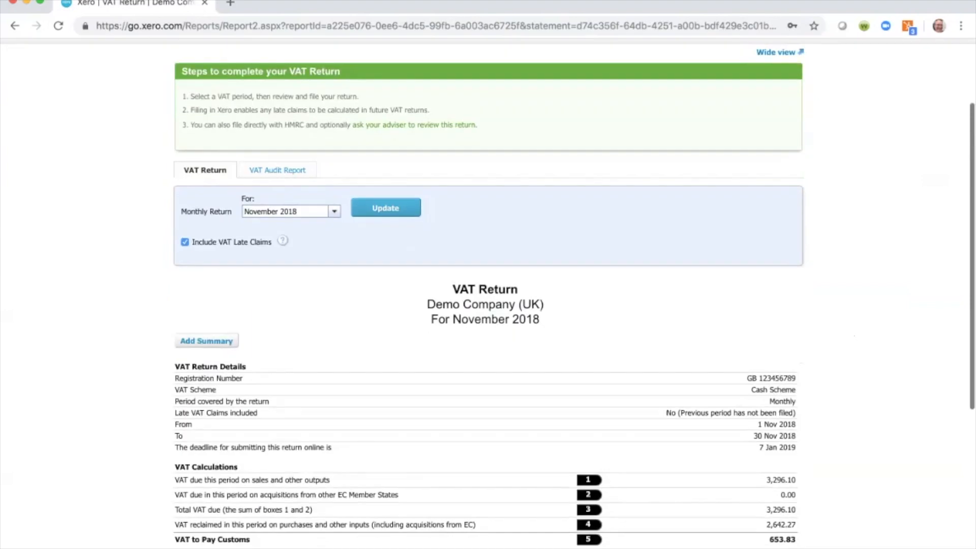
scroll(488, 294, down, 1)
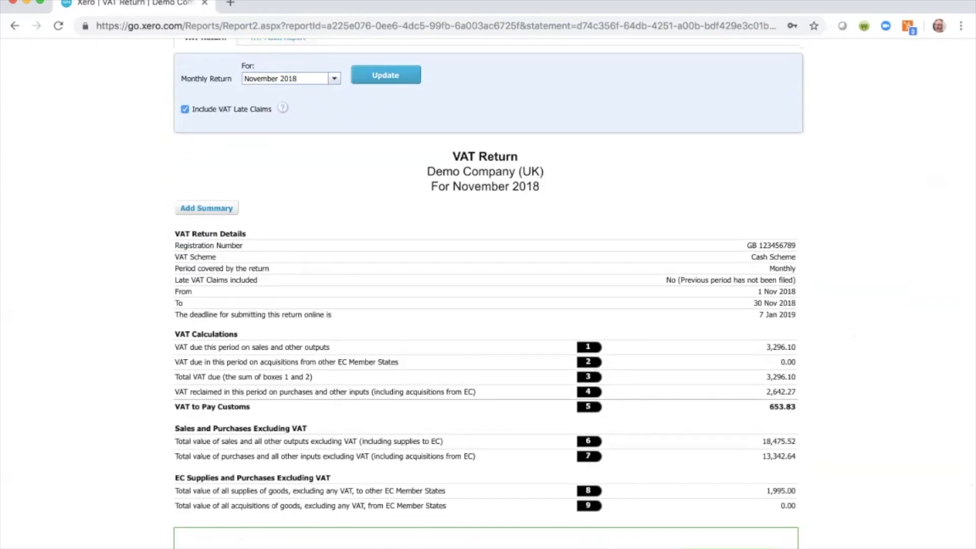
scroll(488, 293, down, 2)
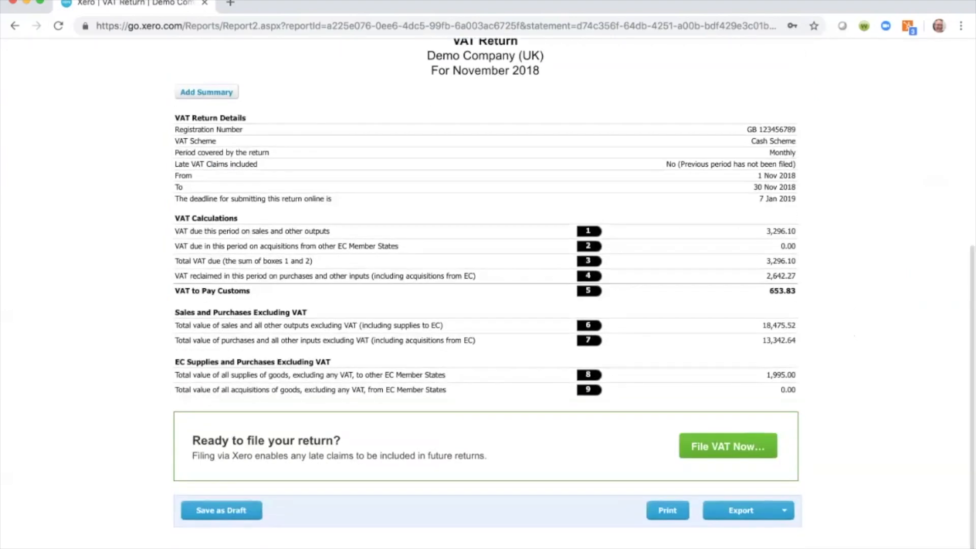
drag(769, 291, 796, 290)
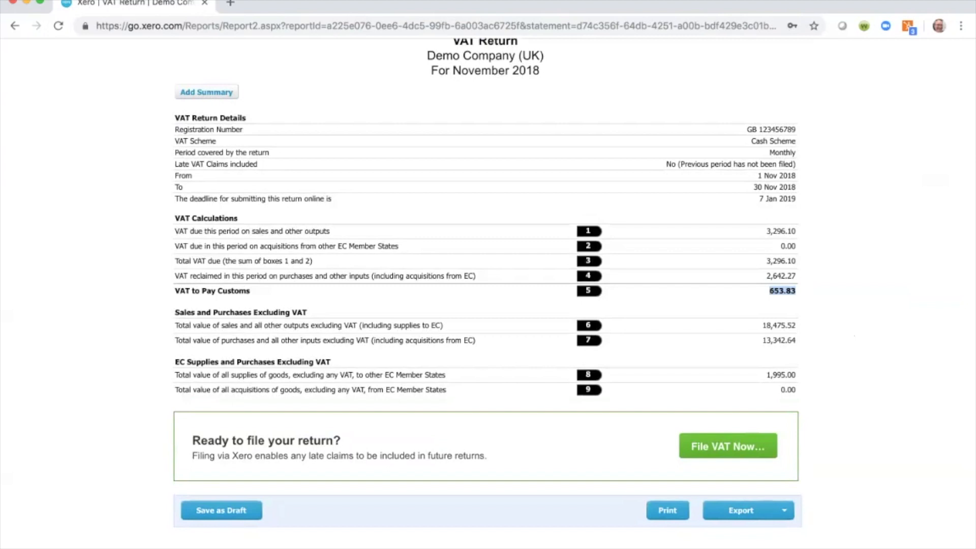
scroll(488, 293, up, 4)
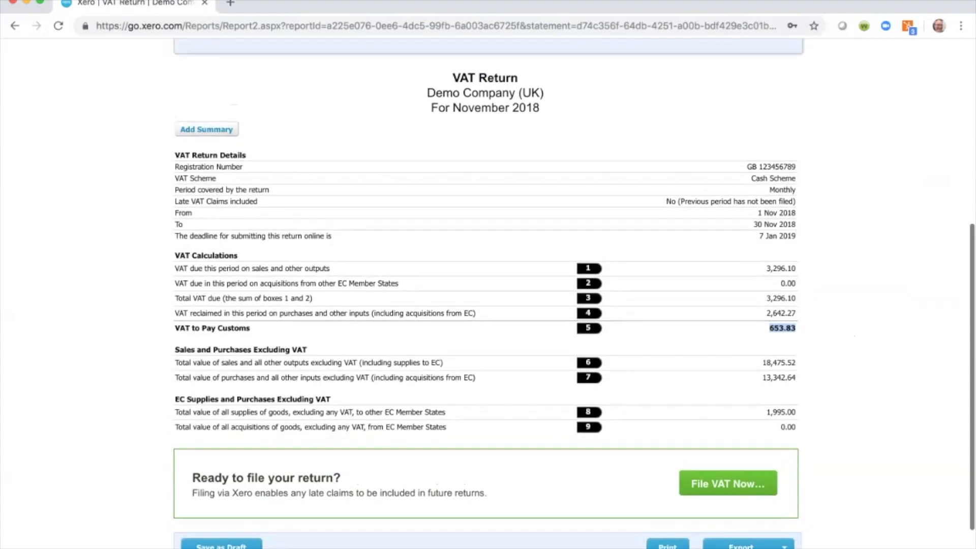
Step: Open the VAT Audit Report for November 2018 and scroll through its income and expense transactions
scroll(488, 292, up, 1)
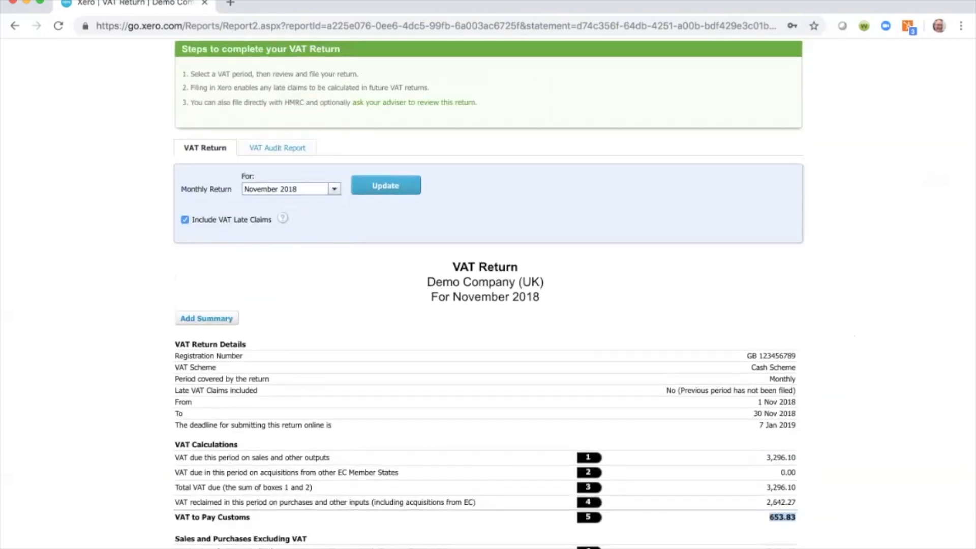
click(277, 148)
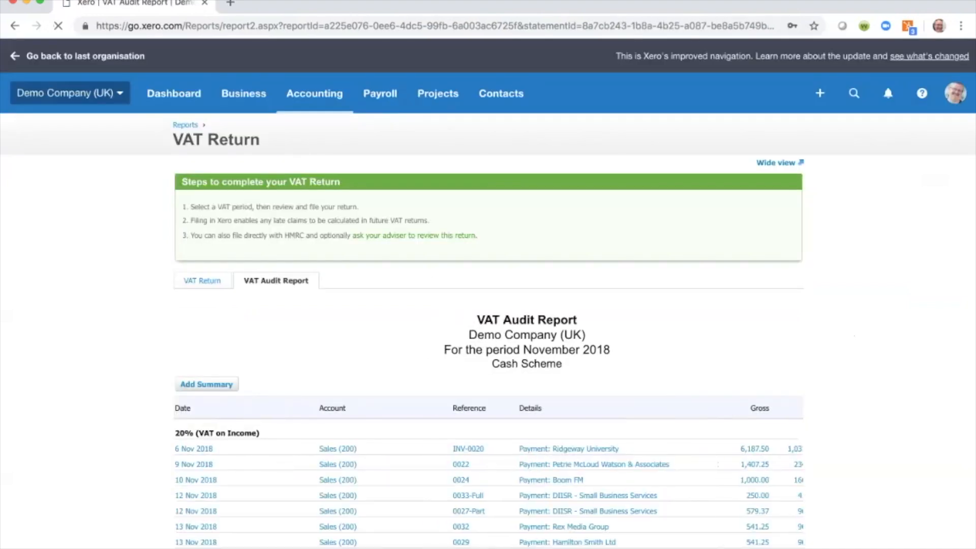
scroll(488, 293, down, 3)
scroll(488, 292, down, 7)
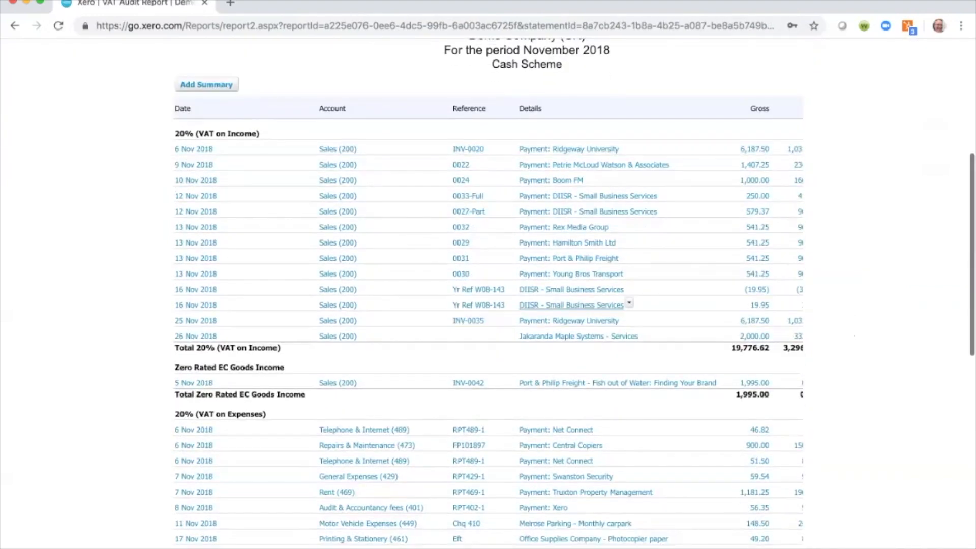
scroll(584, 306, down, 2)
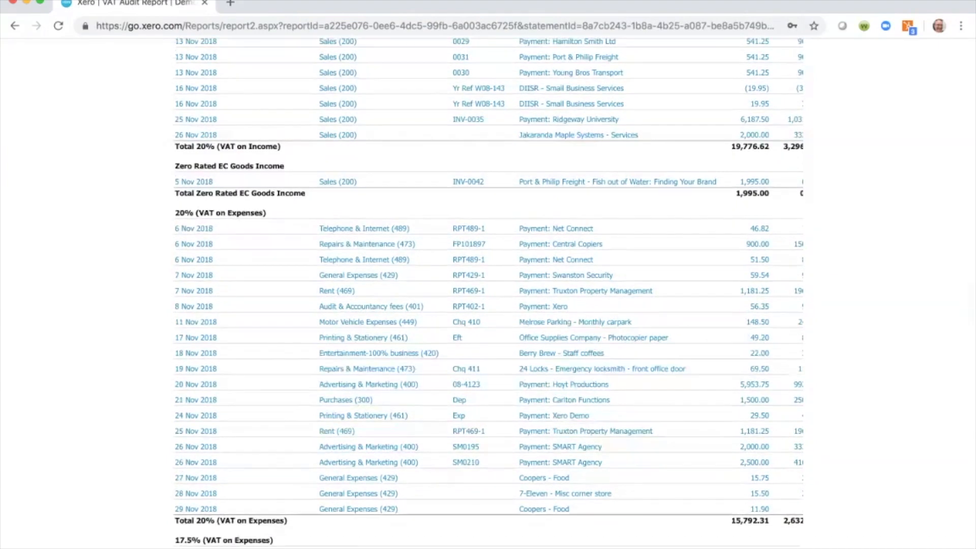
scroll(585, 307, up, 3)
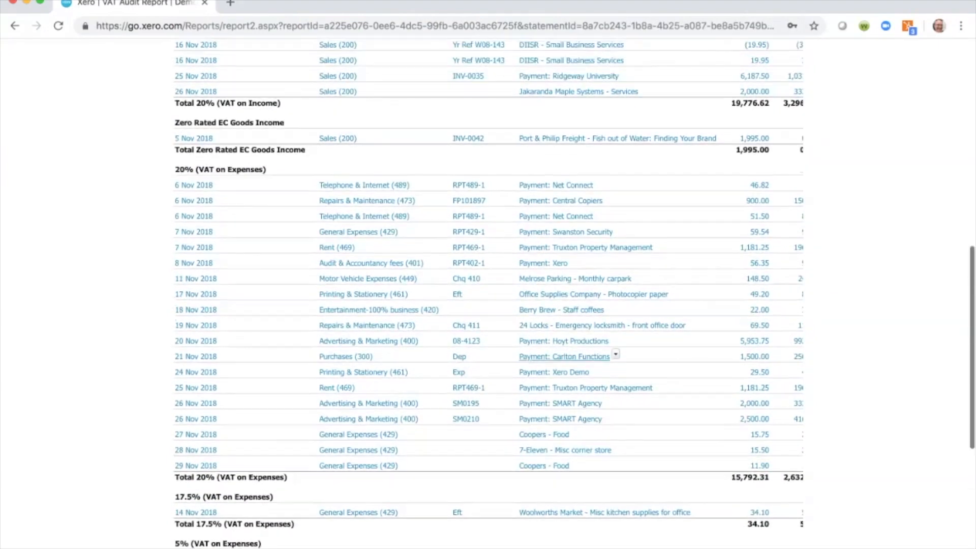
scroll(584, 308, up, 4)
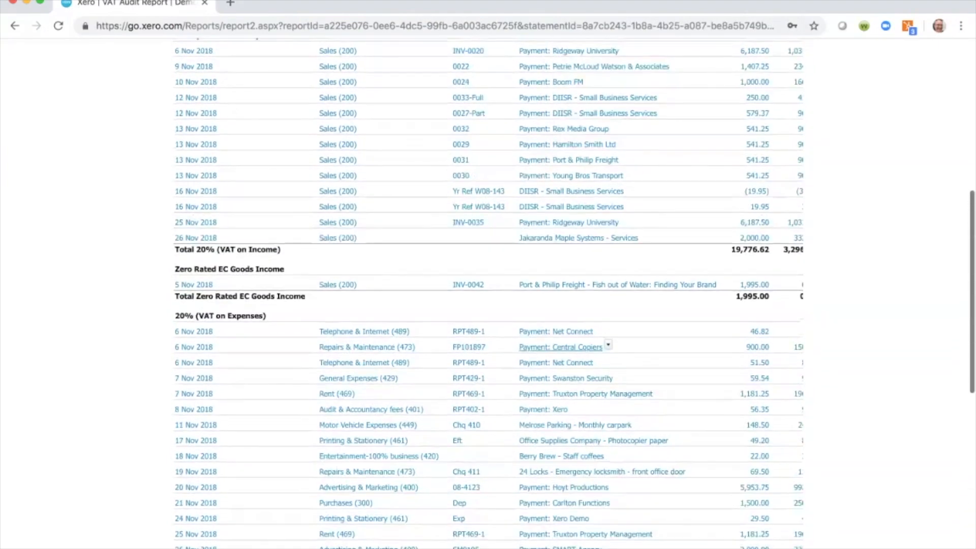
scroll(584, 307, up, 5)
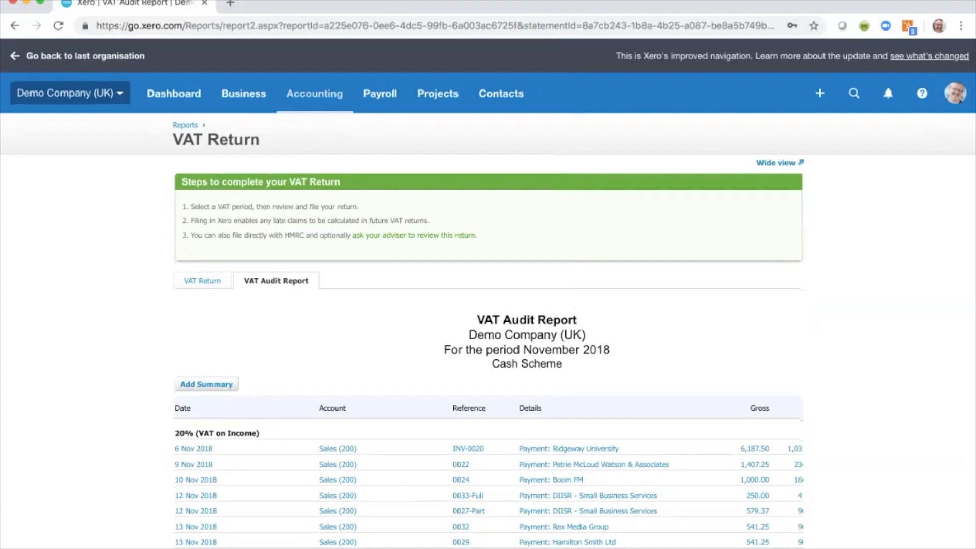
Step: Open the Reports summary and expand the additional reports lists for Sales, Purchases, Inventory and Accounting
click(314, 93)
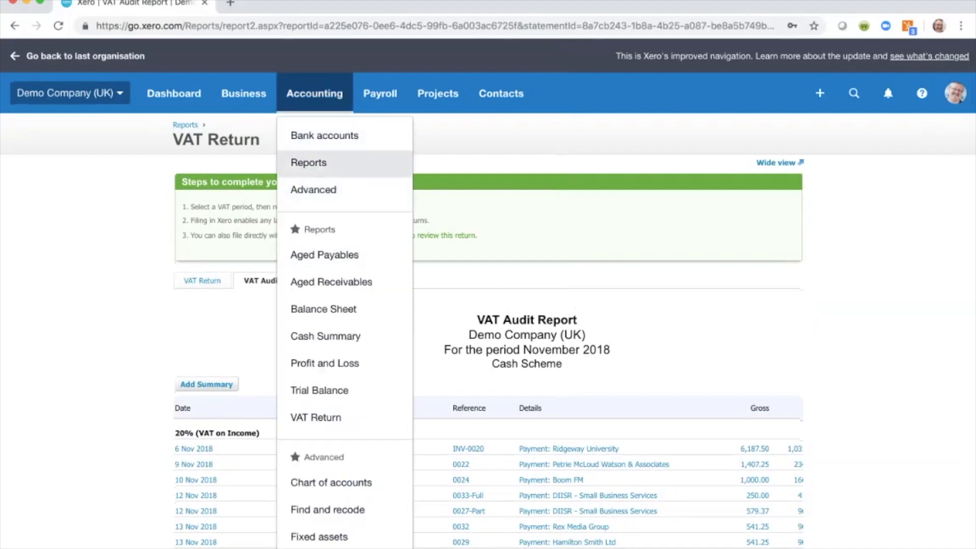
click(309, 162)
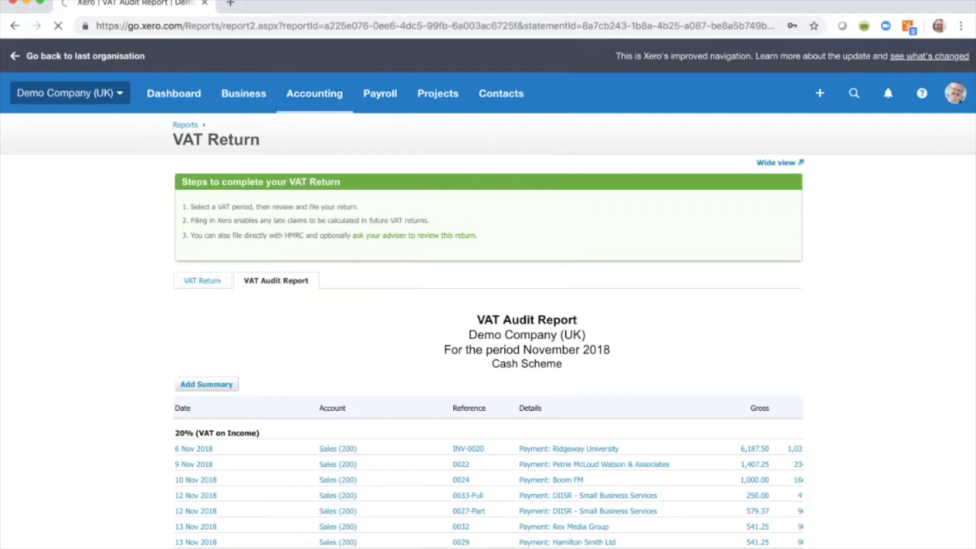
scroll(488, 305, down, 1)
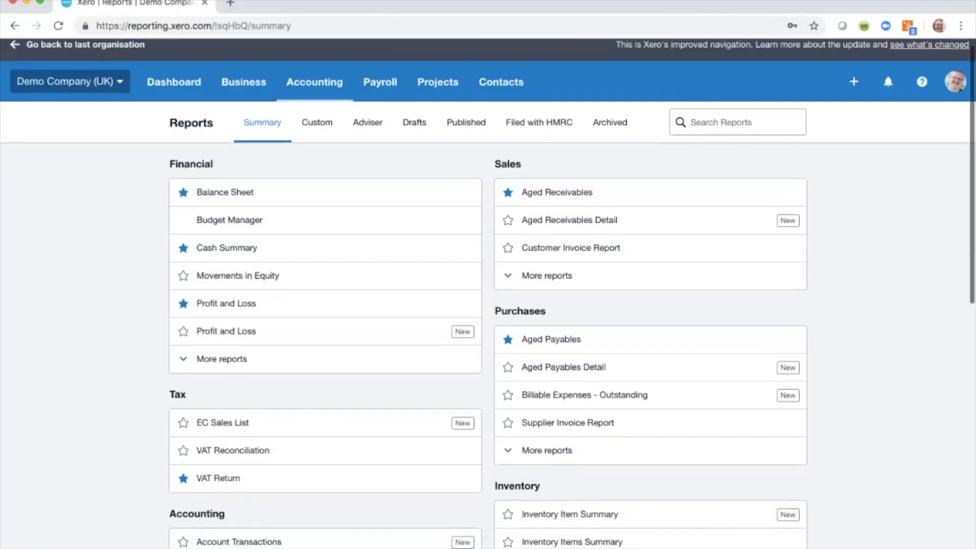
scroll(508, 200, down, 2)
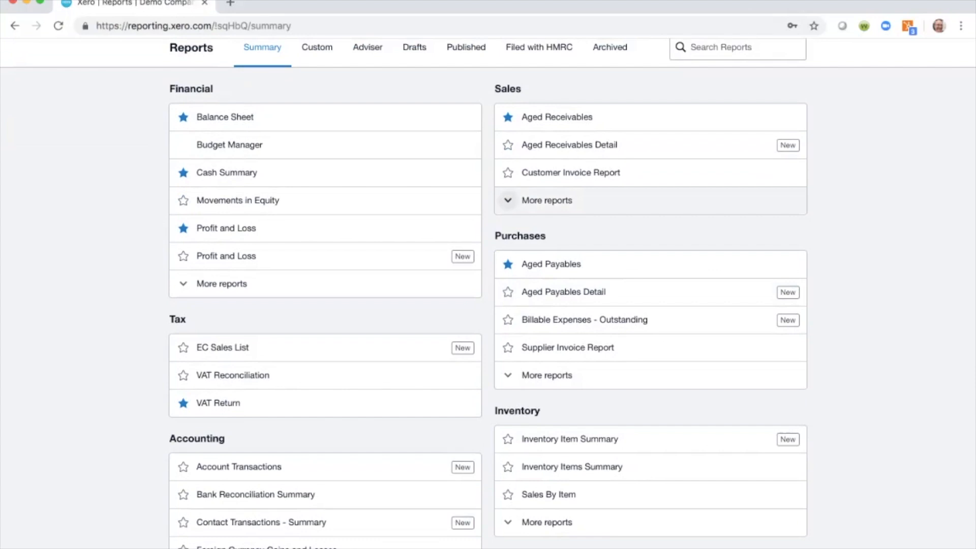
click(508, 200)
scroll(508, 347, down, 3)
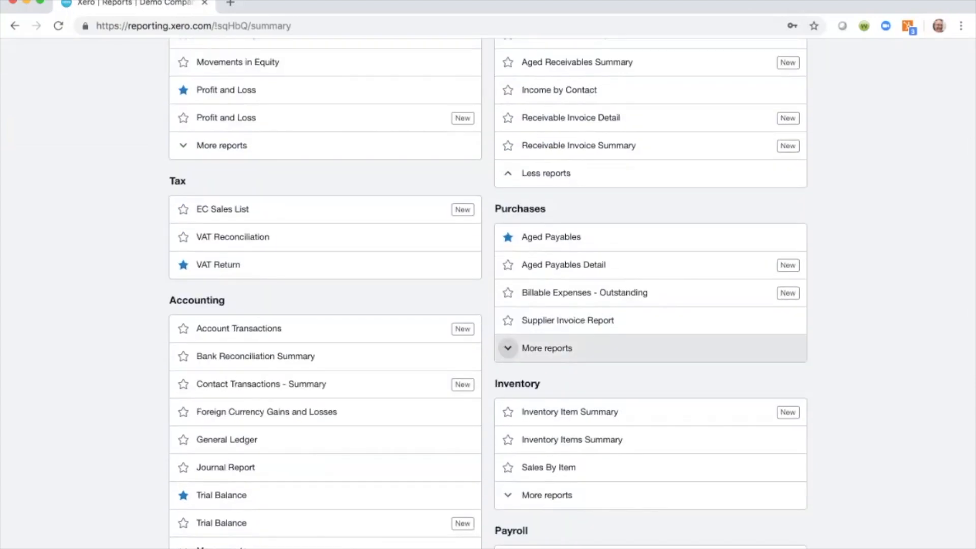
click(508, 348)
scroll(508, 429, down, 6)
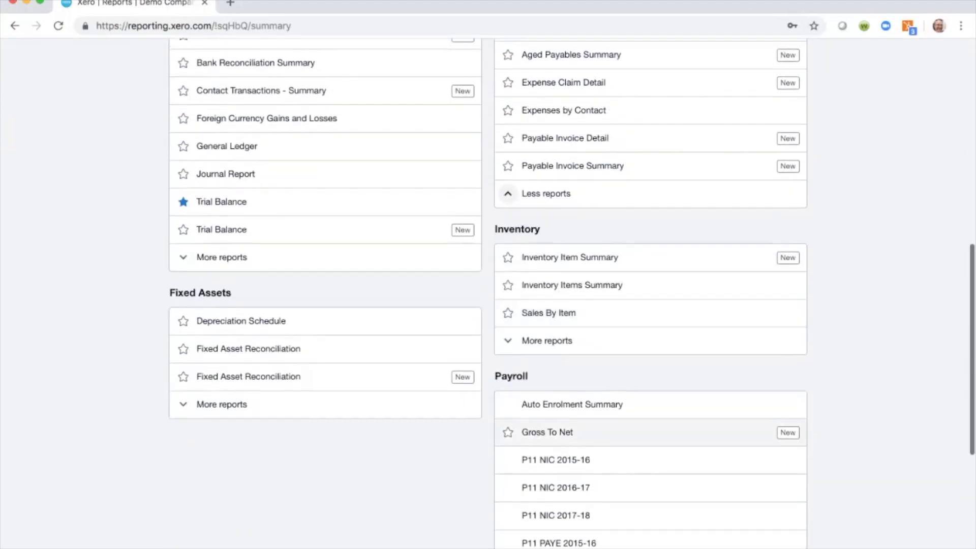
click(508, 340)
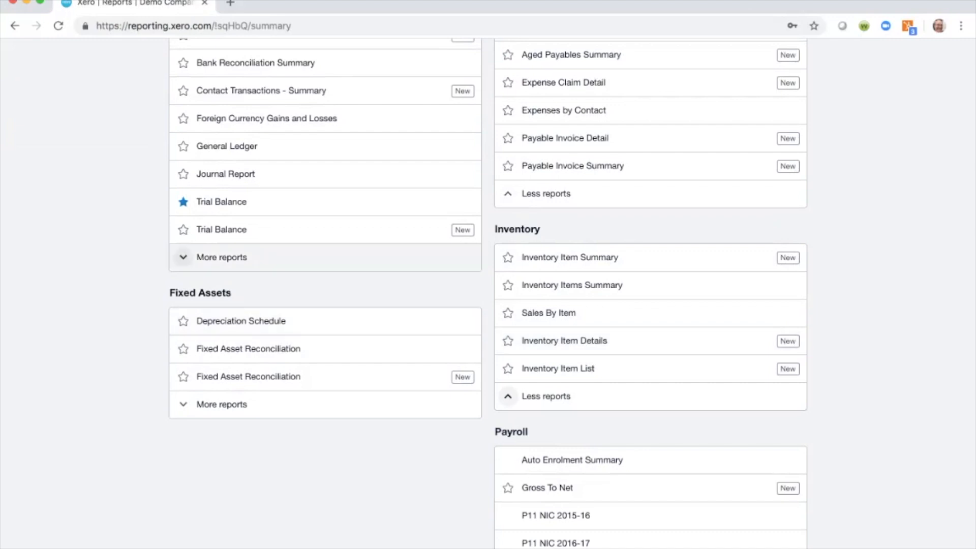
click(183, 256)
Step: Mark the Supplier Invoice Report as a favourite and check it among the favourite reports in the Accounting menu
scroll(183, 257, up, 3)
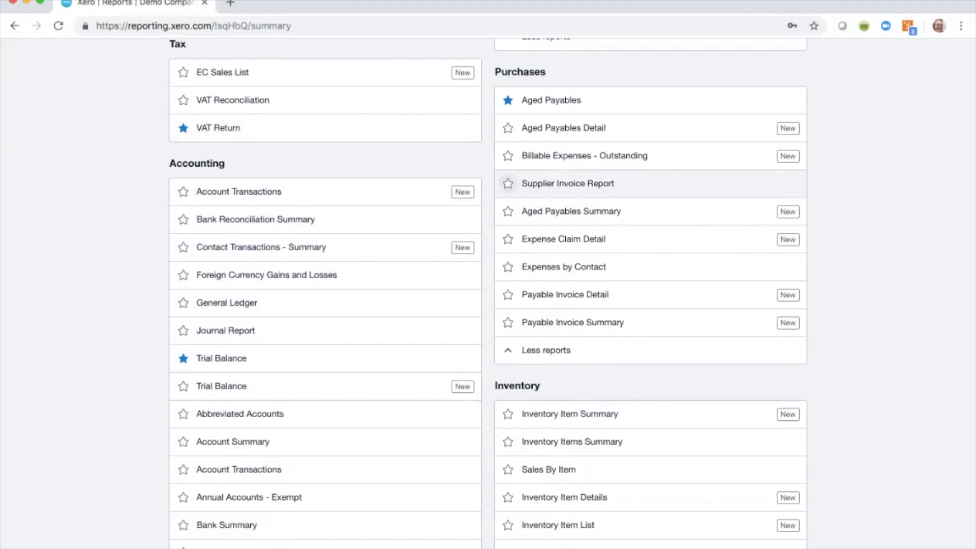
click(508, 183)
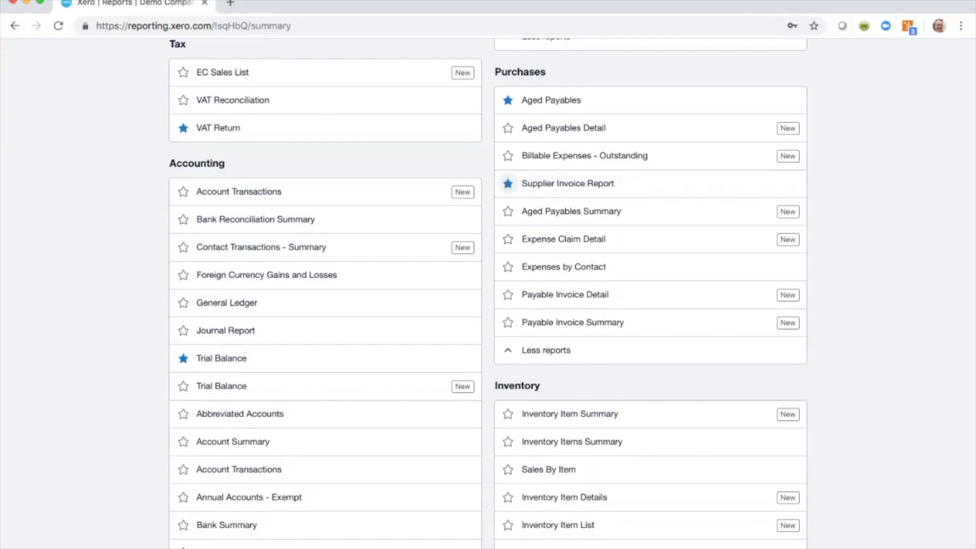
scroll(507, 183, up, 10)
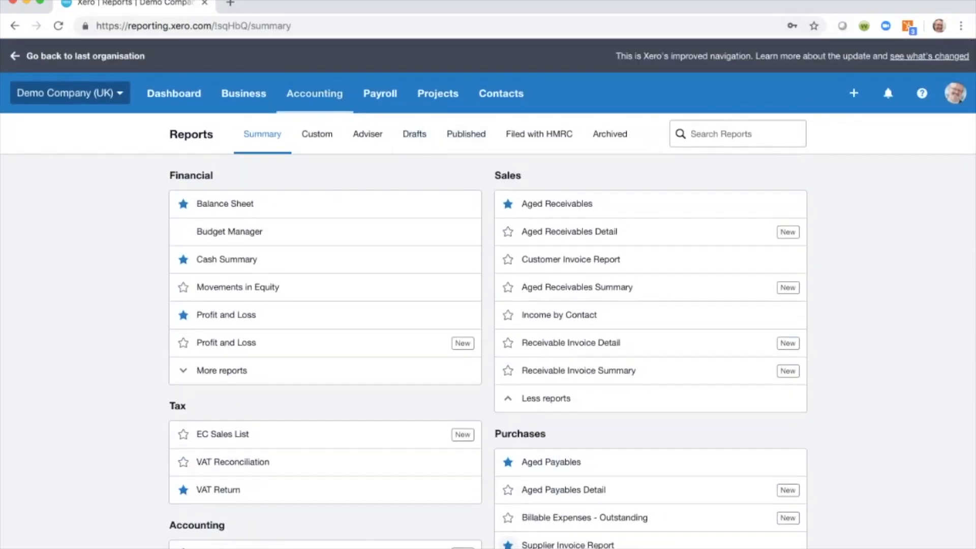
click(315, 93)
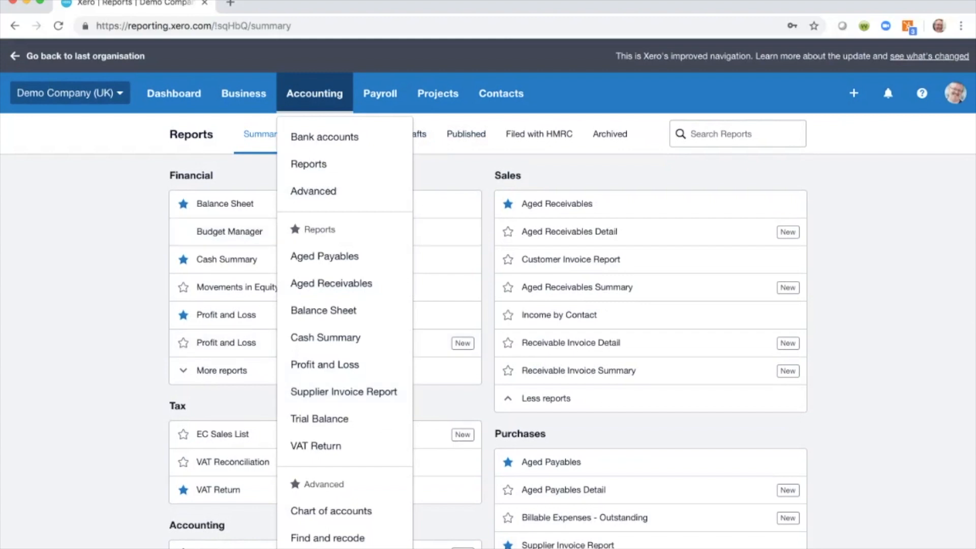
click(120, 213)
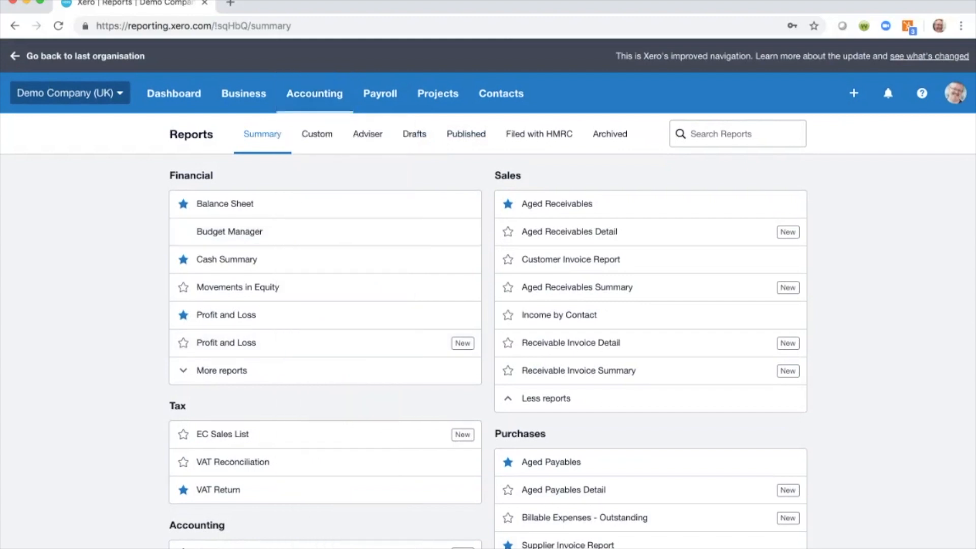
Step: Open the Aged Receivables report, switch to wide view and update it to show invoices
click(557, 204)
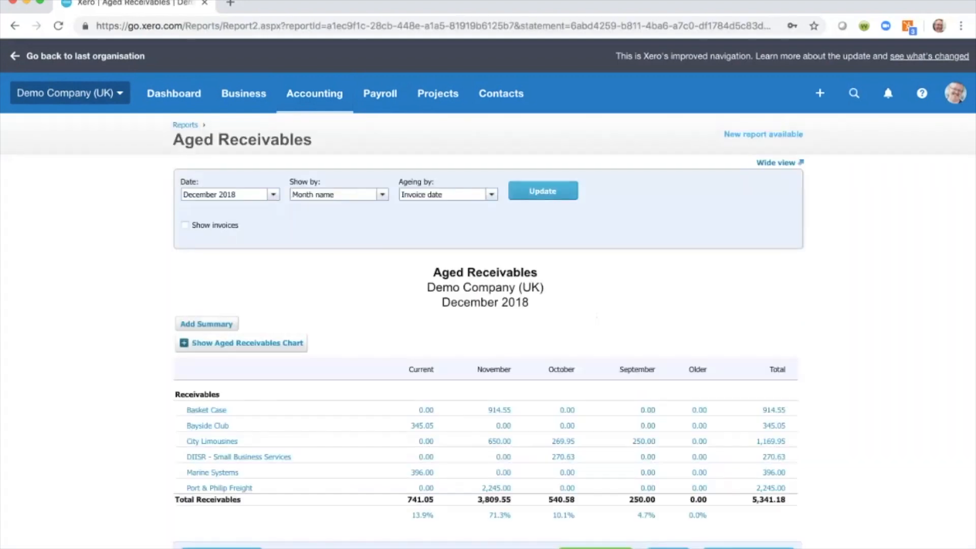
click(792, 168)
scroll(488, 305, down, 3)
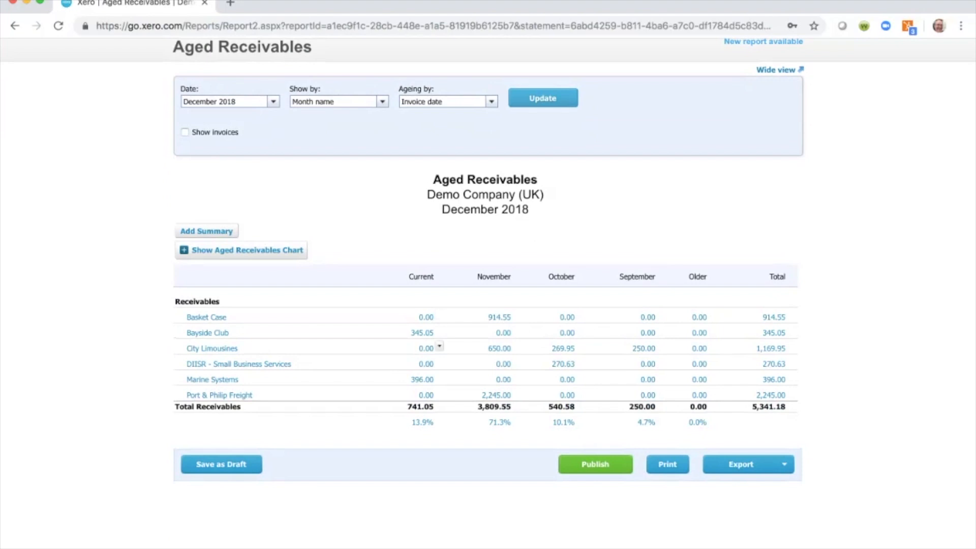
click(185, 132)
click(545, 98)
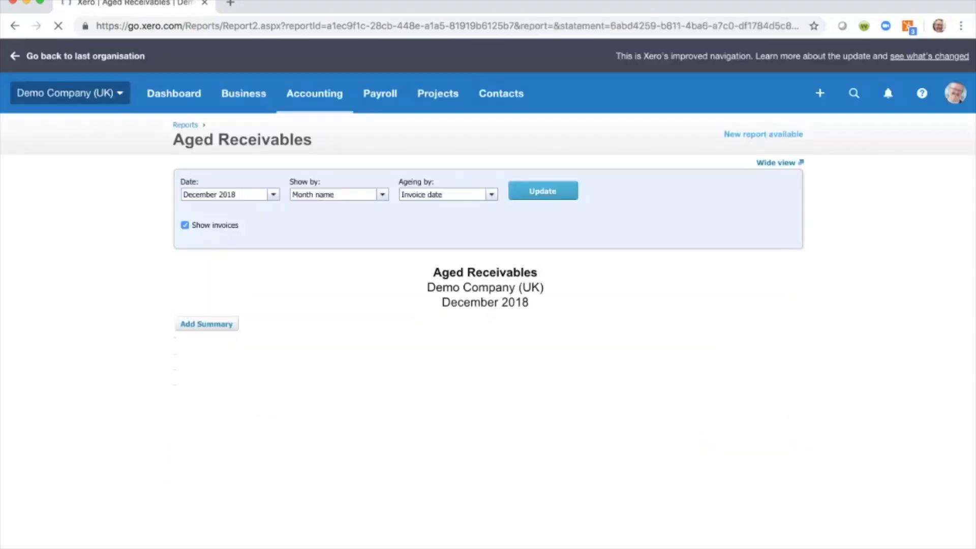
Step: Export the Aged Receivables report as a PDF
scroll(488, 305, down, 5)
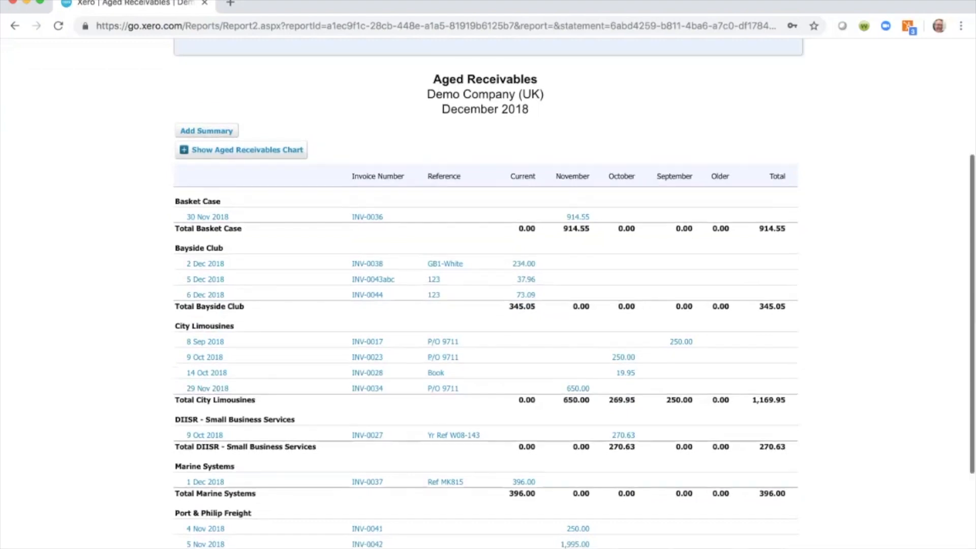
scroll(488, 294, down, 4)
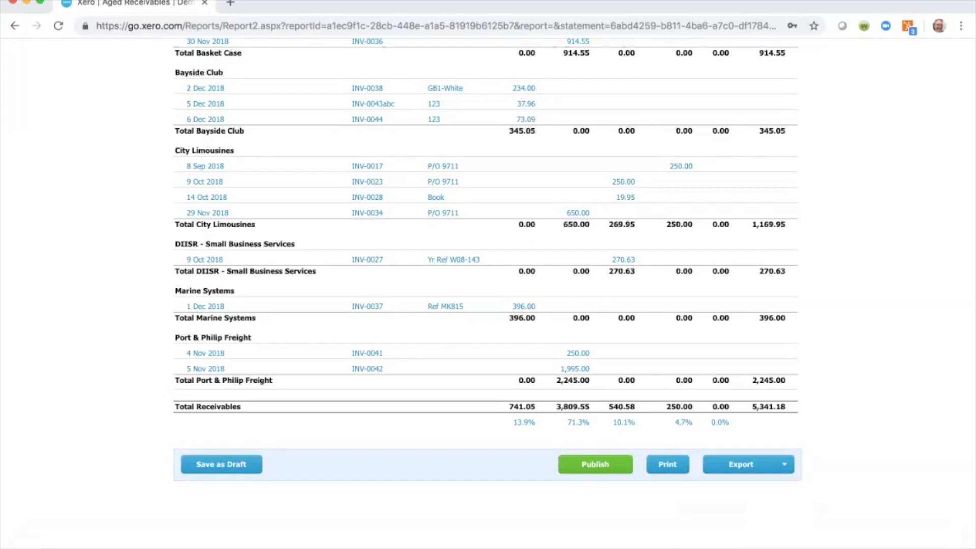
click(785, 464)
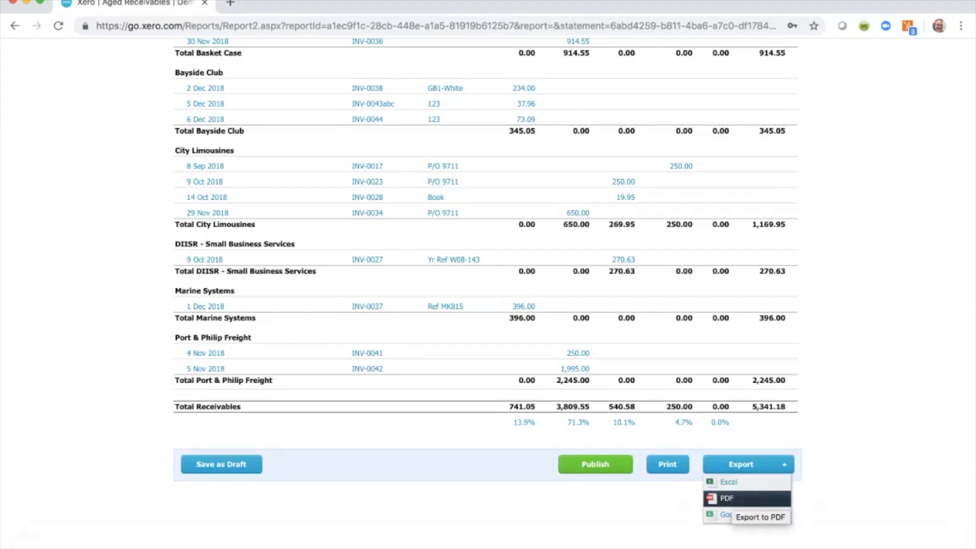
click(727, 498)
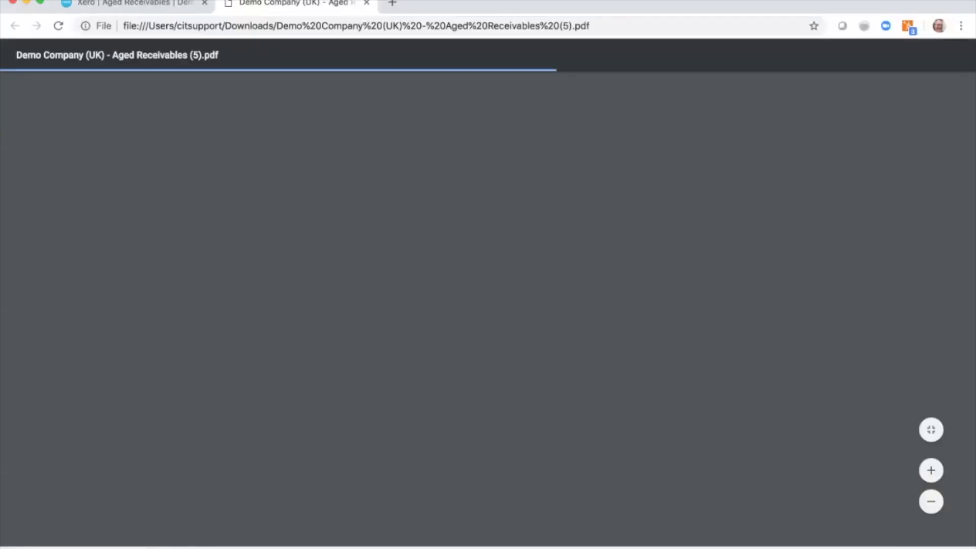
Step: Review the exported Aged Receivables PDF and close its tab
scroll(488, 305, down, 5)
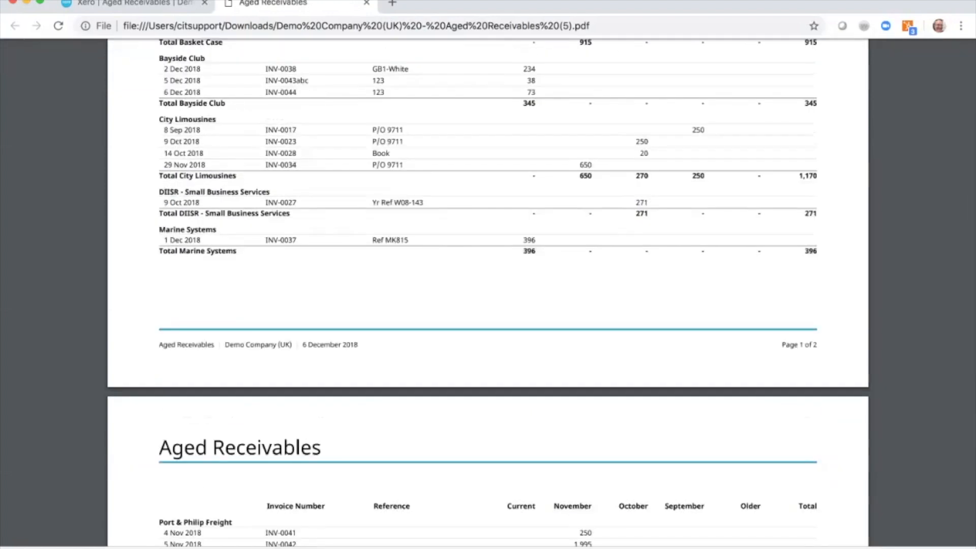
scroll(488, 305, up, 5)
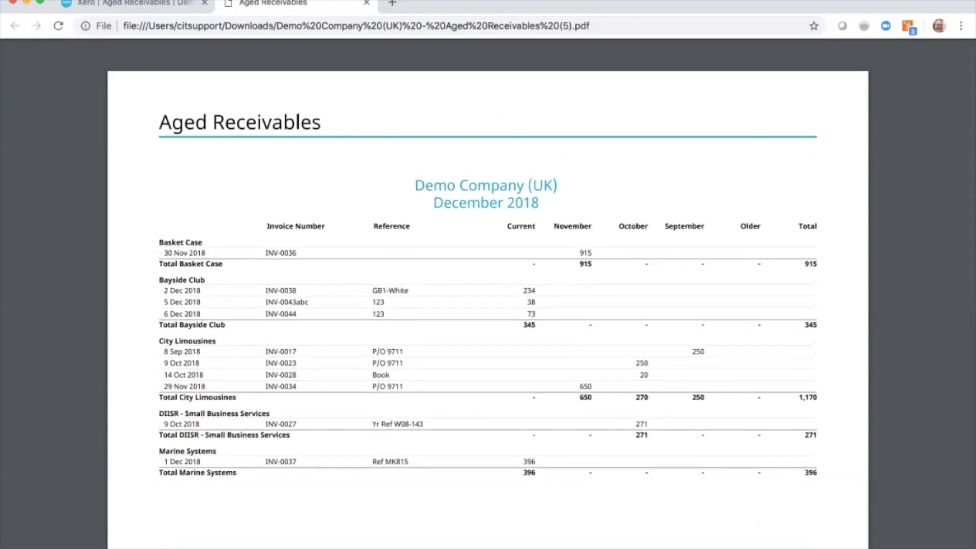
click(366, 3)
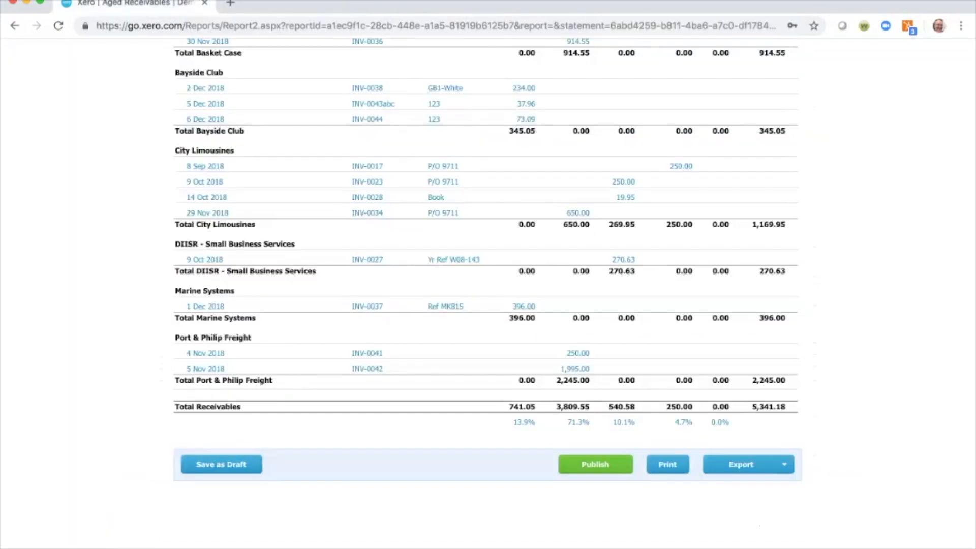
Step: Publish the Aged Receivables report, reviewing its title, details and PDF preferences
scroll(488, 295, up, 5)
scroll(488, 295, down, 4)
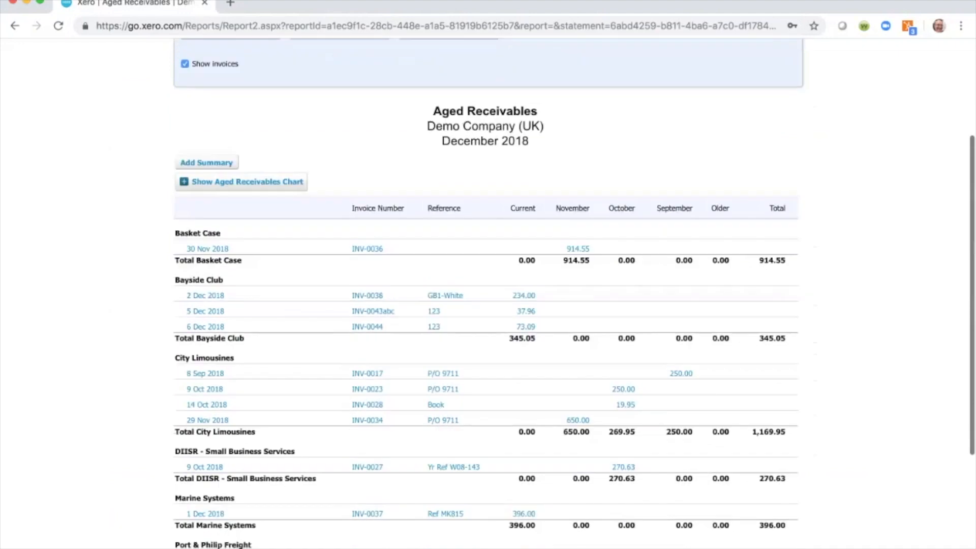
scroll(488, 295, down, 1)
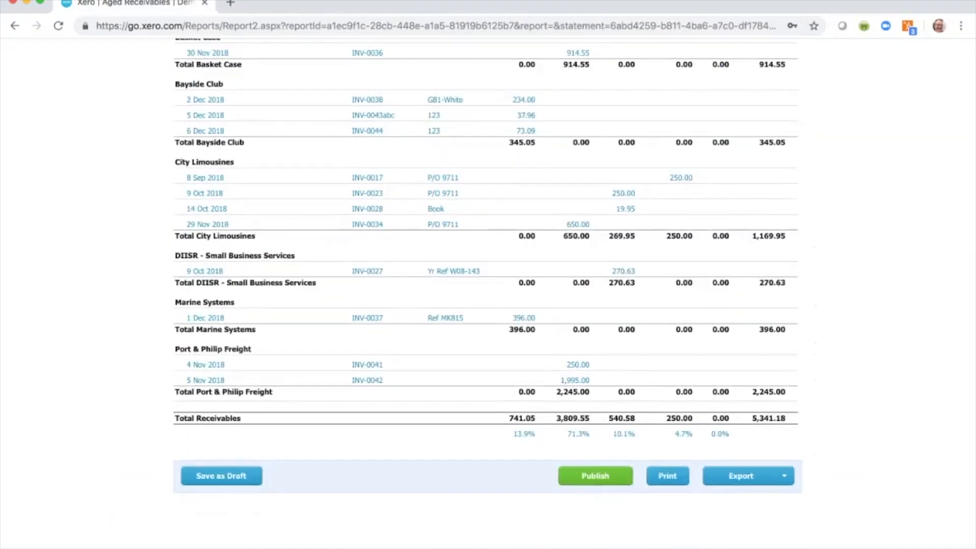
click(595, 476)
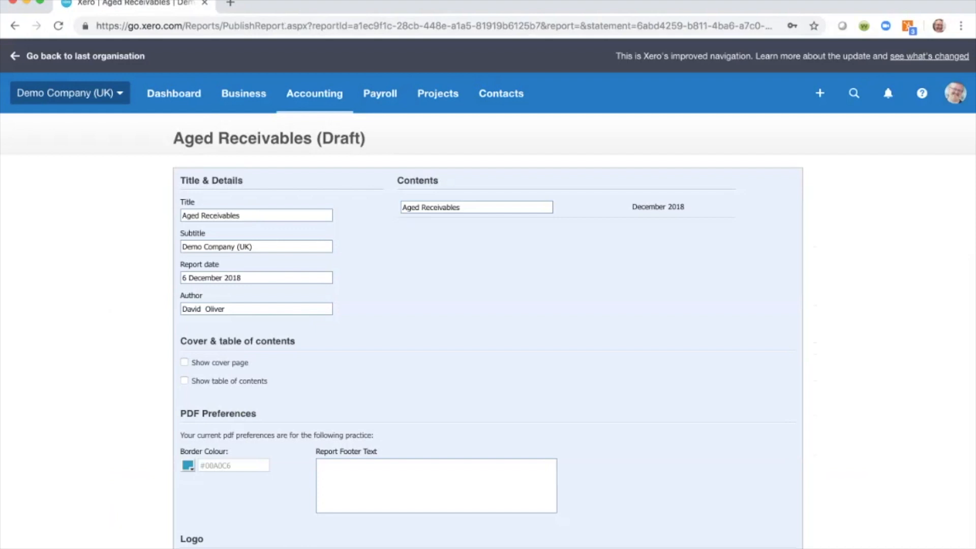
scroll(488, 294, down, 5)
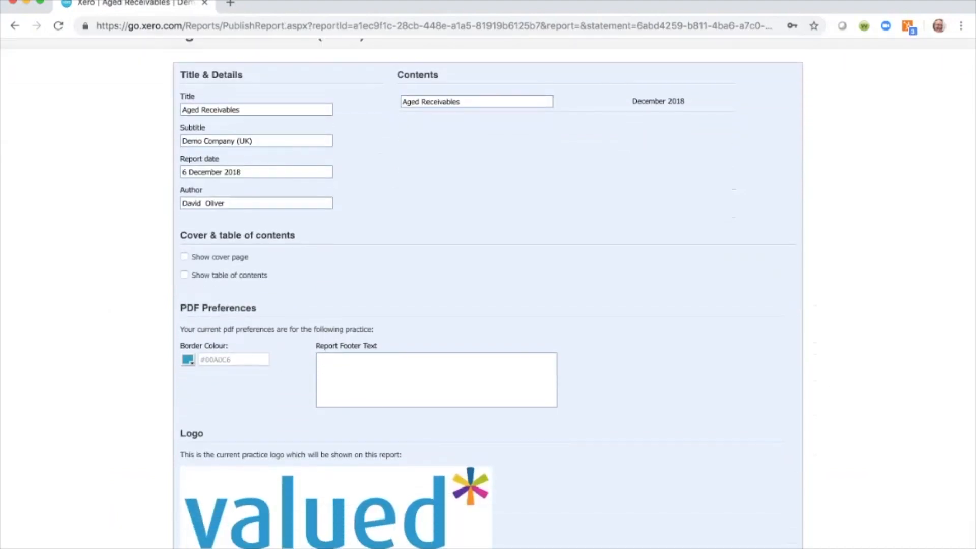
scroll(488, 295, down, 1)
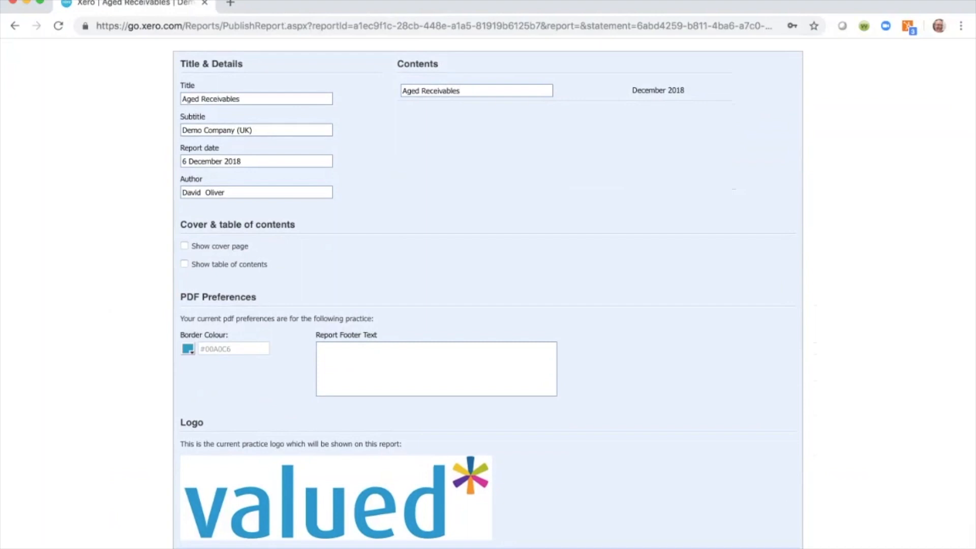
scroll(488, 295, down, 2)
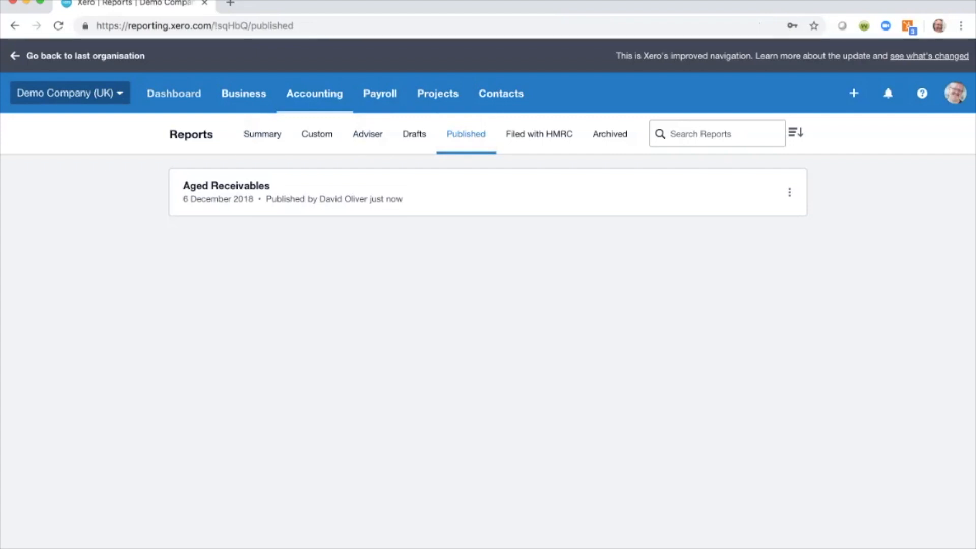
Step: Examine the published report's options menu, then return to the dashboard
click(789, 191)
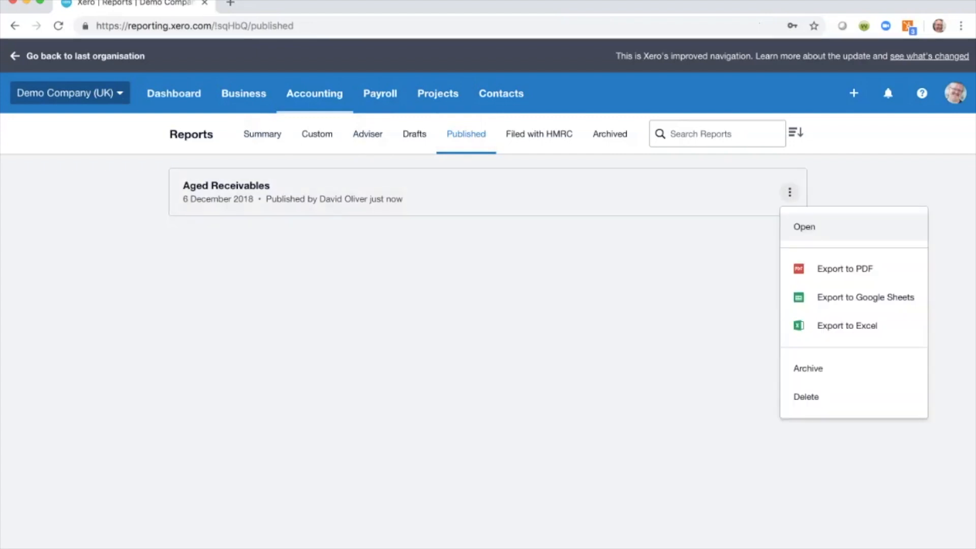
click(789, 192)
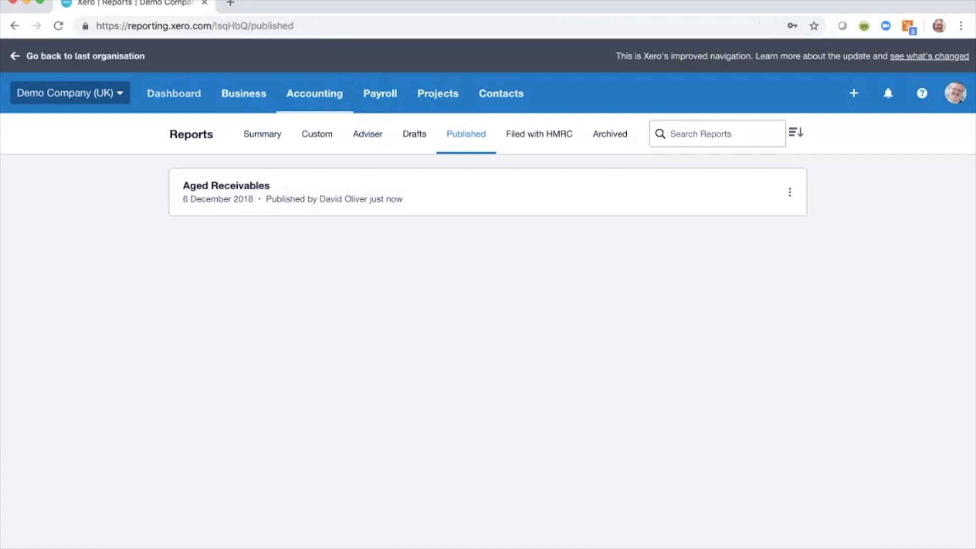
click(174, 94)
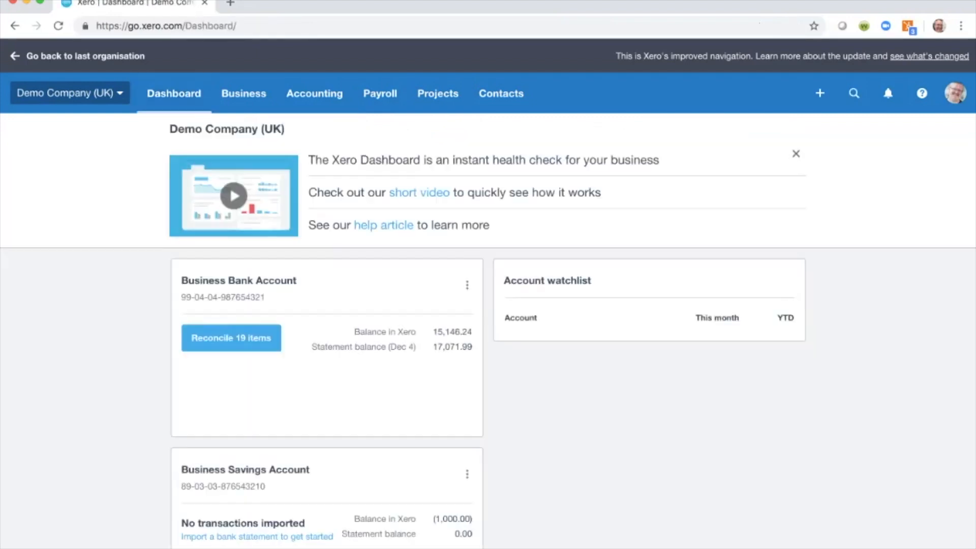